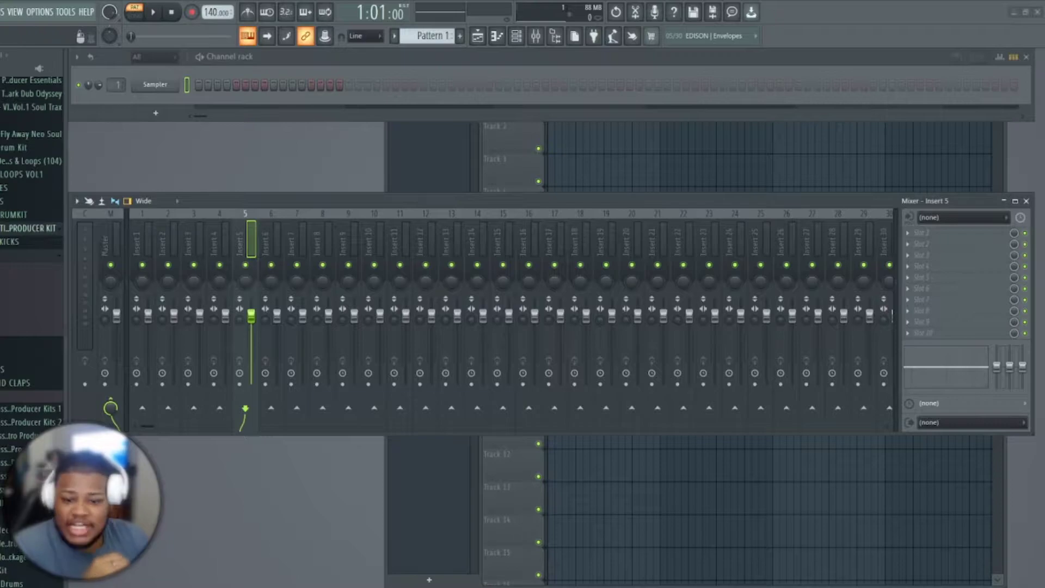
Step: Replace the Sampler channel with the Omnisphere instrument
{"action": "right_click", "coordinate": [178, 83]}
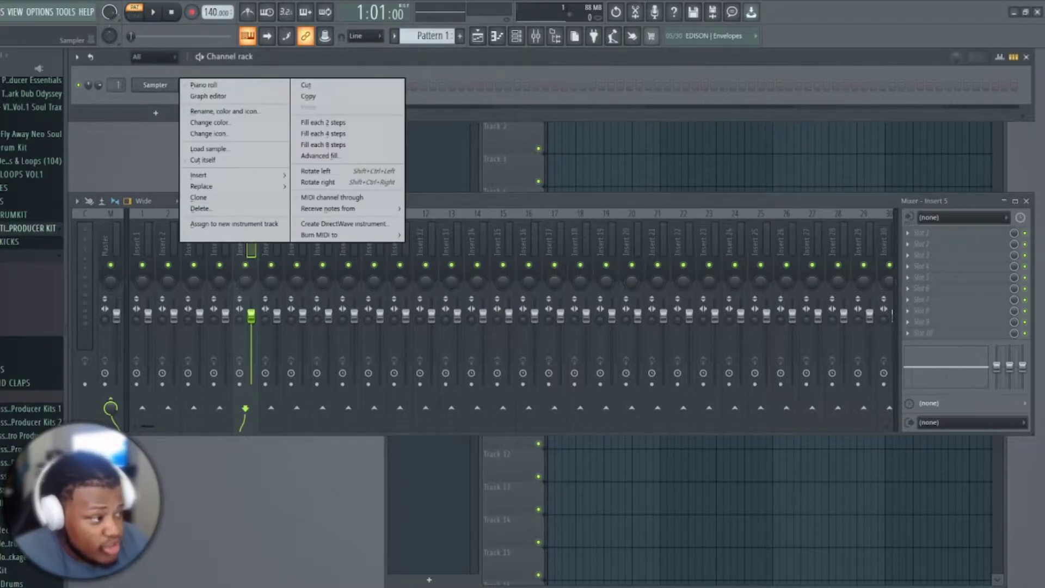
{"action": "mouse_move", "coordinate": [234, 186]}
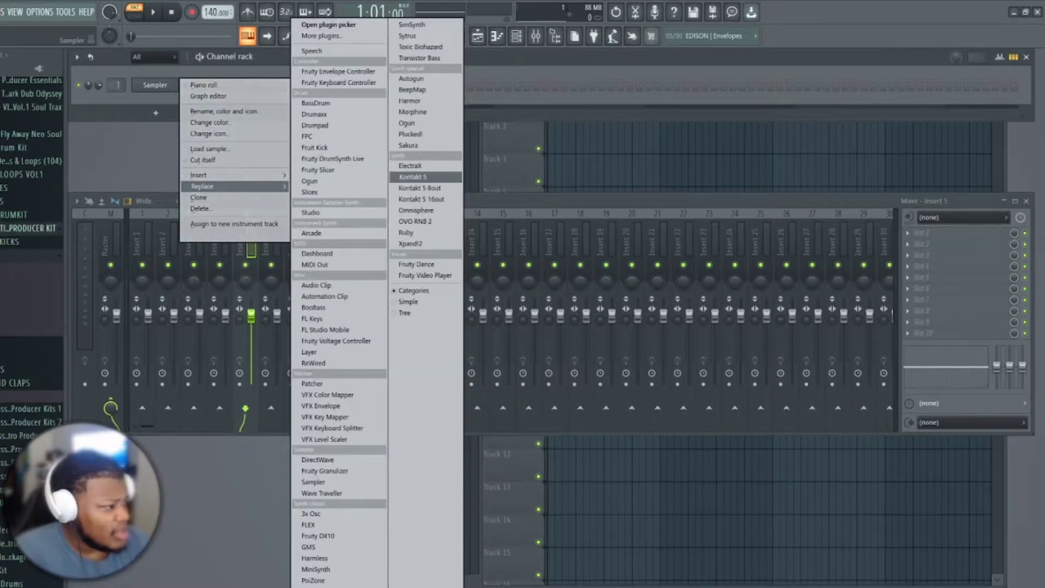
{"action": "left_click", "coordinate": [417, 210]}
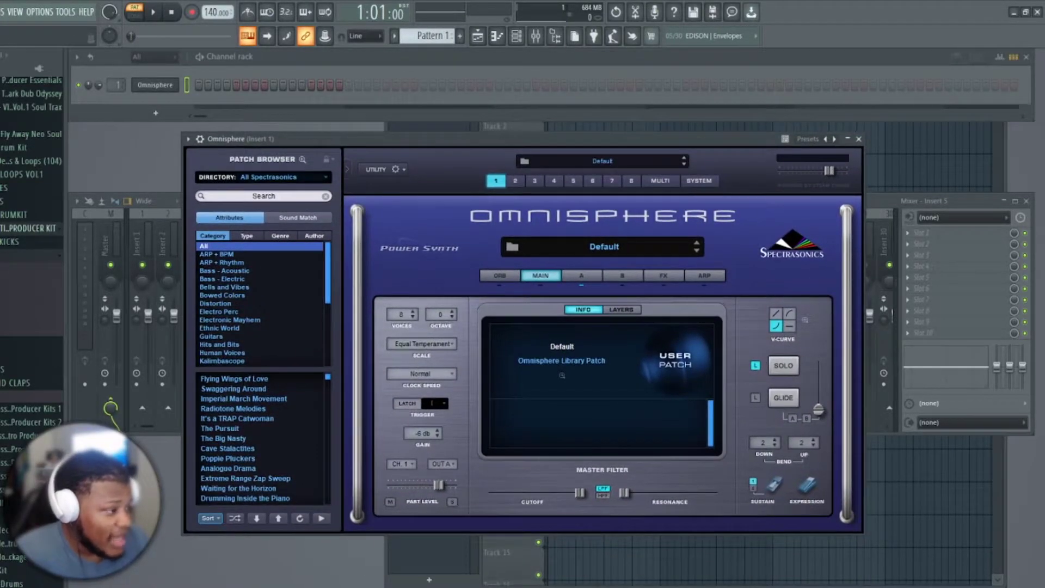
Step: Load the LA Custom C7 Grand Piano patch from the Keyscape Library in Omnisphere
{"action": "left_click", "coordinate": [284, 177]}
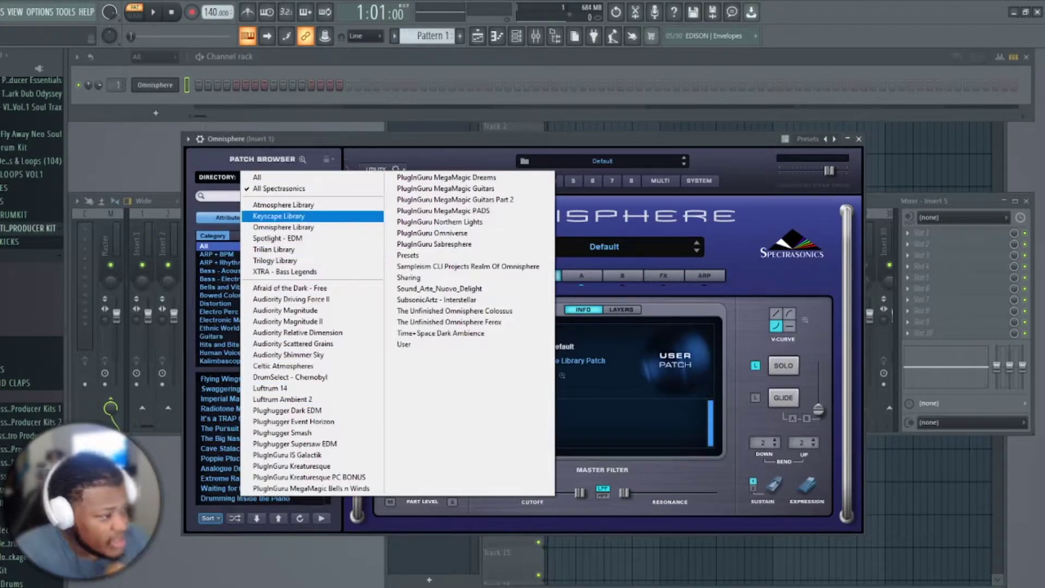
{"action": "left_click", "coordinate": [279, 216]}
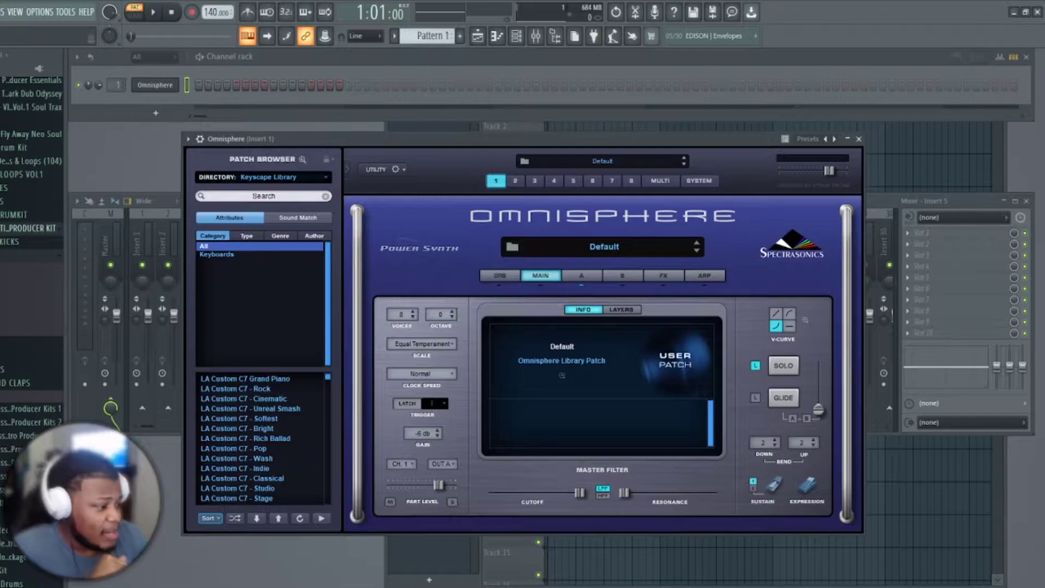
{"action": "left_click", "coordinate": [245, 379]}
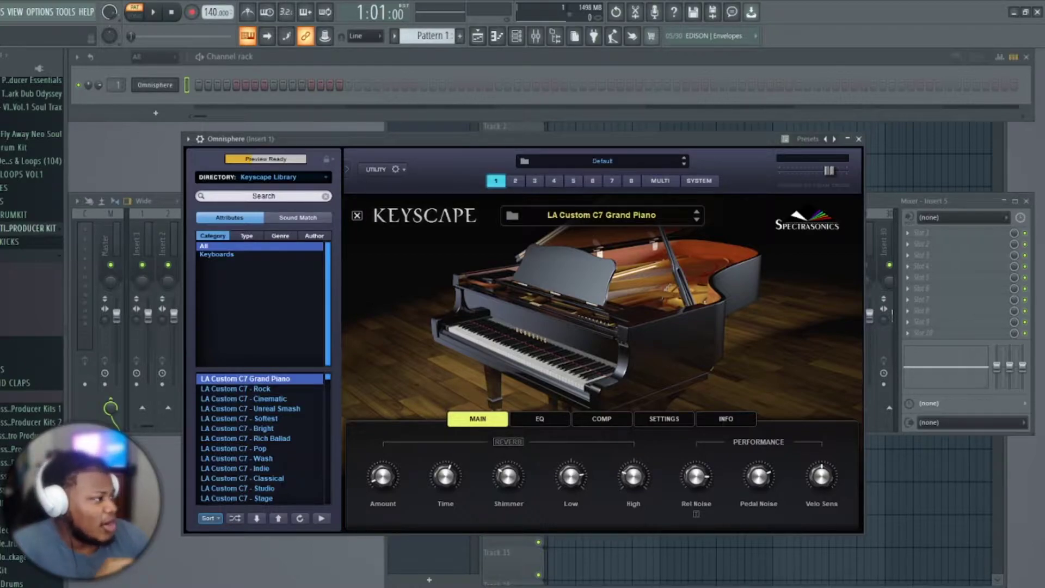
Step: Check the audio device and buffer settings, then close the settings window
{"action": "left_click", "coordinate": [39, 12]}
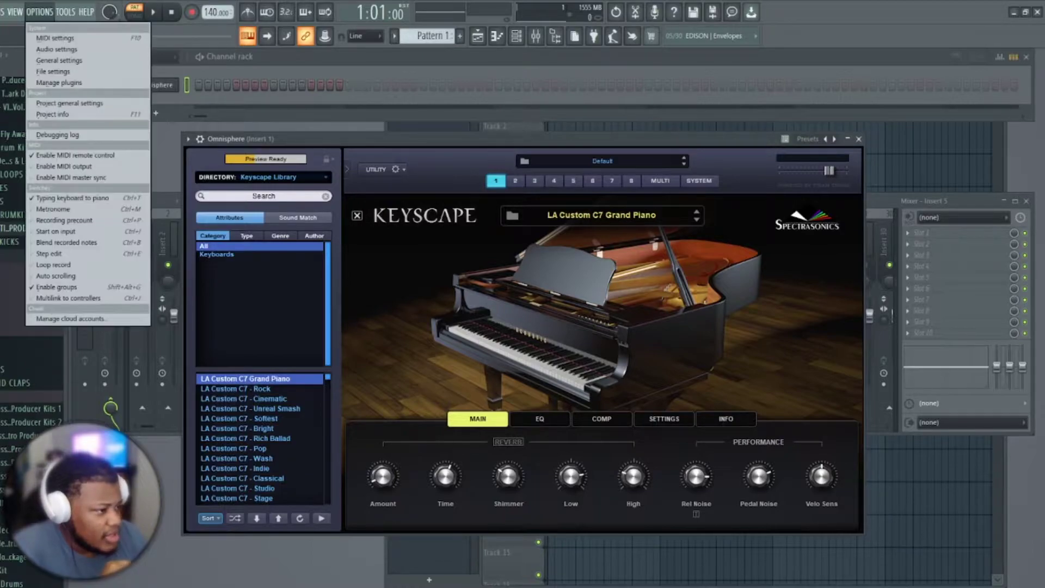
{"action": "left_click", "coordinate": [56, 49]}
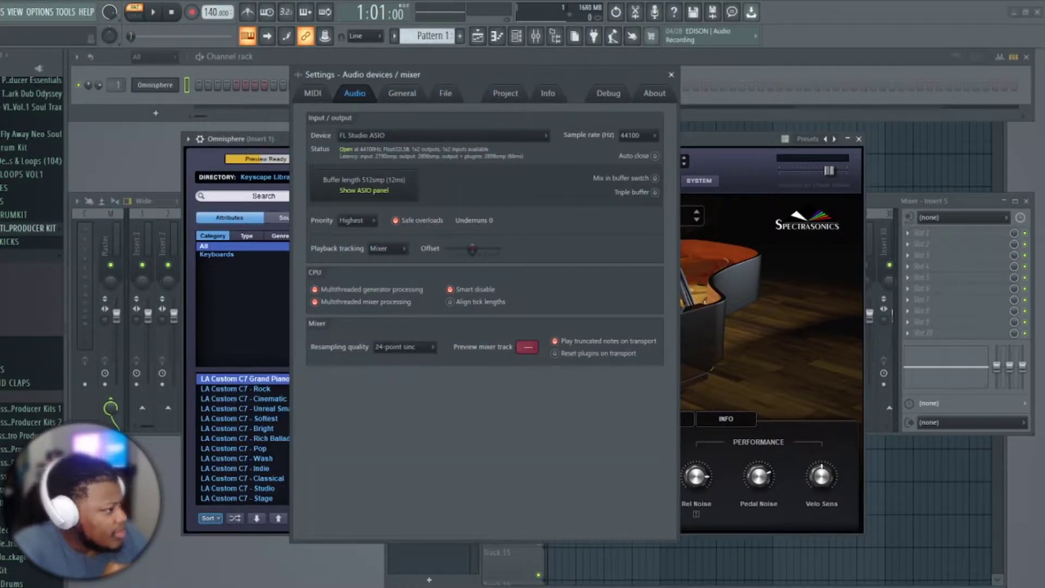
{"action": "left_click", "coordinate": [672, 74]}
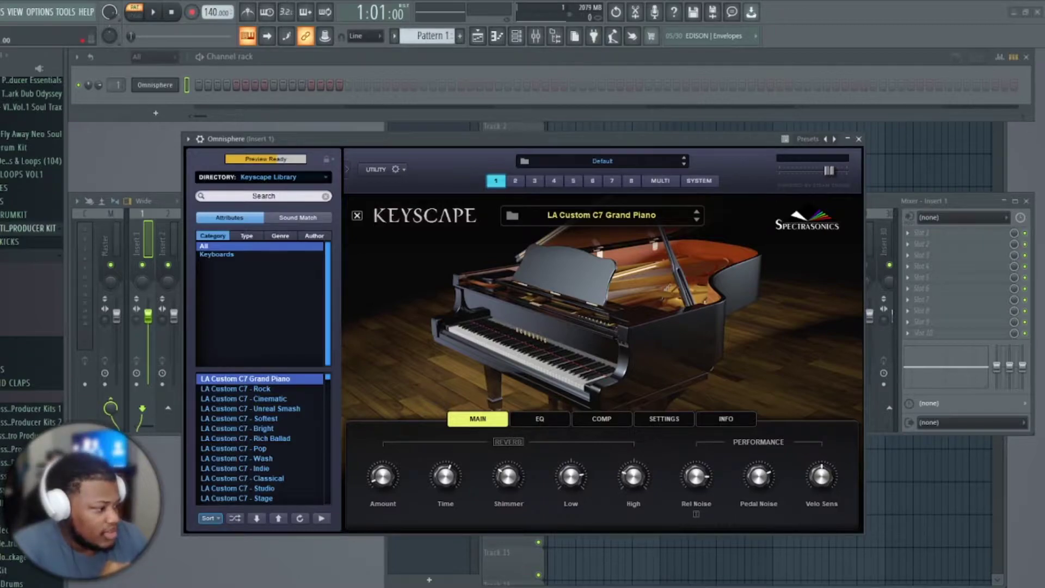
Step: Shift the Omnisphere window and channel rack slightly, and look through the sample and drum kit folders in the browser
{"action": "left_click_drag", "start_coordinate": [522, 139], "coordinate": [523, 129]}
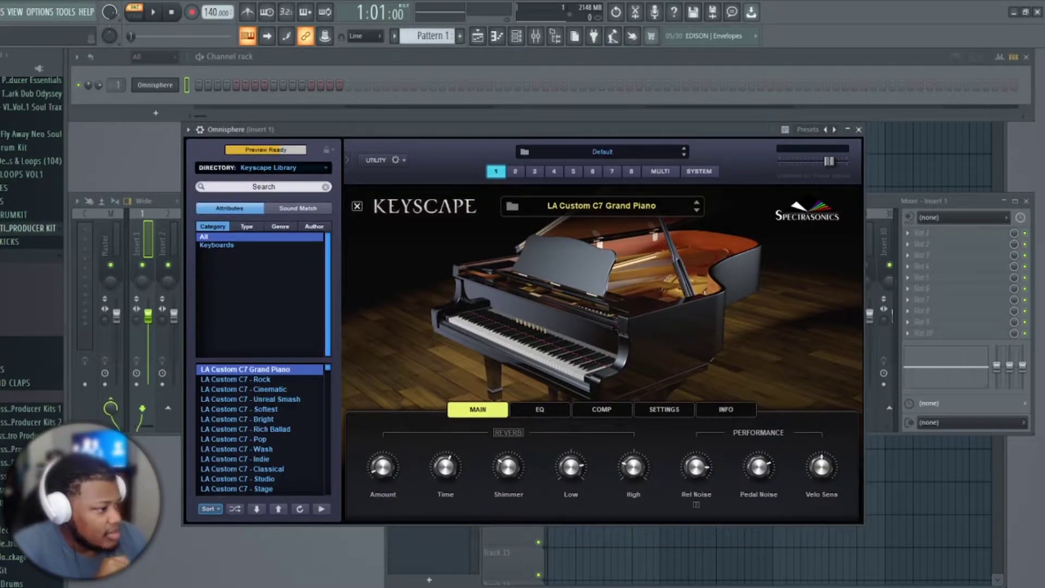
{"action": "left_click_drag", "start_coordinate": [349, 56], "coordinate": [361, 69]}
{"action": "left_click", "coordinate": [31, 228]}
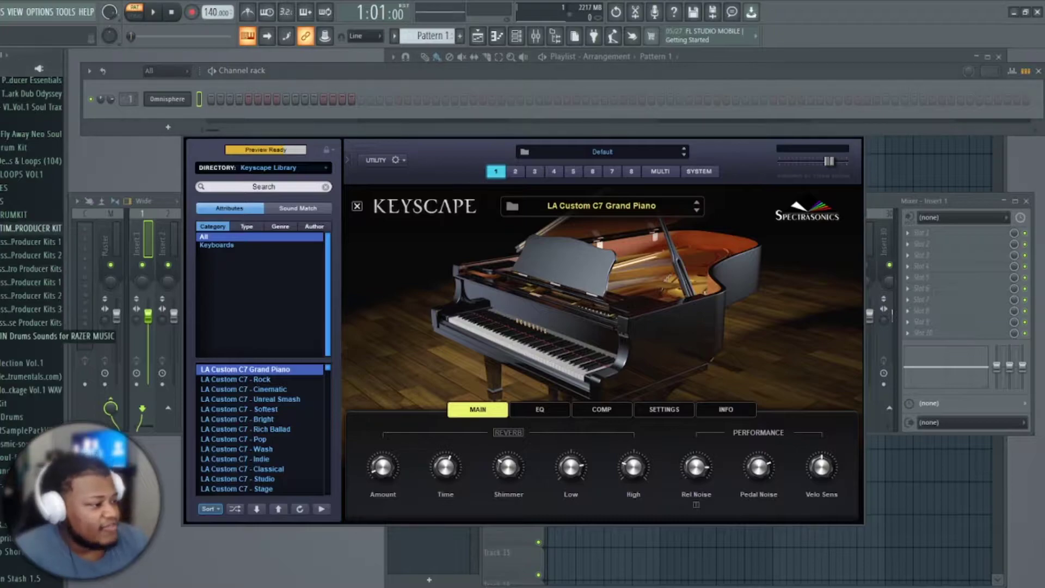
{"action": "scroll", "coordinate": [31, 294], "scroll_direction": "down", "scroll_amount": 10}
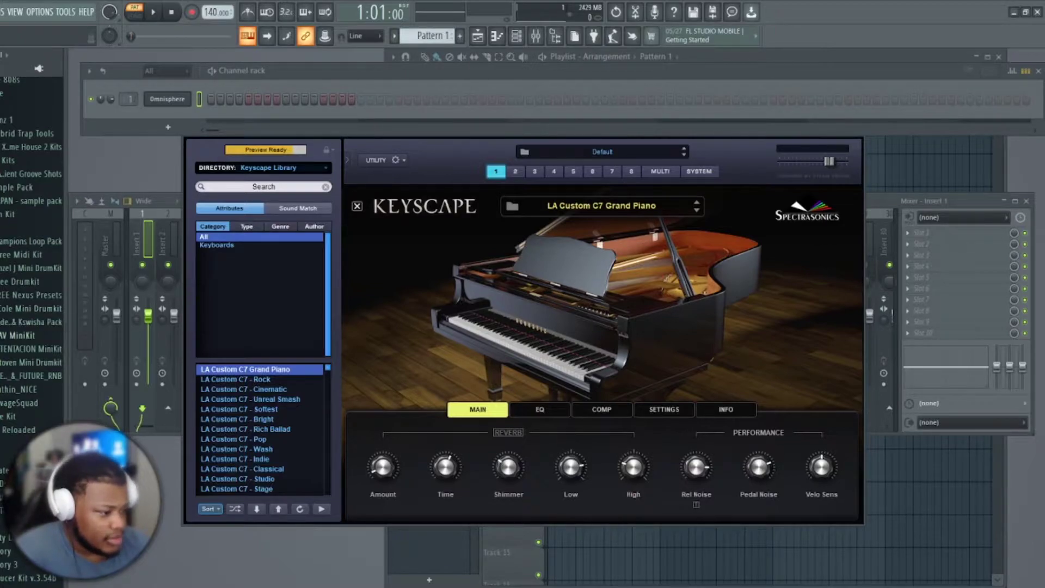
{"action": "scroll", "coordinate": [31, 294], "scroll_direction": "up", "scroll_amount": 10}
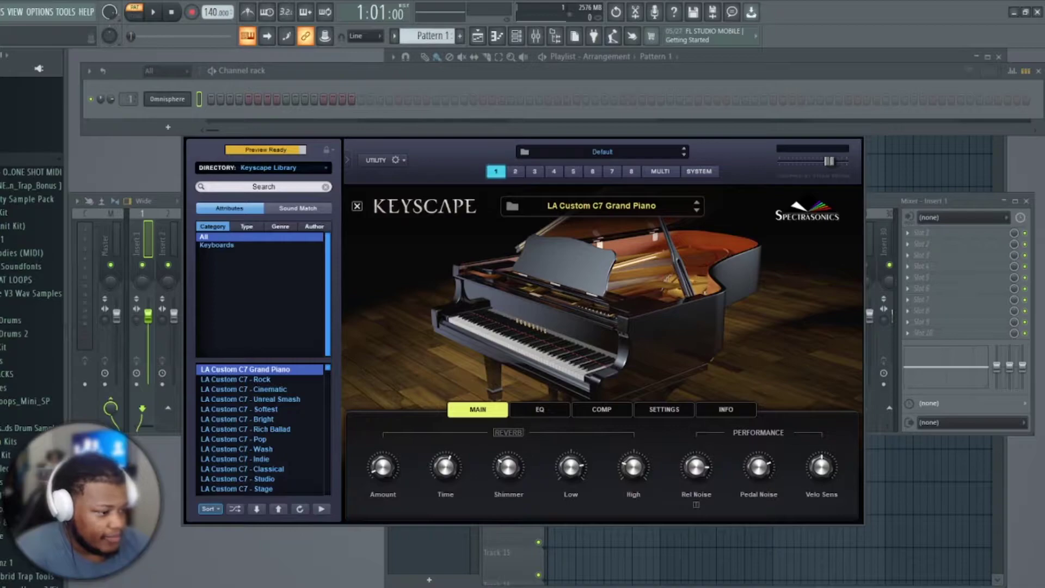
{"action": "left_click", "coordinate": [31, 374]}
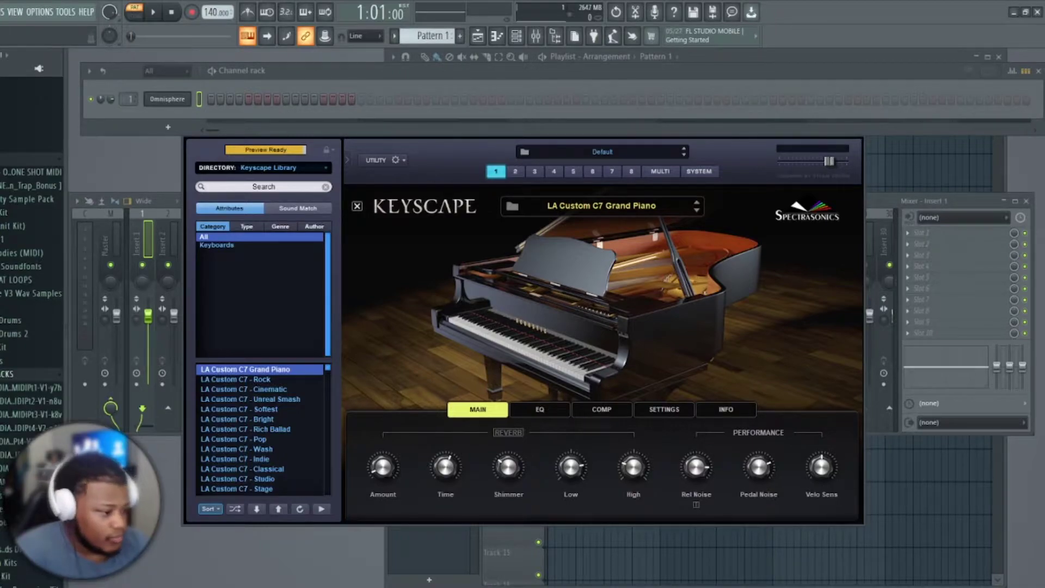
{"action": "scroll", "coordinate": [31, 294], "scroll_direction": "down", "scroll_amount": 4}
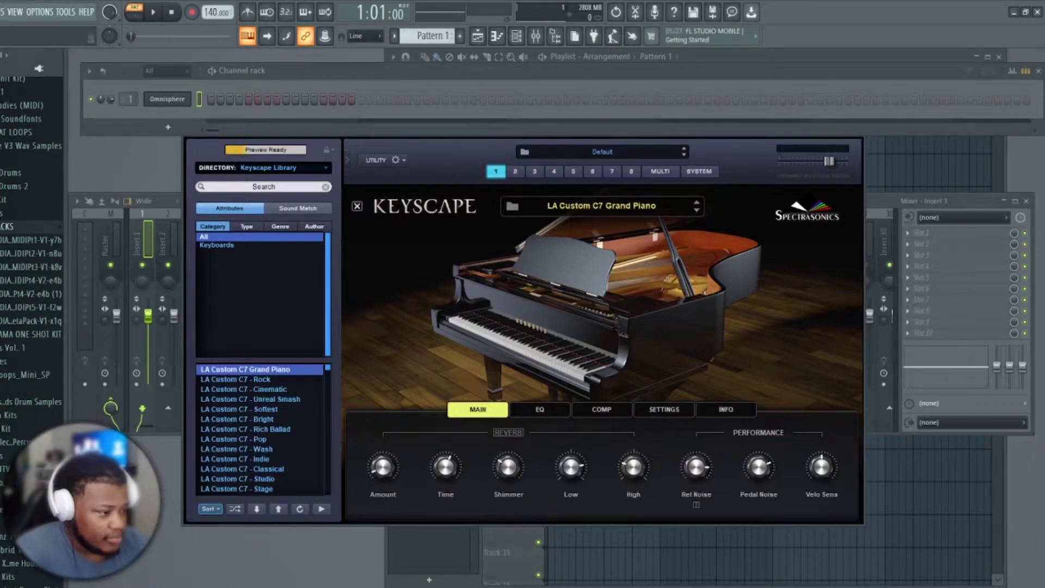
{"action": "left_click", "coordinate": [21, 226]}
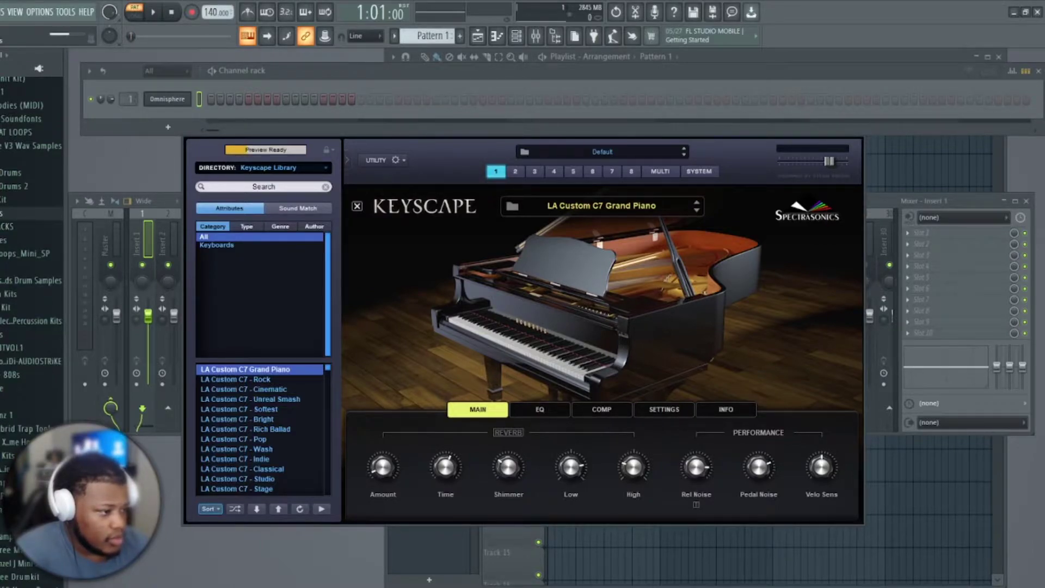
{"action": "scroll", "coordinate": [31, 294], "scroll_direction": "down", "scroll_amount": 5}
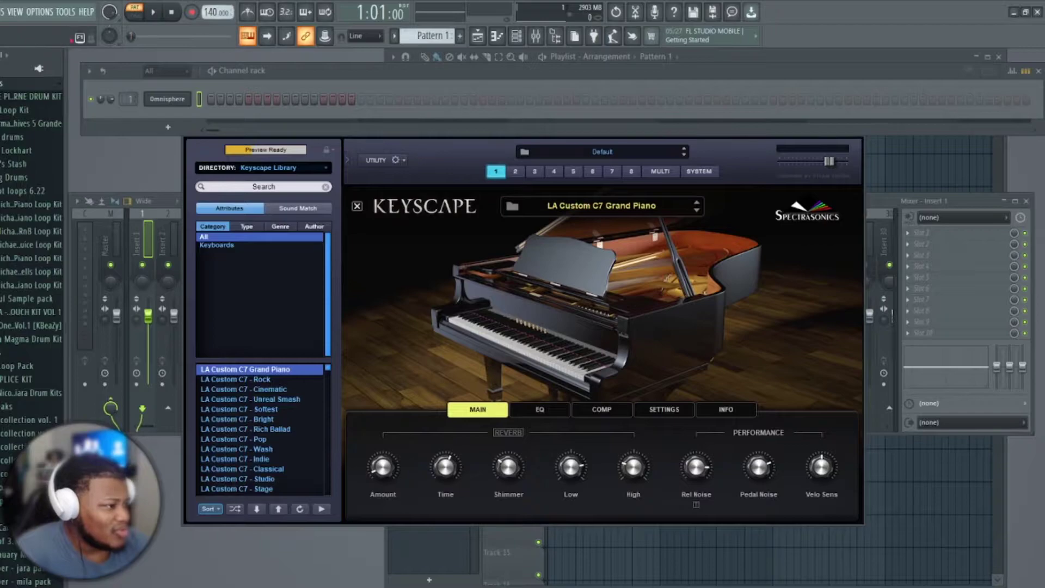
Step: Start playback with the metronome on and set the project tempo to 148 BPM
{"action": "key", "text": "space"}
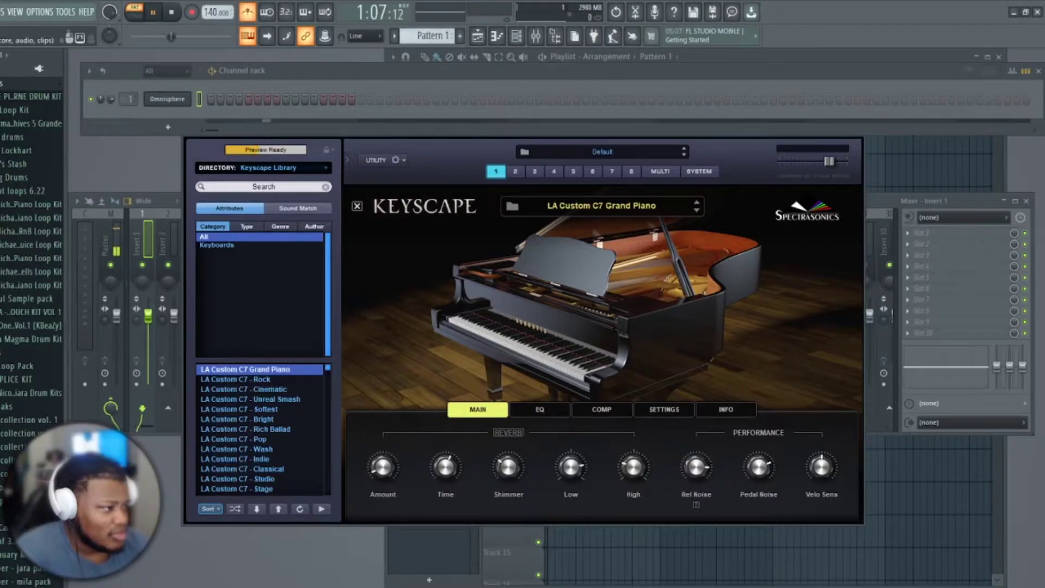
{"action": "left_click_drag", "start_coordinate": [212, 12], "coordinate": [216, 37]}
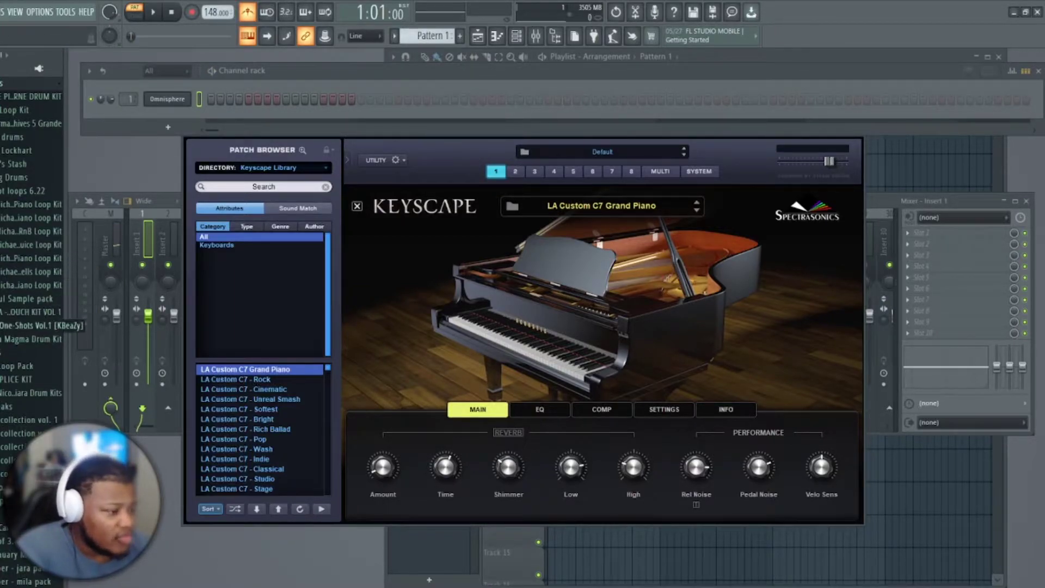
Step: Find the MIDI chord pack in the browser and expand its list of key folders
{"action": "scroll", "coordinate": [31, 326], "scroll_direction": "down", "scroll_amount": 12}
{"action": "scroll", "coordinate": [31, 336], "scroll_direction": "down", "scroll_amount": 12}
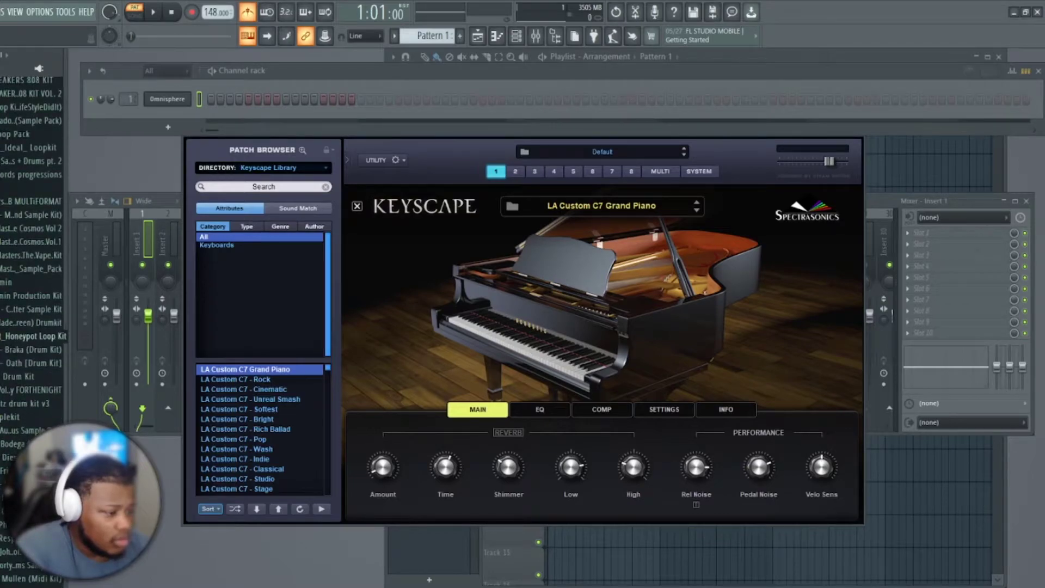
{"action": "scroll", "coordinate": [31, 335], "scroll_direction": "down", "scroll_amount": 12}
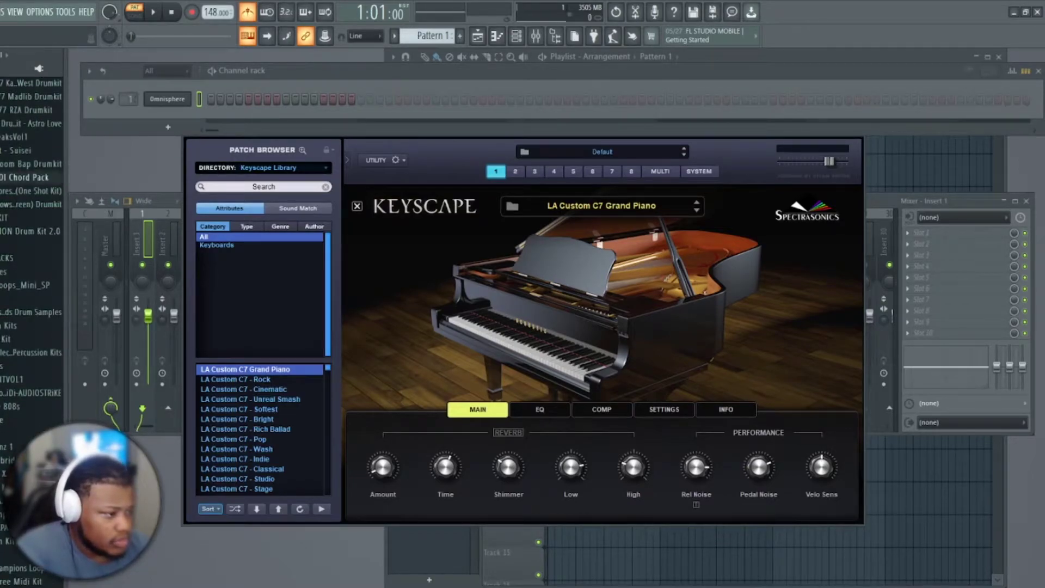
{"action": "left_click", "coordinate": [30, 177]}
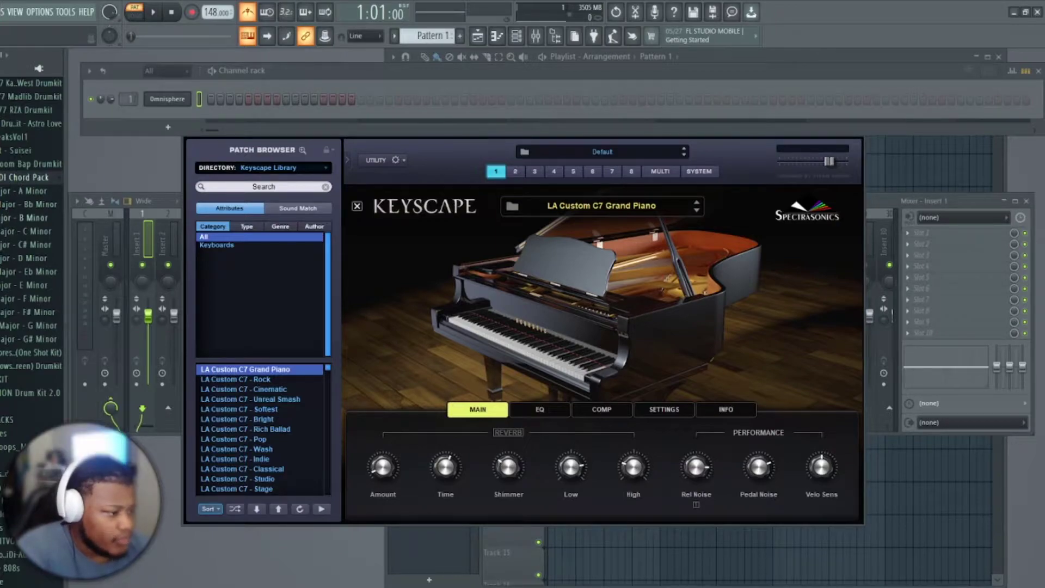
Step: Add the first minor progression from the C# Minor advanced progressions to the Omnisphere channel and play it
{"action": "left_click", "coordinate": [32, 245]}
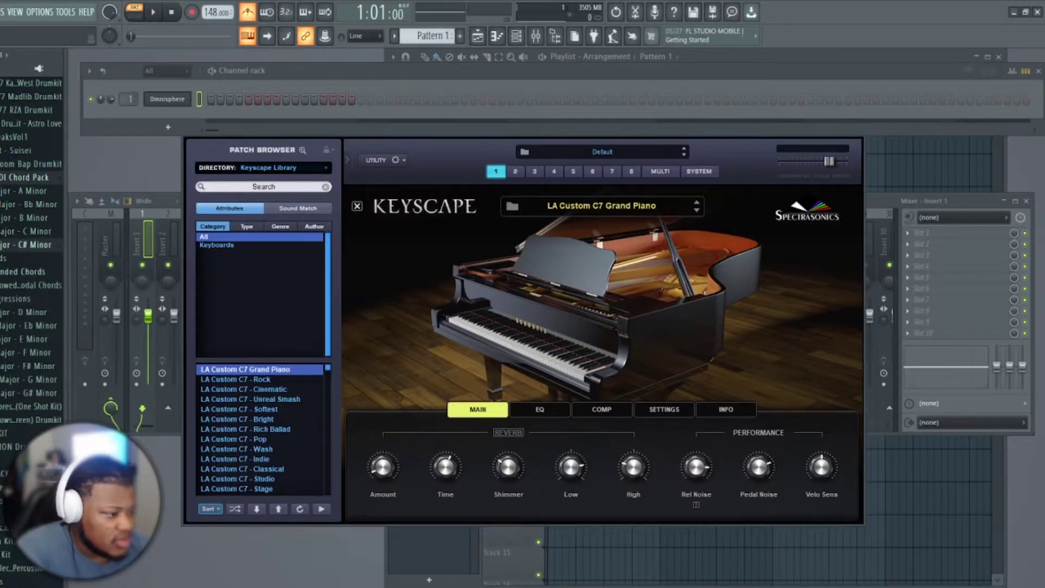
{"action": "left_click", "coordinate": [22, 298]}
{"action": "left_click", "coordinate": [33, 325]}
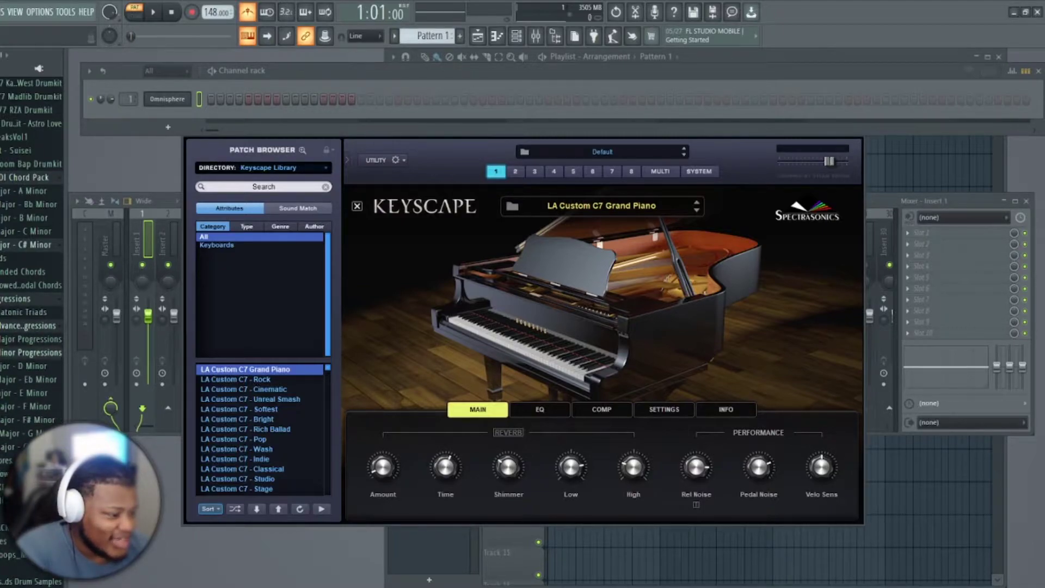
{"action": "left_click", "coordinate": [33, 353]}
{"action": "left_click_drag", "start_coordinate": [33, 365], "coordinate": [153, 123]}
{"action": "key", "text": "space"}
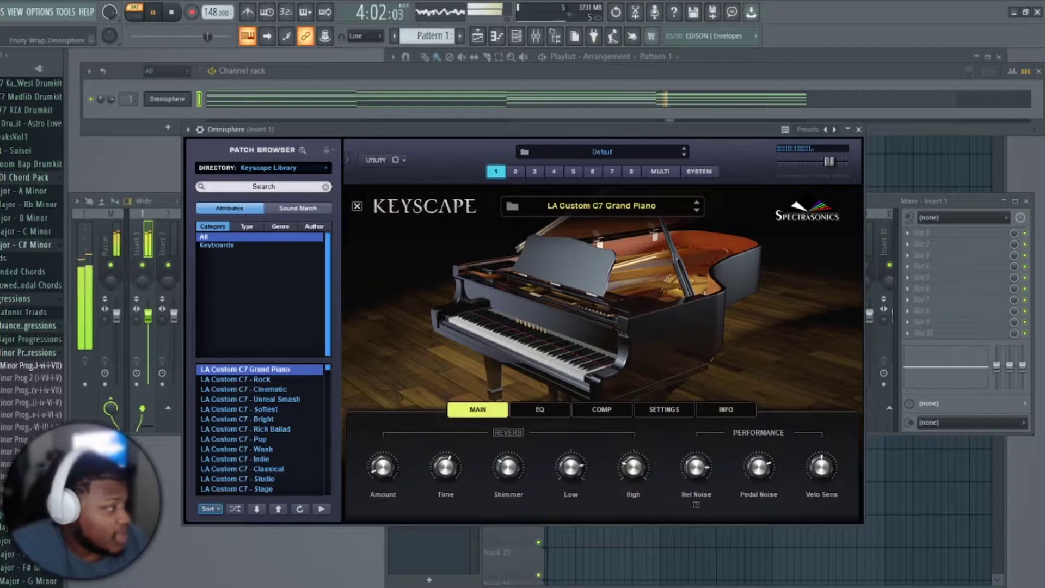
Step: Close the piano window, add a second Omnisphere channel and set its patch directory to DrumSelect - Chernobyl
{"action": "left_click", "coordinate": [859, 130]}
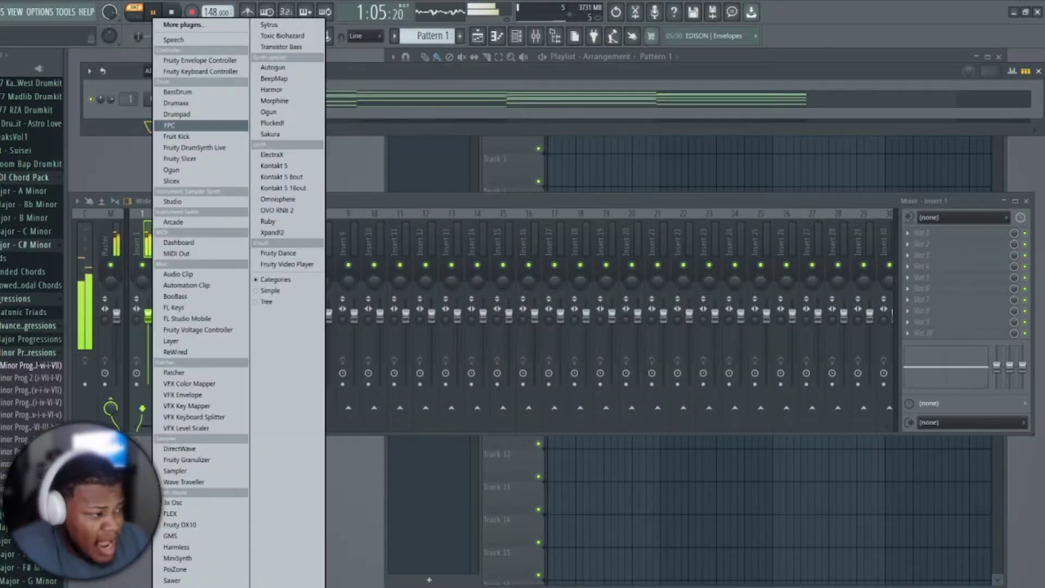
{"action": "left_click", "coordinate": [277, 200]}
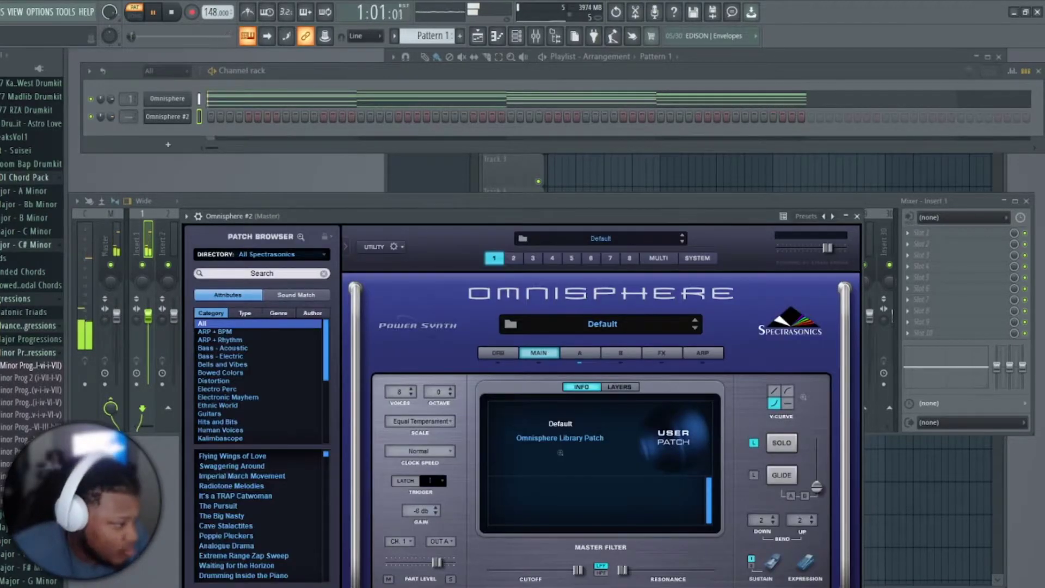
{"action": "left_click", "coordinate": [281, 254]}
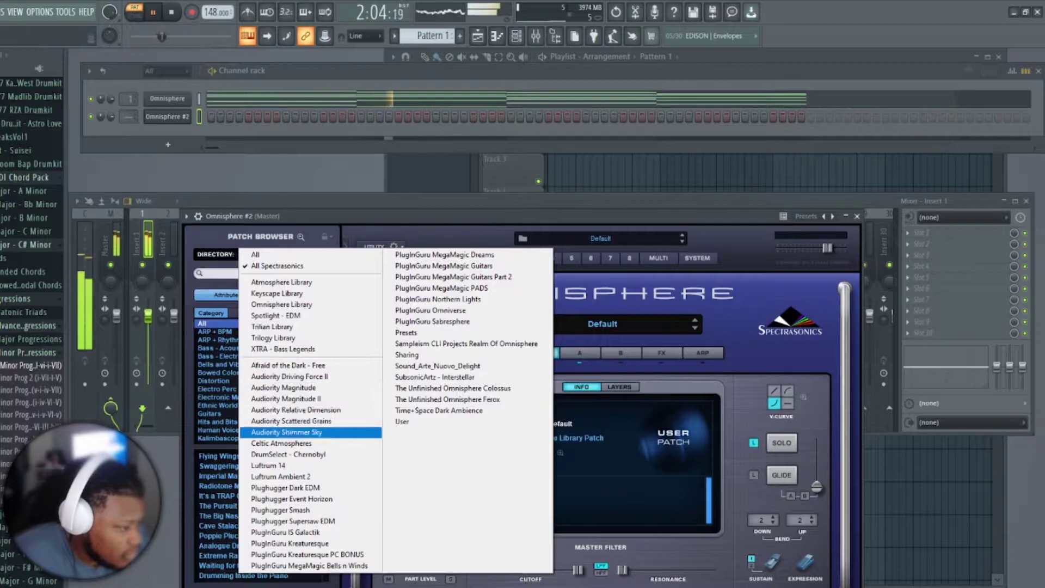
{"action": "left_click", "coordinate": [289, 455]}
Step: Load the BellPad - Mira Vibrasines 2 patch in the second Omnisphere and close its window
{"action": "scroll", "coordinate": [261, 514], "scroll_direction": "down", "scroll_amount": 1}
{"action": "scroll", "coordinate": [261, 514], "scroll_direction": "up", "scroll_amount": 1}
{"action": "scroll", "coordinate": [261, 514], "scroll_direction": "down", "scroll_amount": 5}
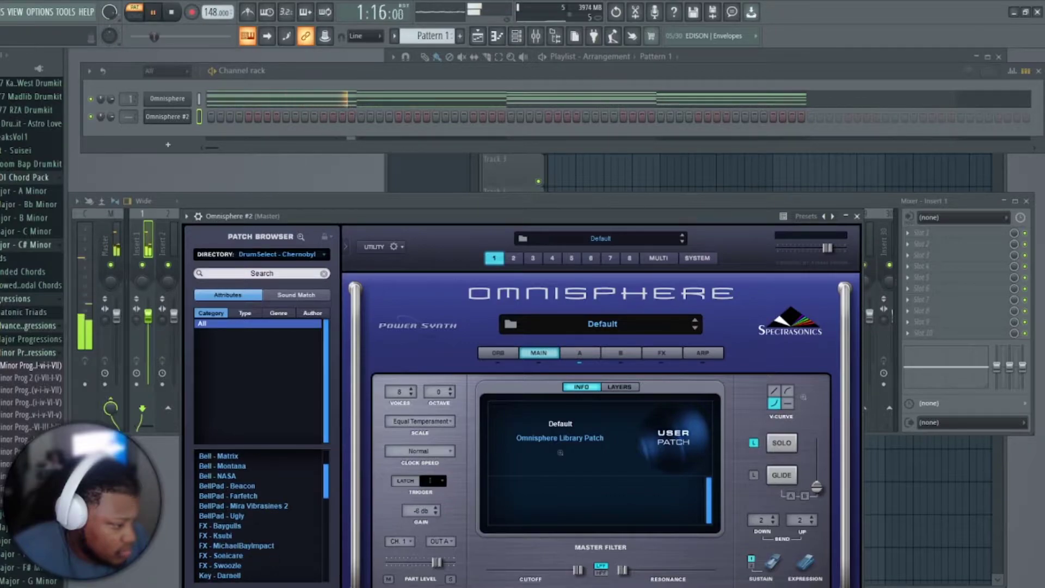
{"action": "scroll", "coordinate": [261, 514], "scroll_direction": "up", "scroll_amount": 4}
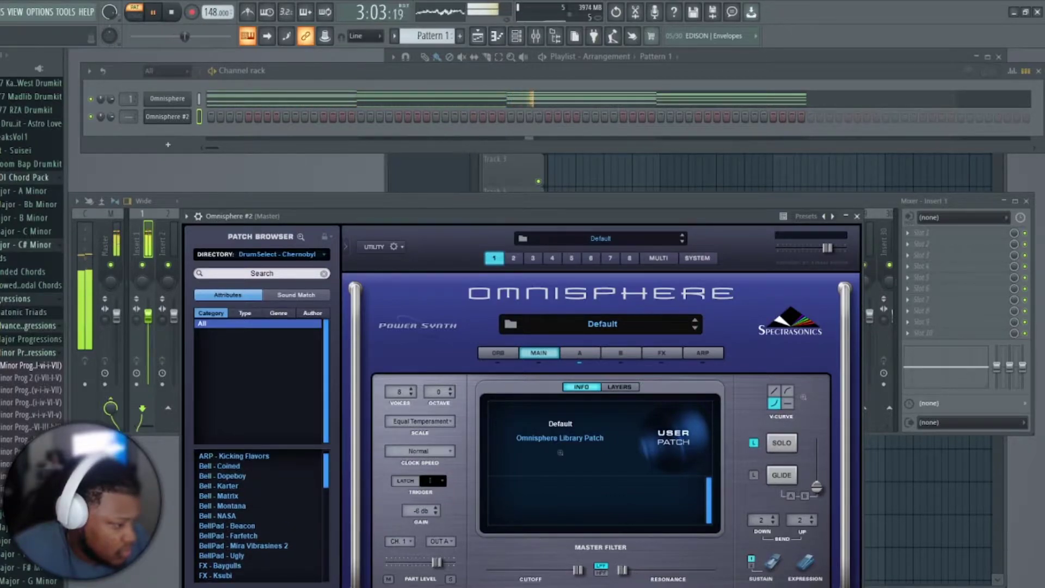
{"action": "left_click", "coordinate": [243, 546]}
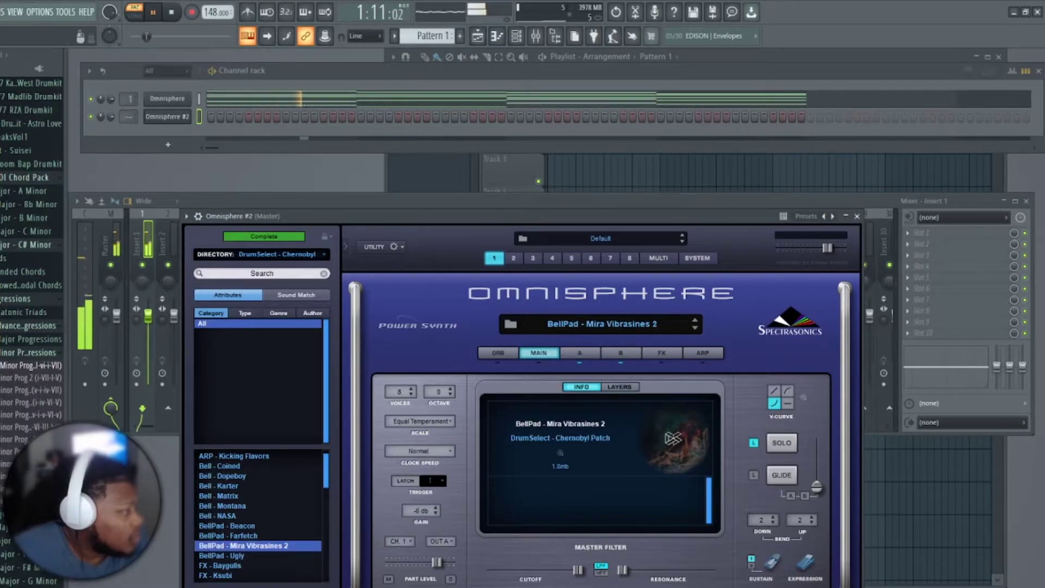
{"action": "left_click", "coordinate": [857, 216]}
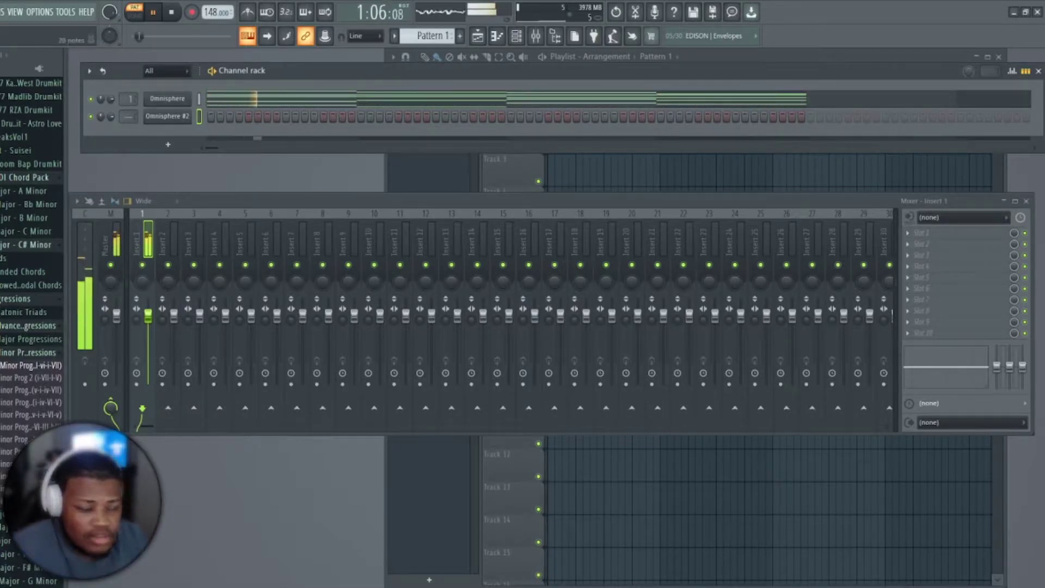
Step: Restart playback of the chord pattern and turn on the metronome
{"action": "key", "text": "space"}
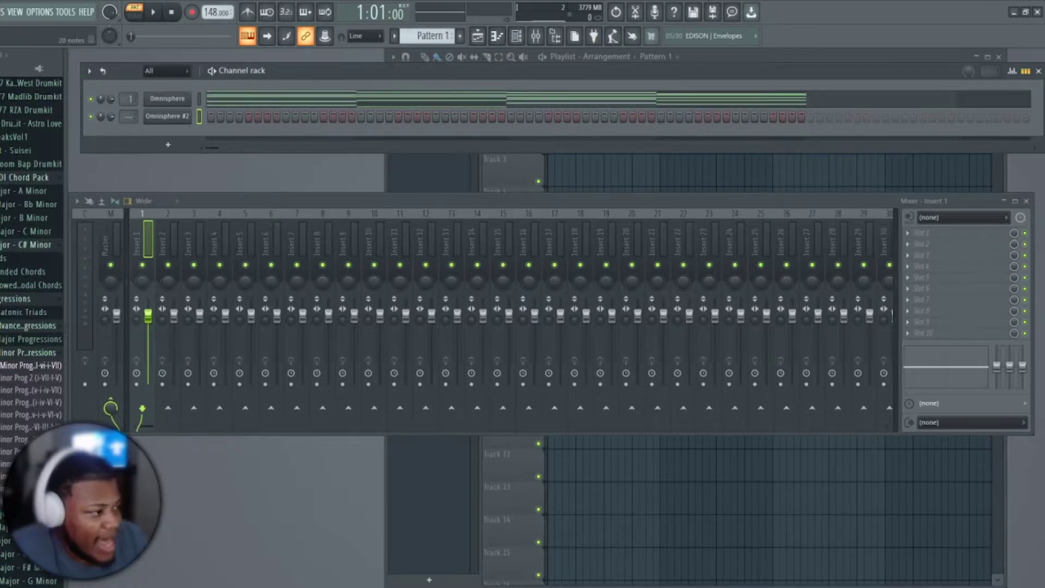
{"action": "key", "text": "space"}
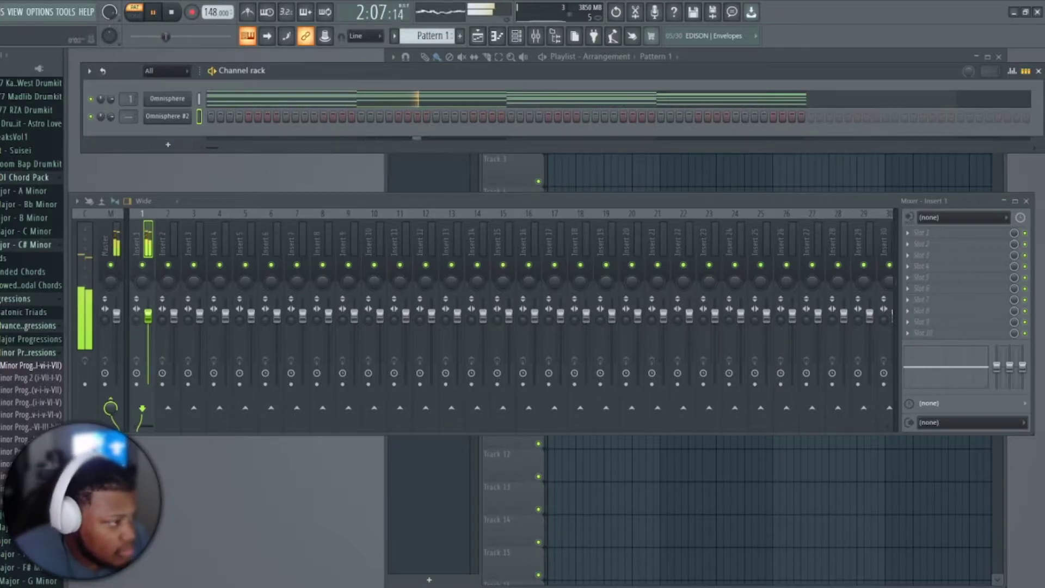
{"action": "left_click", "coordinate": [248, 12]}
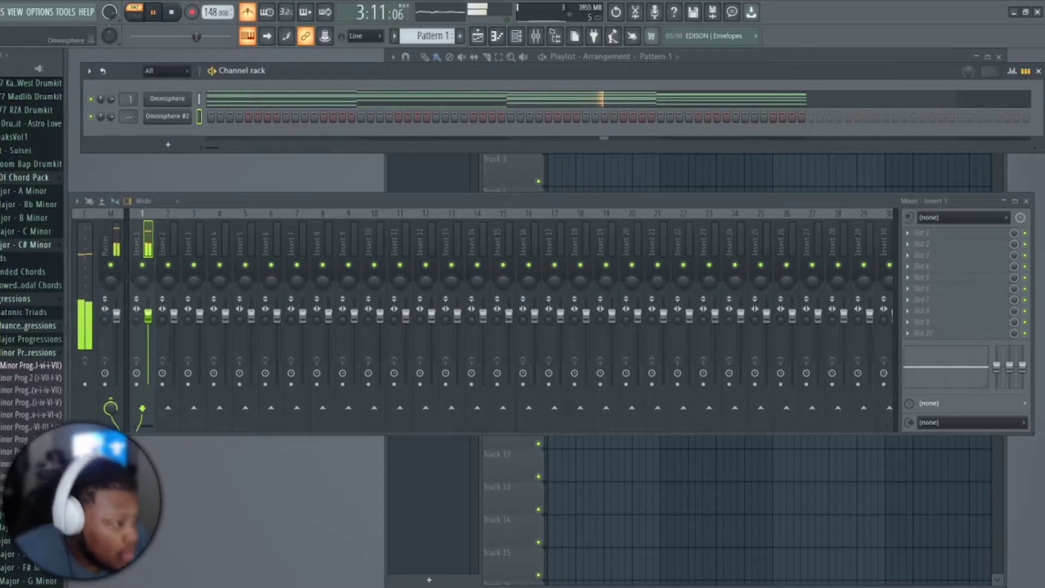
Step: In the second Omnisphere's maximized piano roll, place notes in bar 1: B5 on beat 1, E5 on beat 2 and B5 on beat 4
{"action": "right_click", "coordinate": [185, 116]}
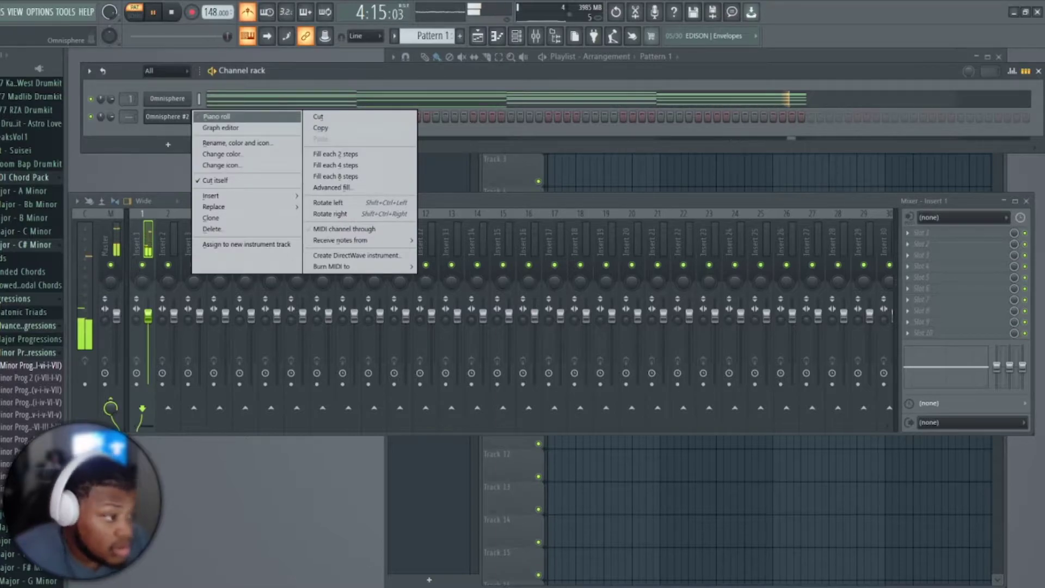
{"action": "left_click", "coordinate": [216, 116]}
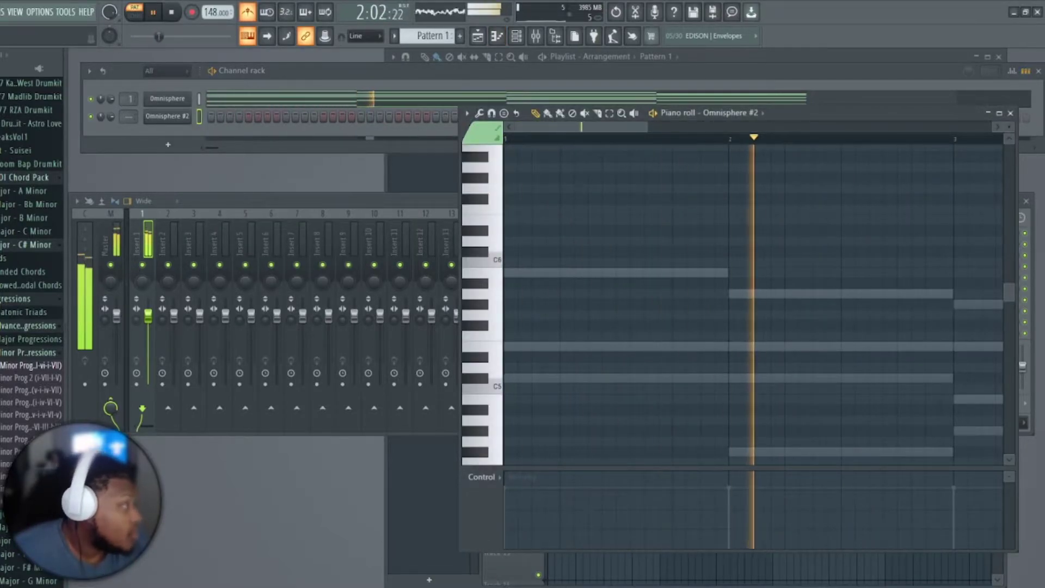
{"action": "left_click", "coordinate": [1000, 114]}
{"action": "scroll", "coordinate": [555, 226], "scroll_direction": "down", "scroll_amount": 3}
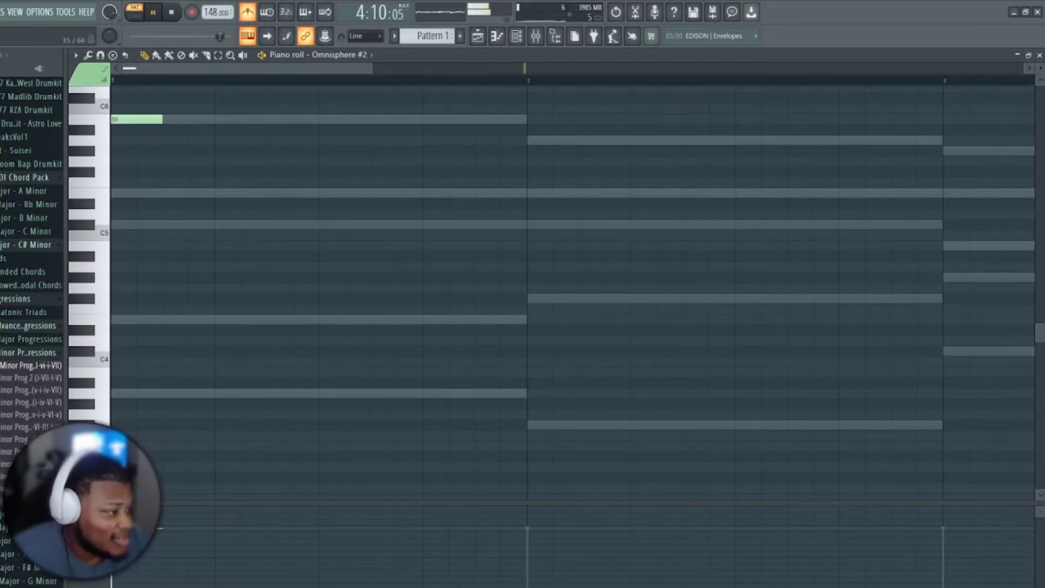
{"action": "left_click", "coordinate": [227, 194]}
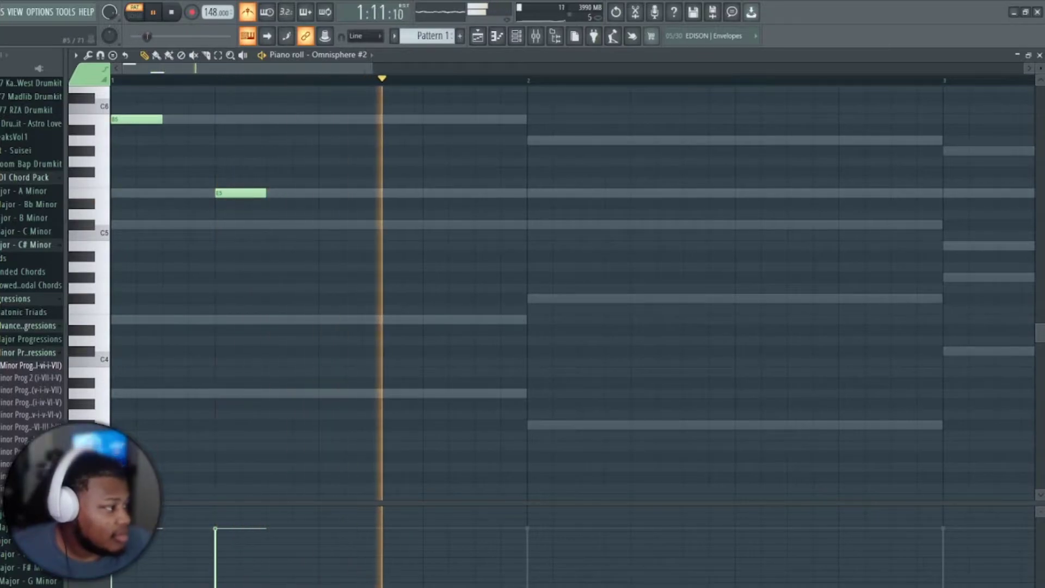
{"action": "left_click", "coordinate": [434, 119]}
{"action": "key", "text": "space"}
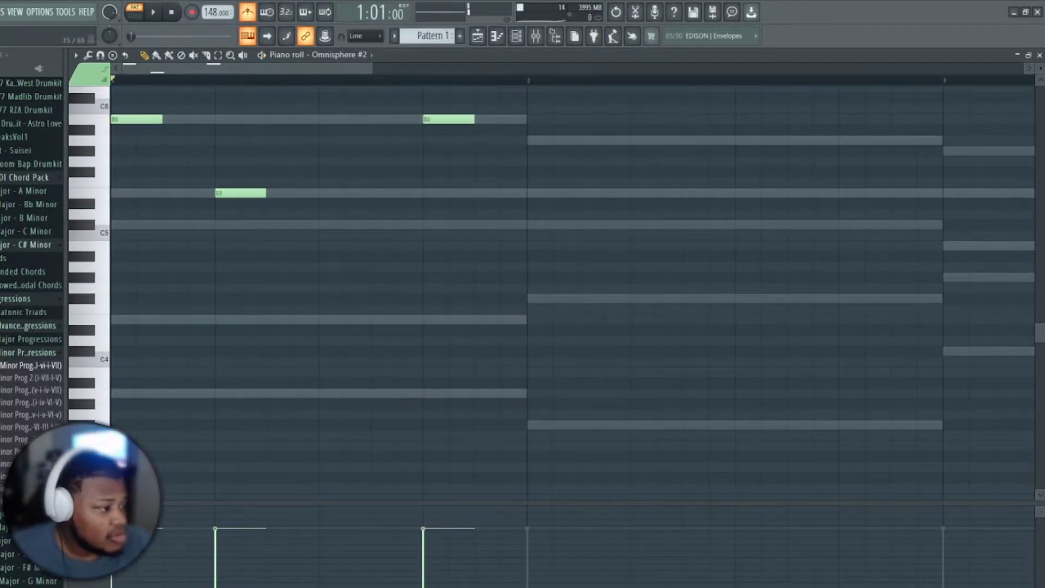
Step: Lower the beat 2 note in bar 1 to C#5 and play the pattern
{"action": "left_click_drag", "start_coordinate": [240, 193], "coordinate": [240, 224]}
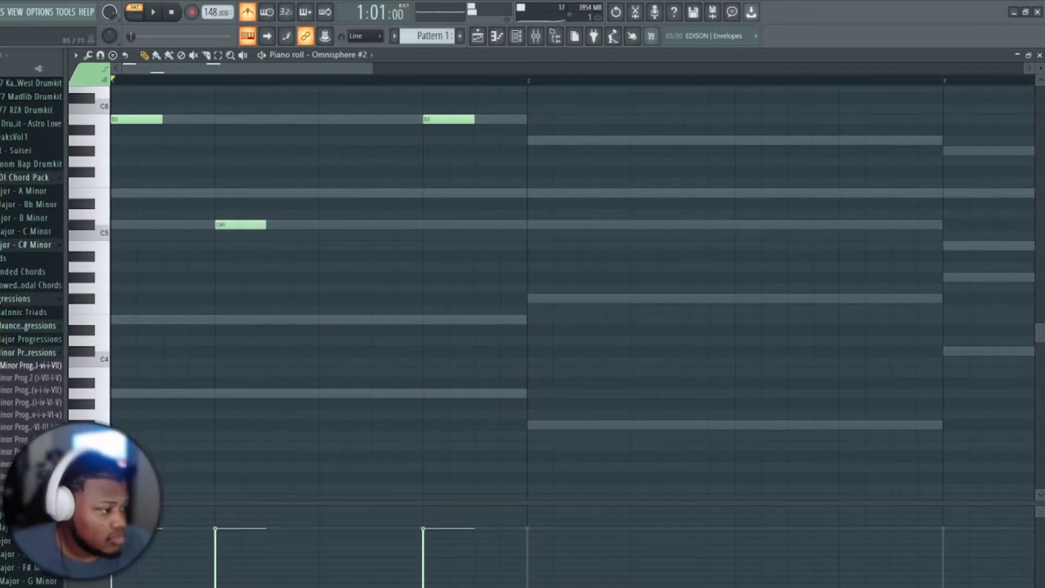
{"action": "left_click", "coordinate": [186, 120]}
{"action": "right_click", "coordinate": [187, 119]}
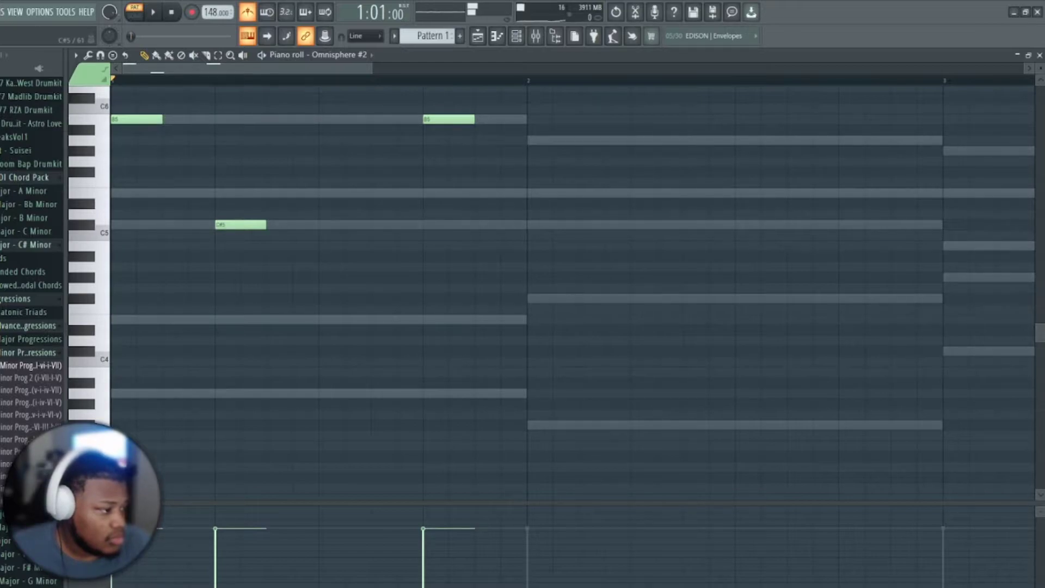
{"action": "key", "text": "space"}
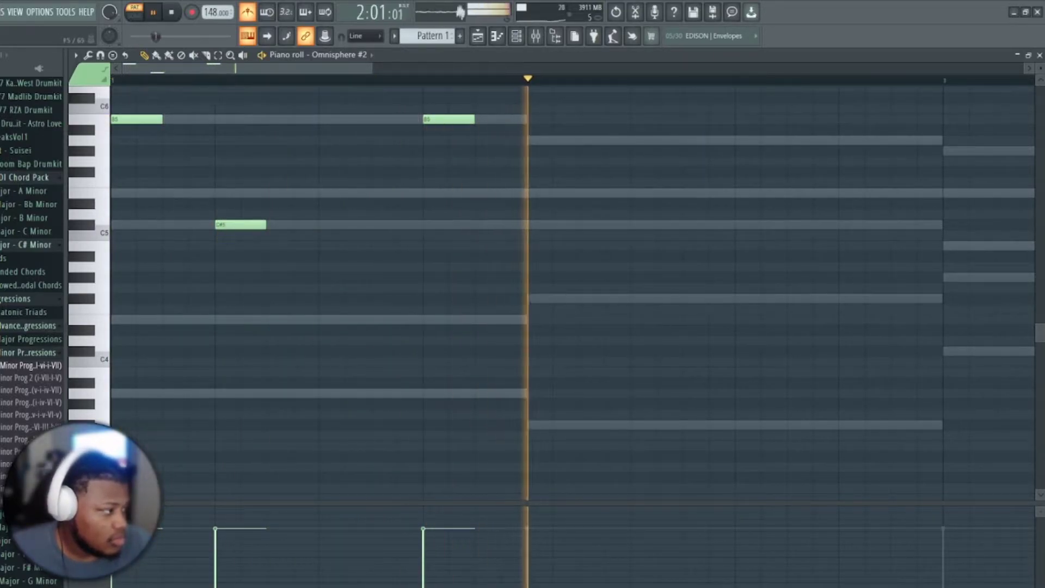
Step: Replace the B5 on beat 4 of bar 1 with an E5 note while the pattern plays
{"action": "key", "text": "space"}
{"action": "right_click", "coordinate": [449, 120]}
{"action": "key", "text": "space"}
{"action": "left_click", "coordinate": [436, 192]}
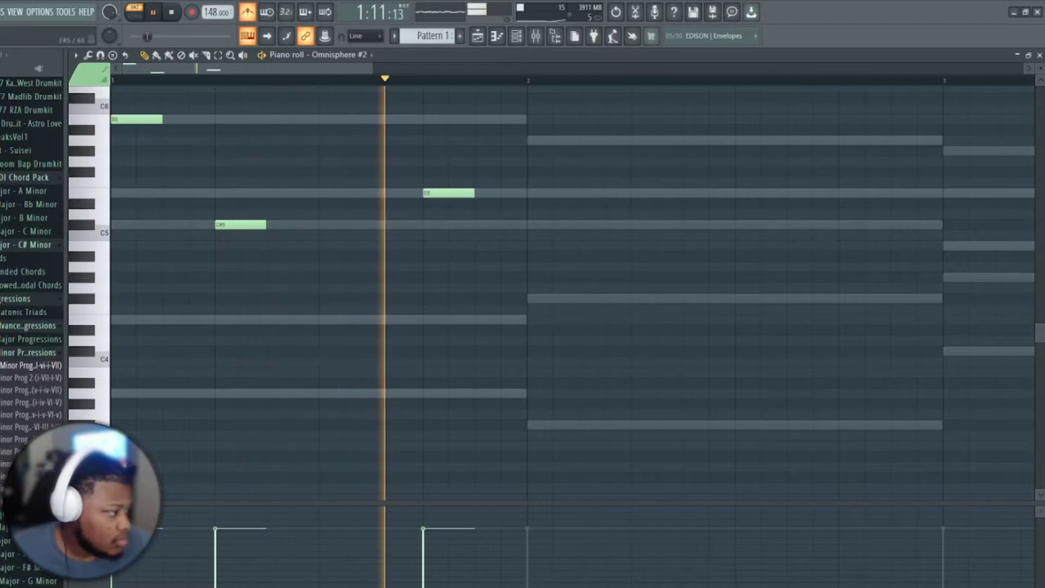
Step: Add an A5 on beat 2 of bar 2 and an F#4 halfway through its third beat, then stop playback
{"action": "left_click", "coordinate": [643, 140]}
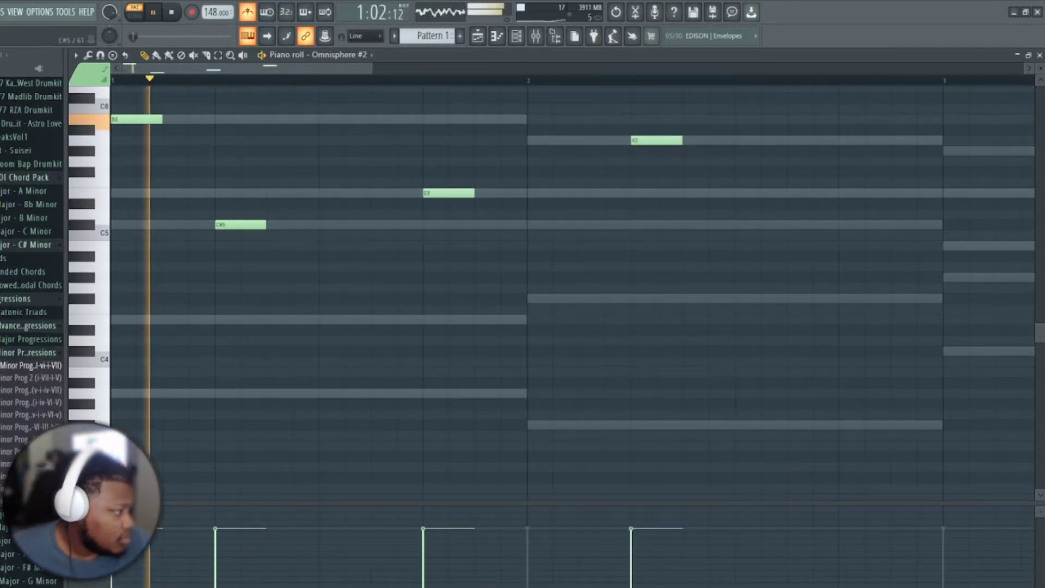
{"action": "left_click", "coordinate": [800, 299]}
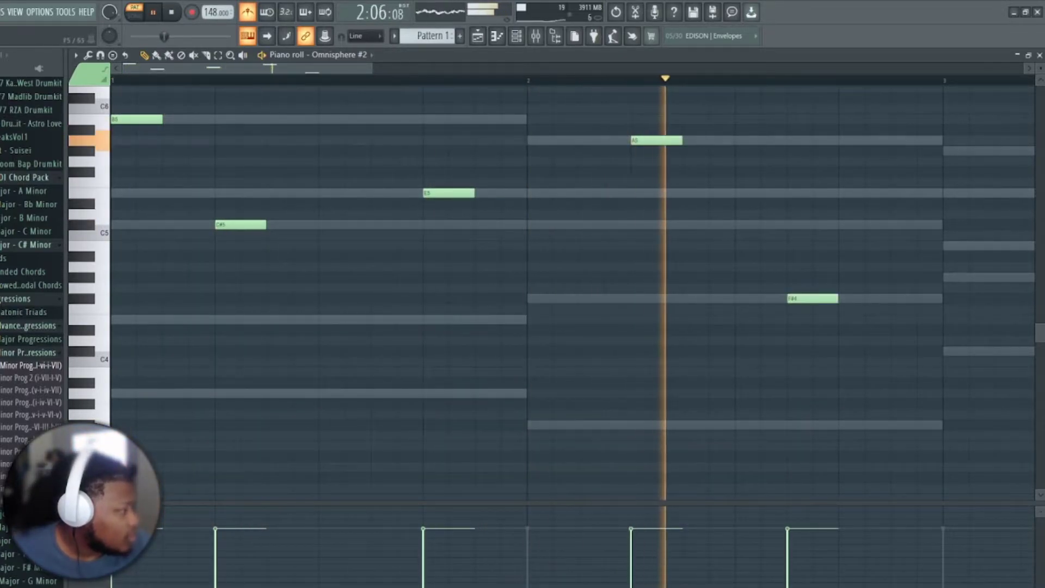
{"action": "key", "text": "space"}
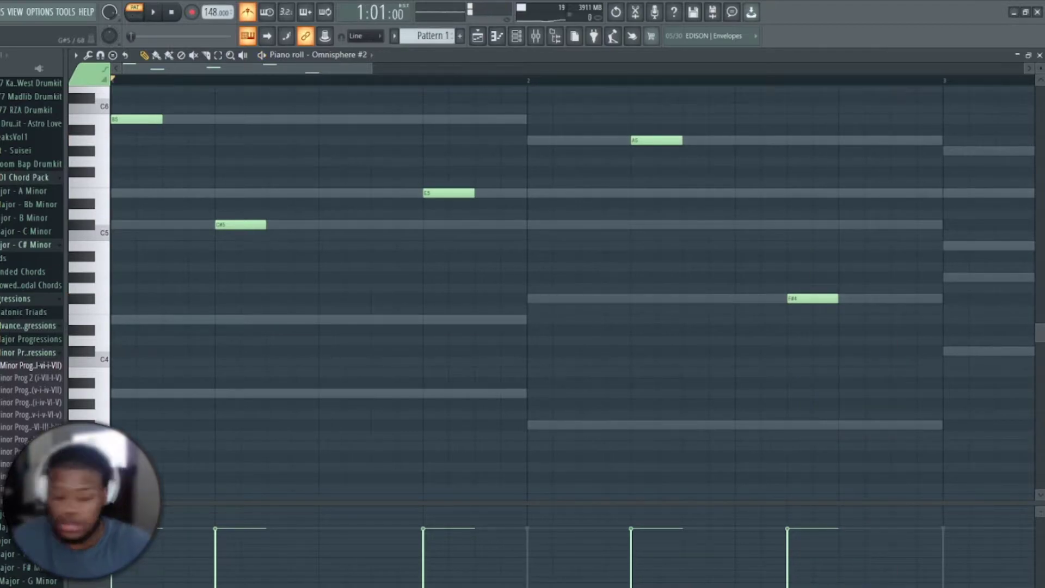
Step: Transpose the bell notes up two octaves, listen to them, and transpose them back down two octaves
{"action": "key", "text": "ctrl+Up"}
{"action": "key", "text": "ctrl+Up"}
{"action": "key", "text": "space"}
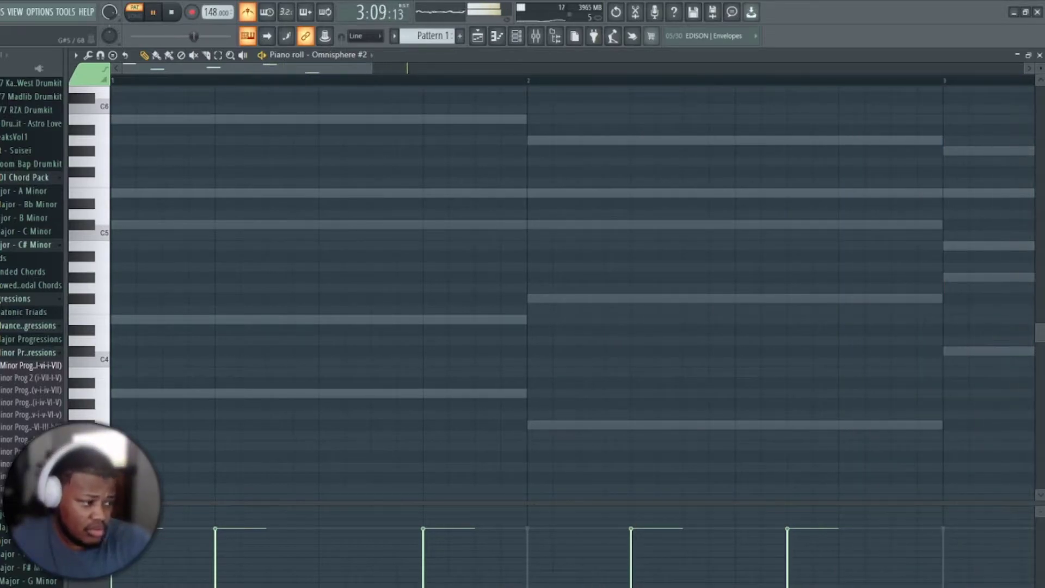
{"action": "key", "text": "ctrl+Down"}
{"action": "key", "text": "ctrl+Down"}
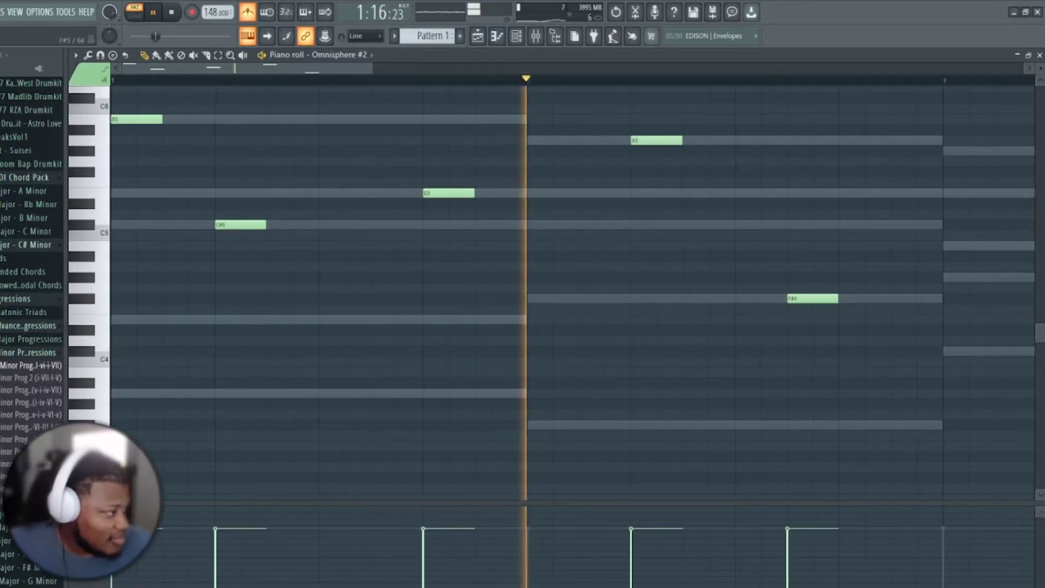
Step: Try the melody without the E5 on beat 4 of bar 1, and restore that note
{"action": "key", "text": "space"}
{"action": "right_click", "coordinate": [449, 193]}
{"action": "key", "text": "space"}
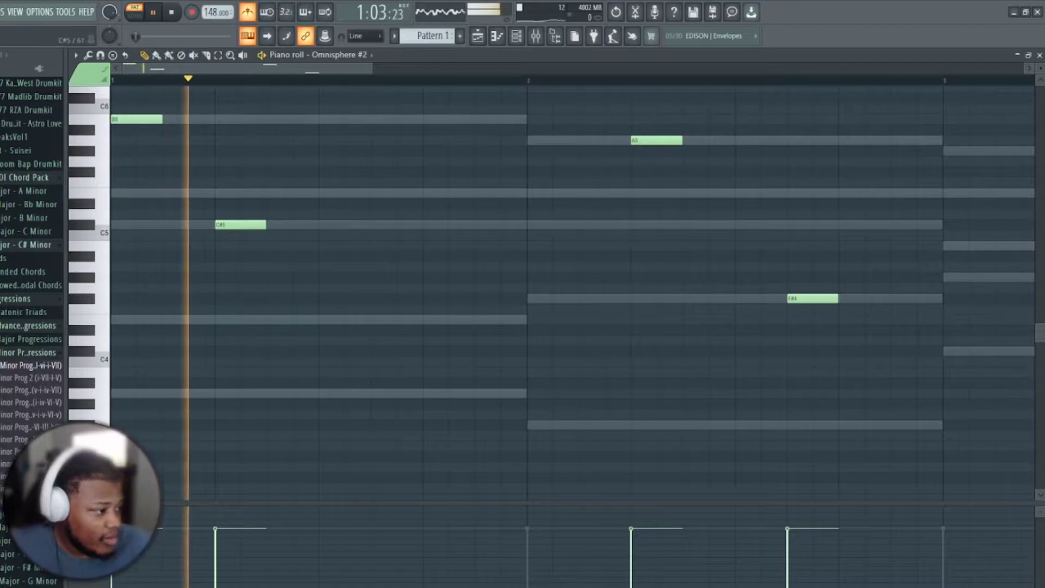
{"action": "key", "text": "ctrl+z"}
Step: Rework bar 2 to A5 on beat 1, C#5 on beat 2 and E5 in place of the F#4, and play it
{"action": "key", "text": "space"}
{"action": "right_click", "coordinate": [657, 140]}
{"action": "key", "text": "ctrl+z"}
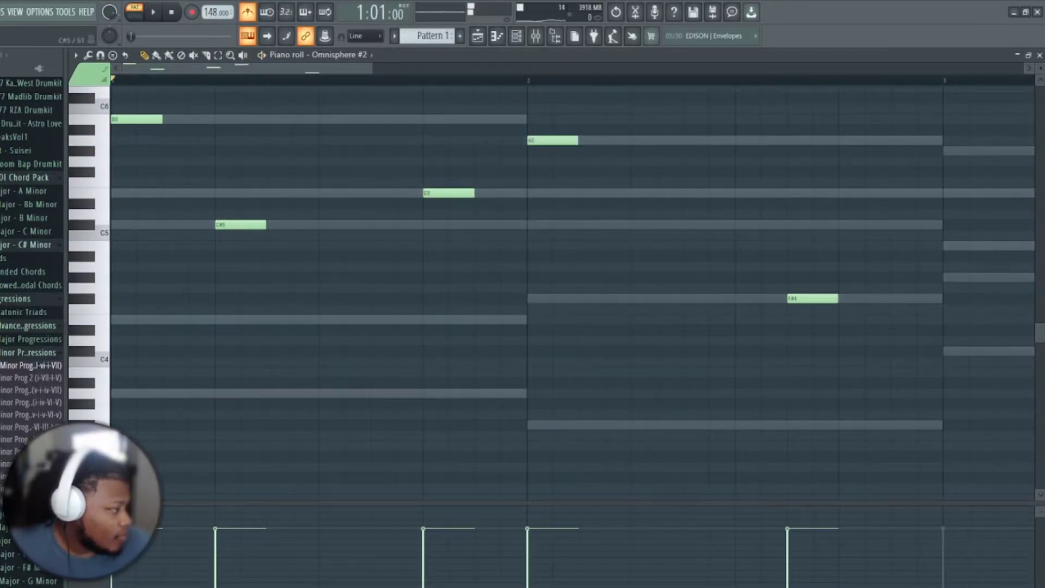
{"action": "left_click", "coordinate": [654, 224]}
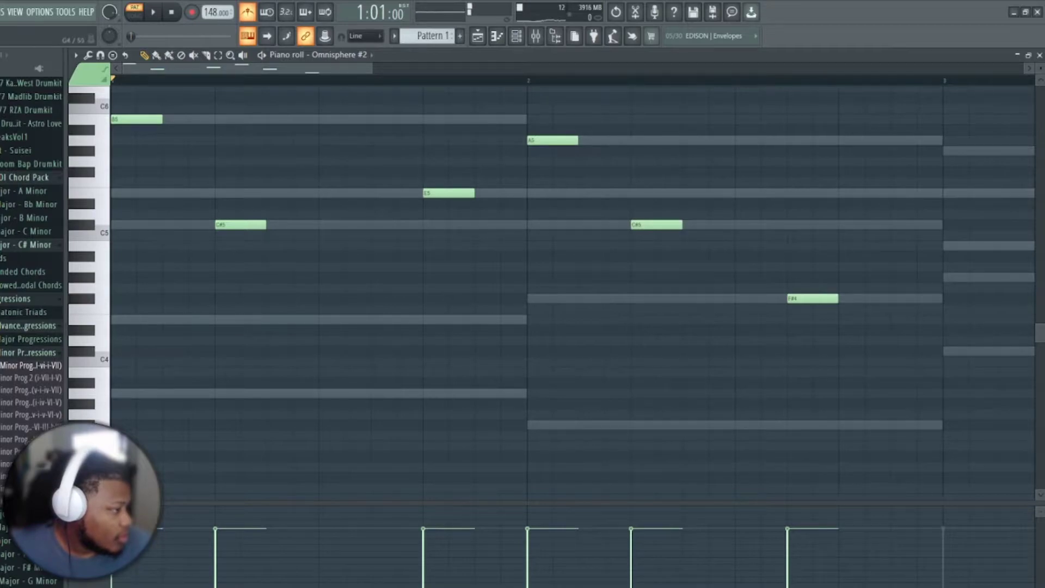
{"action": "left_click", "coordinate": [806, 193]}
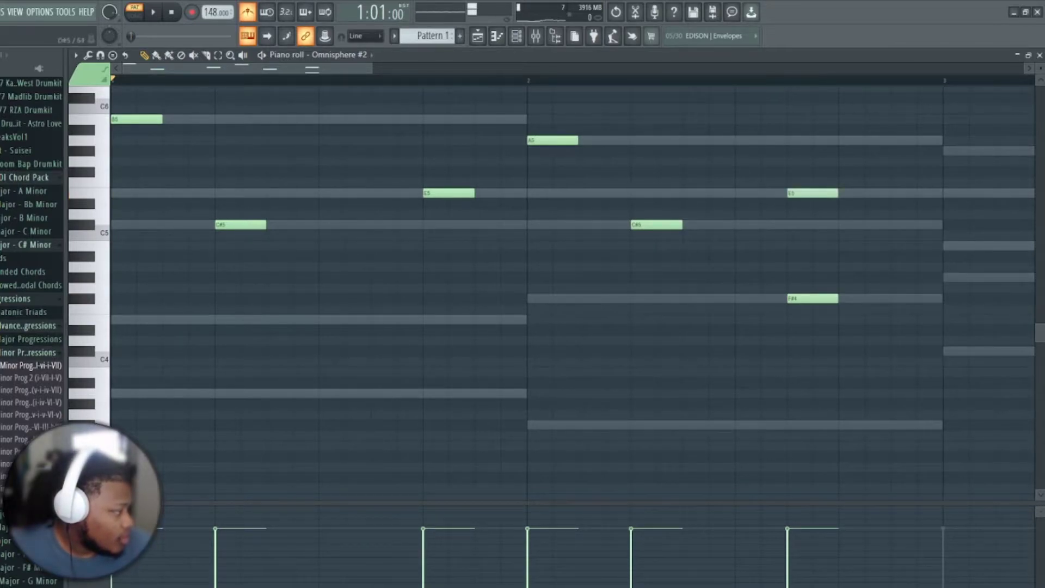
{"action": "right_click", "coordinate": [812, 298]}
{"action": "key", "text": "space"}
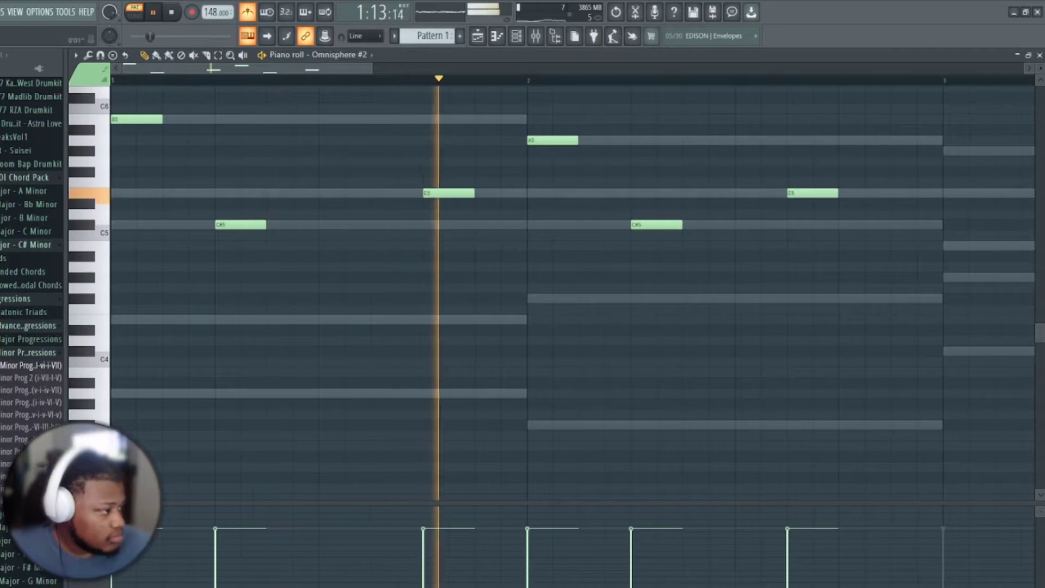
Step: Transpose the bell melody up two octaves again and play it against the chords
{"action": "scroll", "coordinate": [571, 151], "scroll_direction": "down", "scroll_amount": 3}
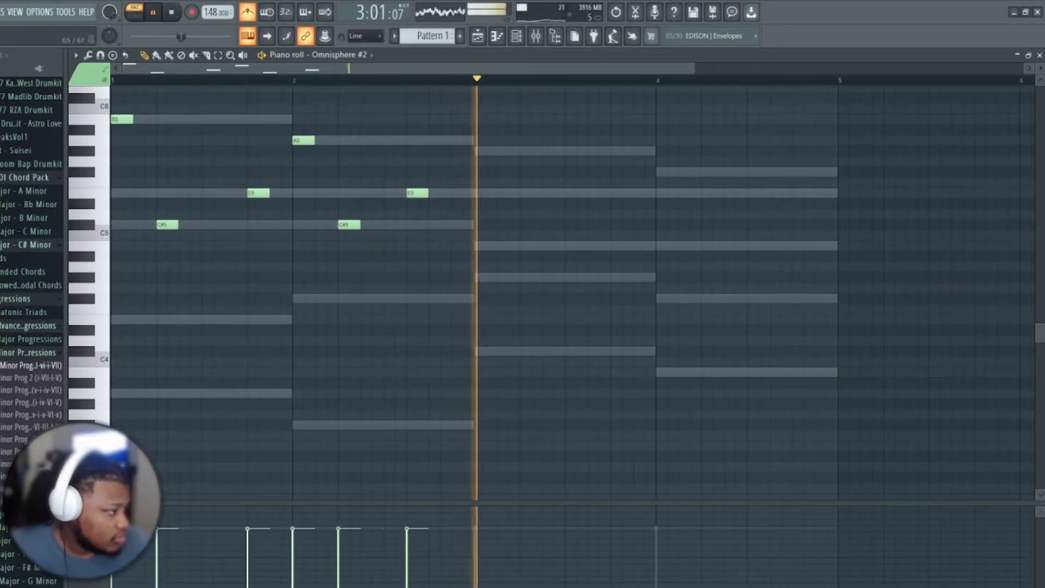
{"action": "key", "text": "space"}
{"action": "key", "text": "ctrl+Up"}
{"action": "key", "text": "ctrl+Up"}
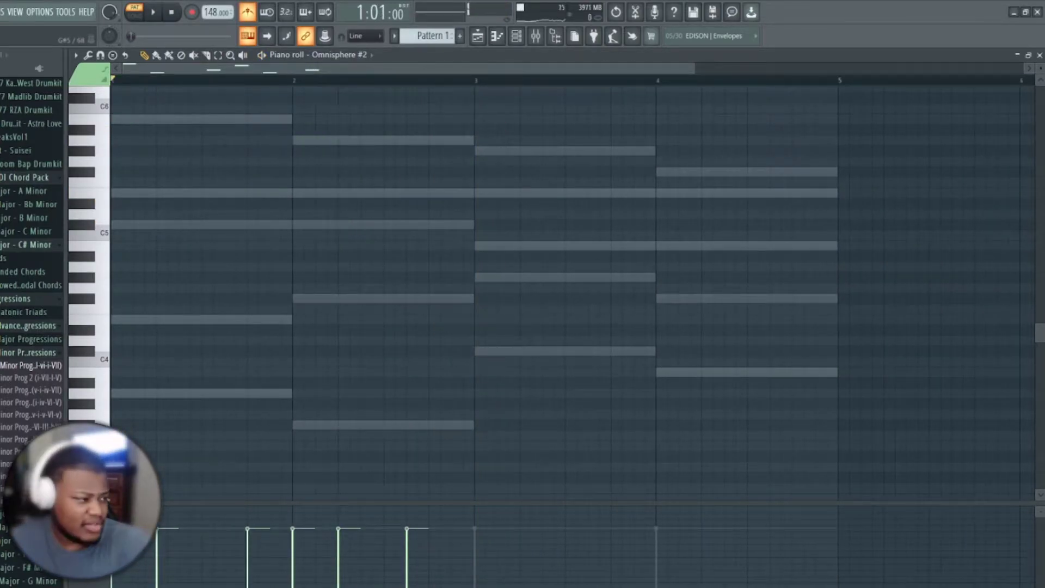
{"action": "key", "text": "space"}
{"action": "scroll", "coordinate": [572, 233], "scroll_direction": "up", "scroll_amount": 6}
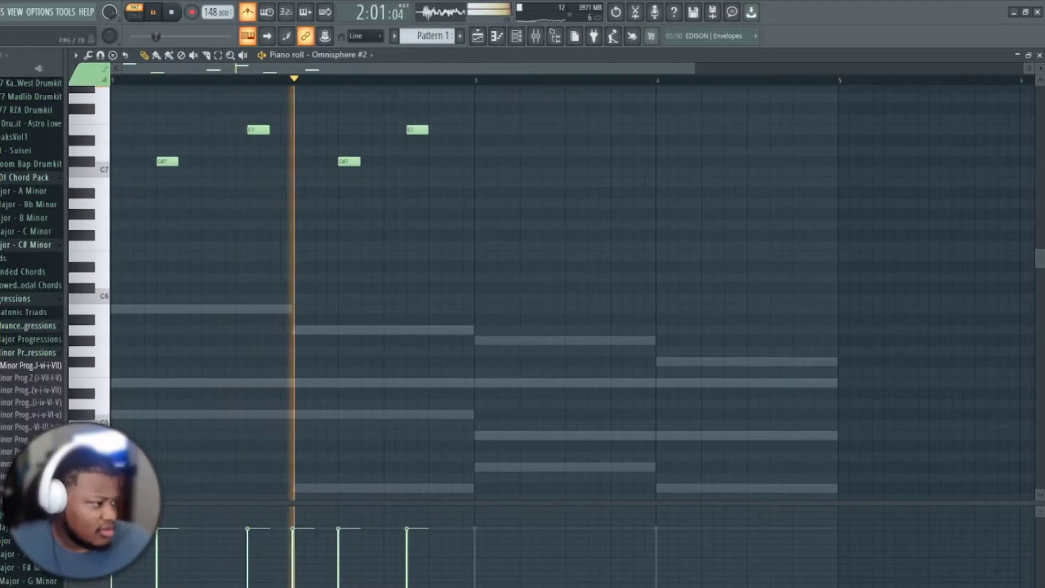
{"action": "scroll", "coordinate": [572, 294], "scroll_direction": "up", "scroll_amount": 3}
Step: Stop playback and delete all the bell melody notes from the second Omnisphere's piano roll
{"action": "key", "text": "space"}
{"action": "right_click", "coordinate": [304, 204]}
{"action": "right_click", "coordinate": [417, 257]}
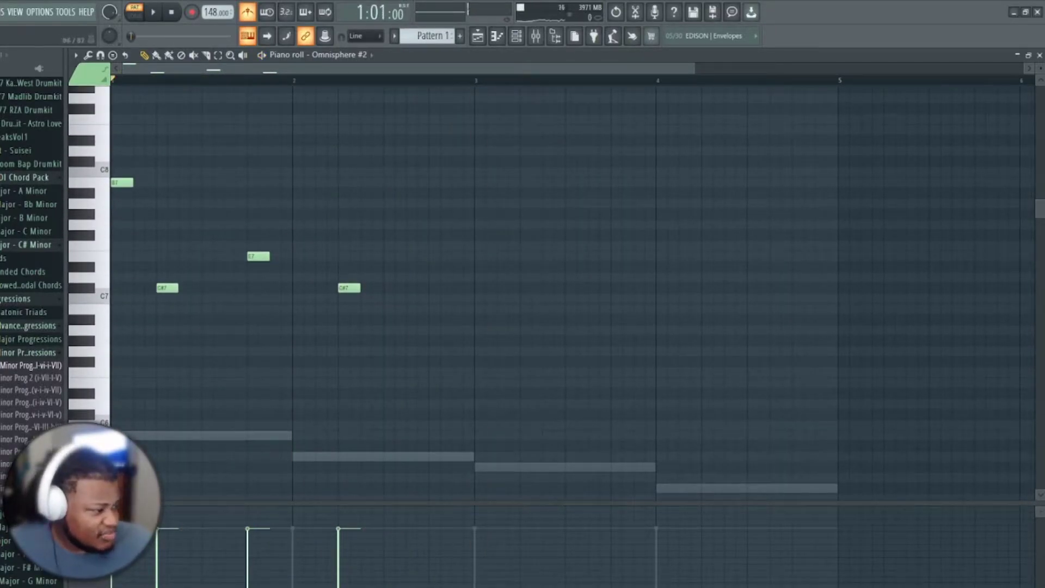
{"action": "right_click", "coordinate": [349, 288]}
{"action": "right_click", "coordinate": [258, 257]}
{"action": "right_click", "coordinate": [167, 288]}
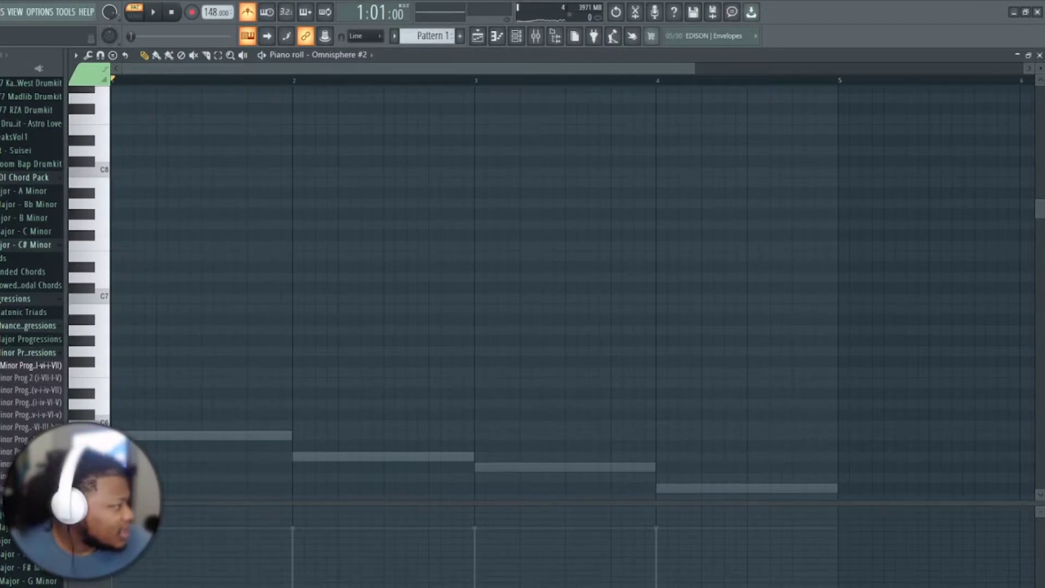
Step: Close the piano roll and browse the Luftrum Ambient 2 patch directory in the second Omnisphere
{"action": "key", "text": "Escape"}
{"action": "left_click", "coordinate": [167, 116]}
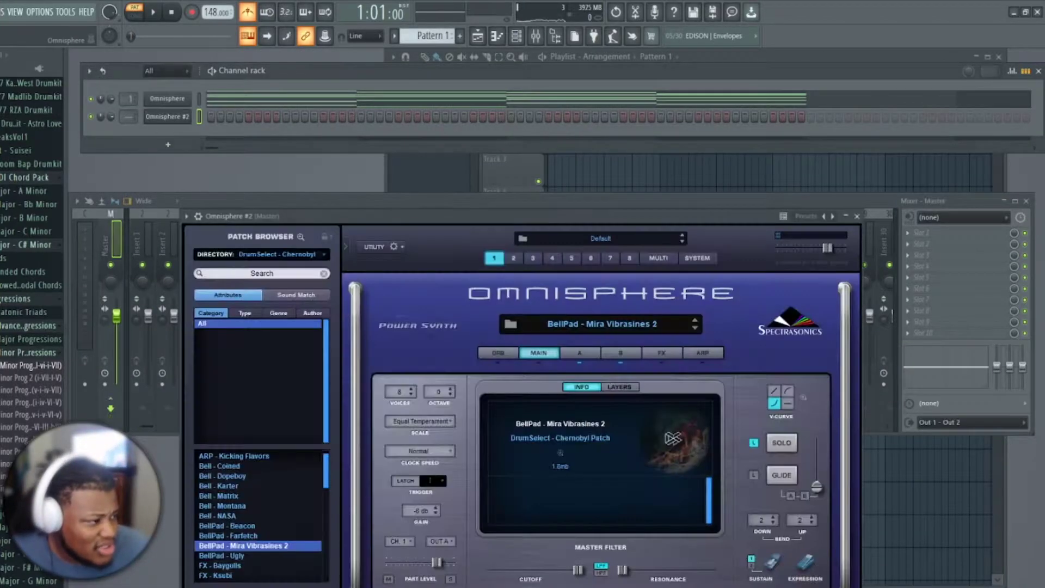
{"action": "left_click", "coordinate": [282, 255]}
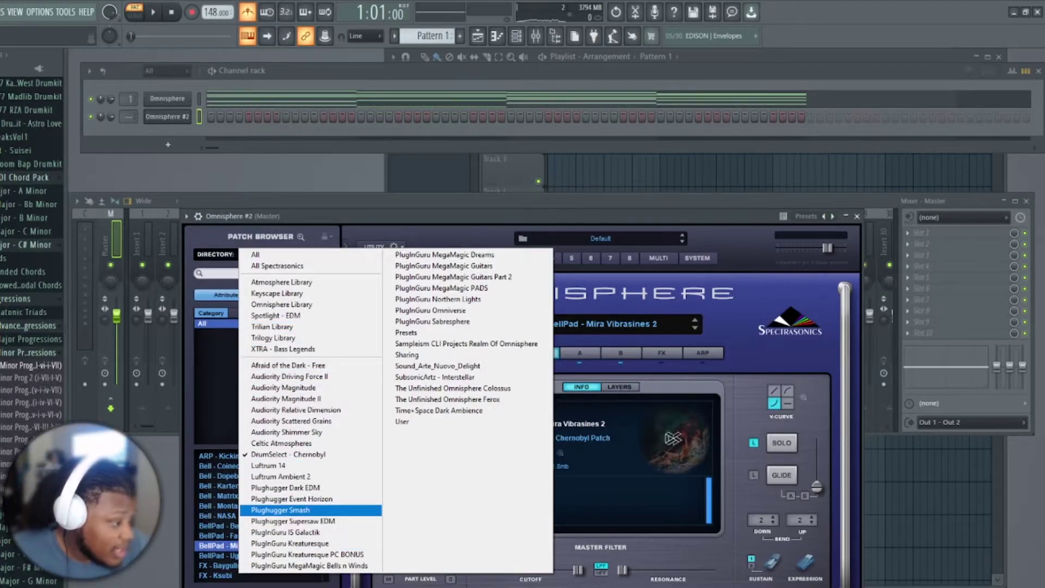
{"action": "left_click", "coordinate": [280, 476]}
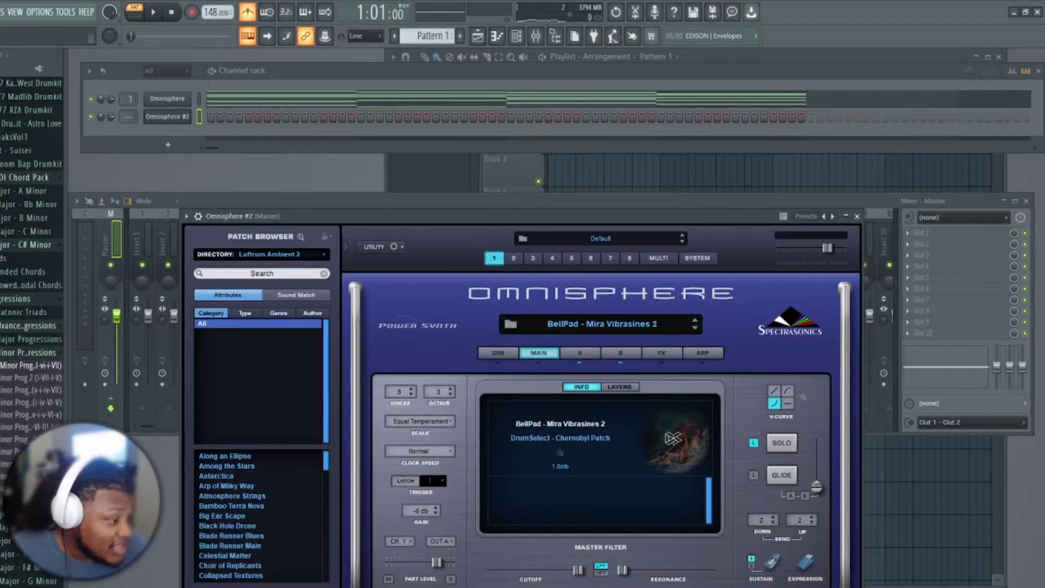
{"action": "scroll", "coordinate": [262, 515], "scroll_direction": "down", "scroll_amount": 6}
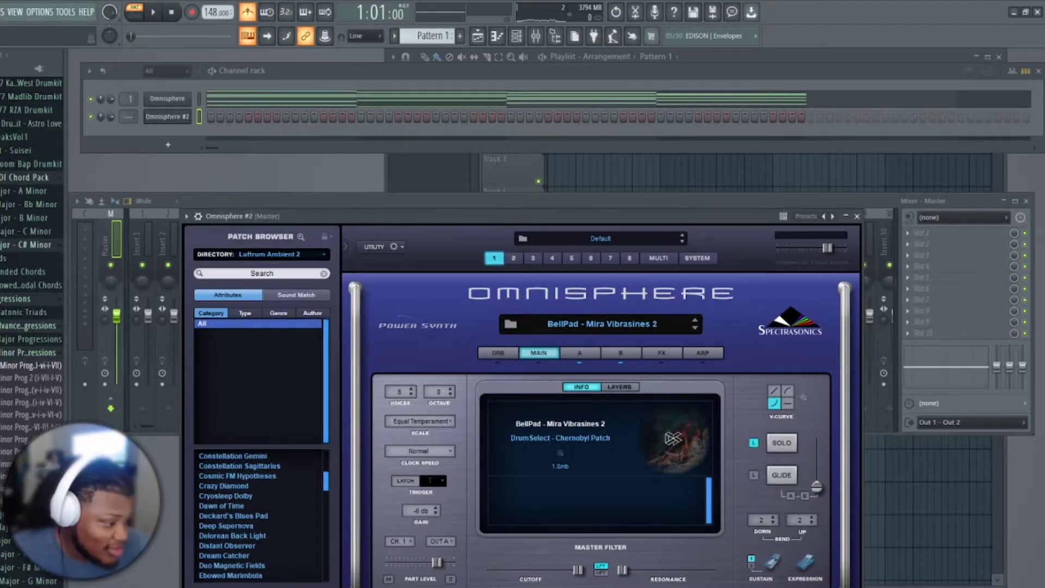
Step: Close the second Omnisphere's window and play the chord pattern with the metronome off
{"action": "left_click", "coordinate": [282, 255]}
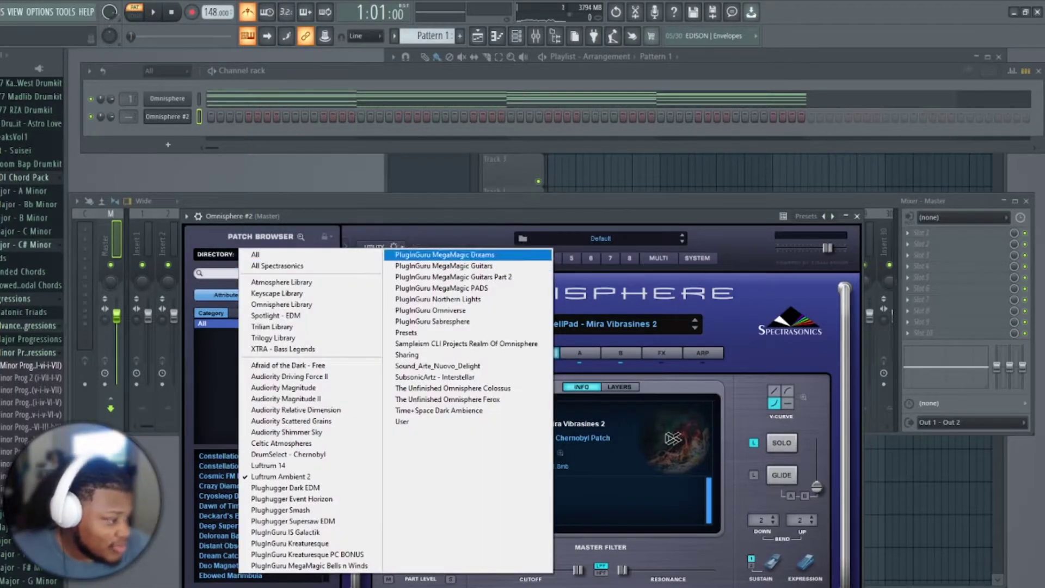
{"action": "key", "text": "Escape"}
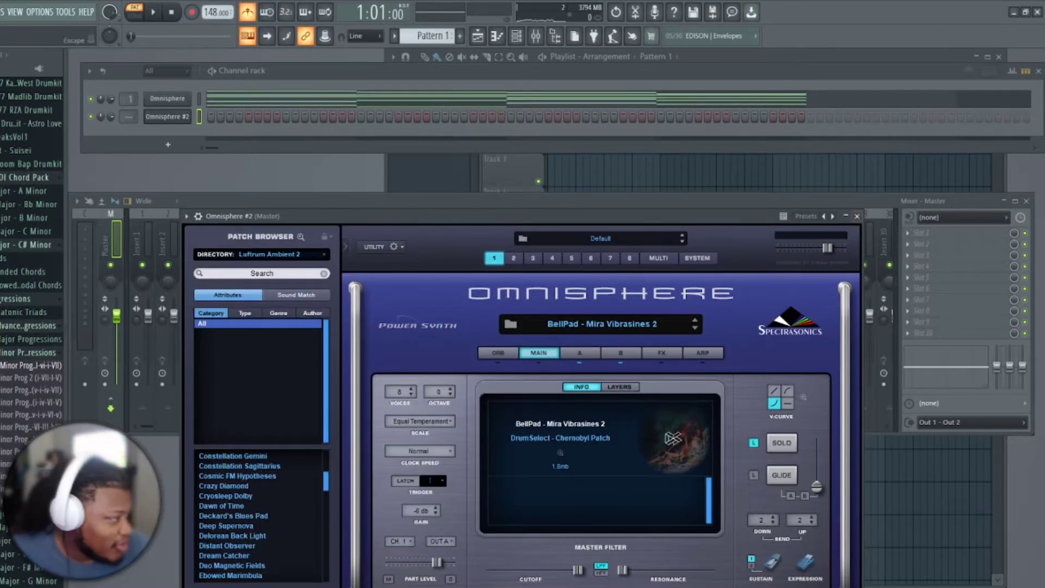
{"action": "left_click", "coordinate": [857, 216]}
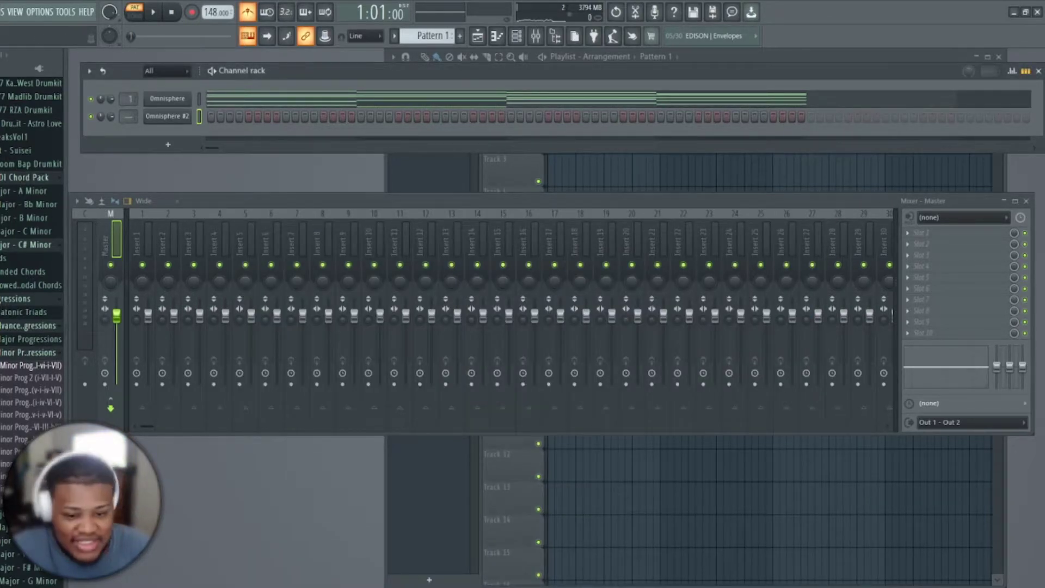
{"action": "key", "text": "space"}
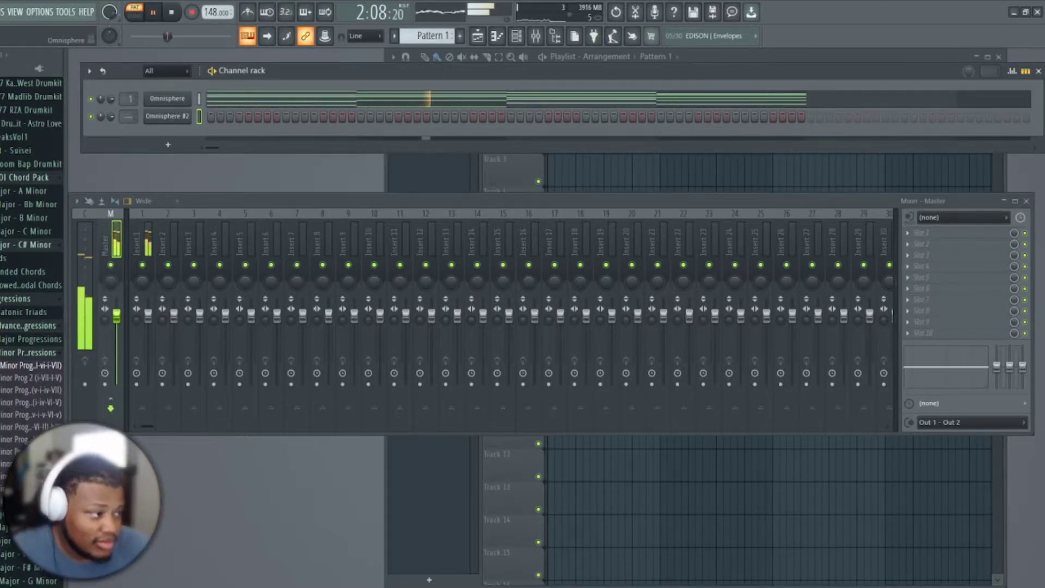
{"action": "left_click", "coordinate": [167, 117]}
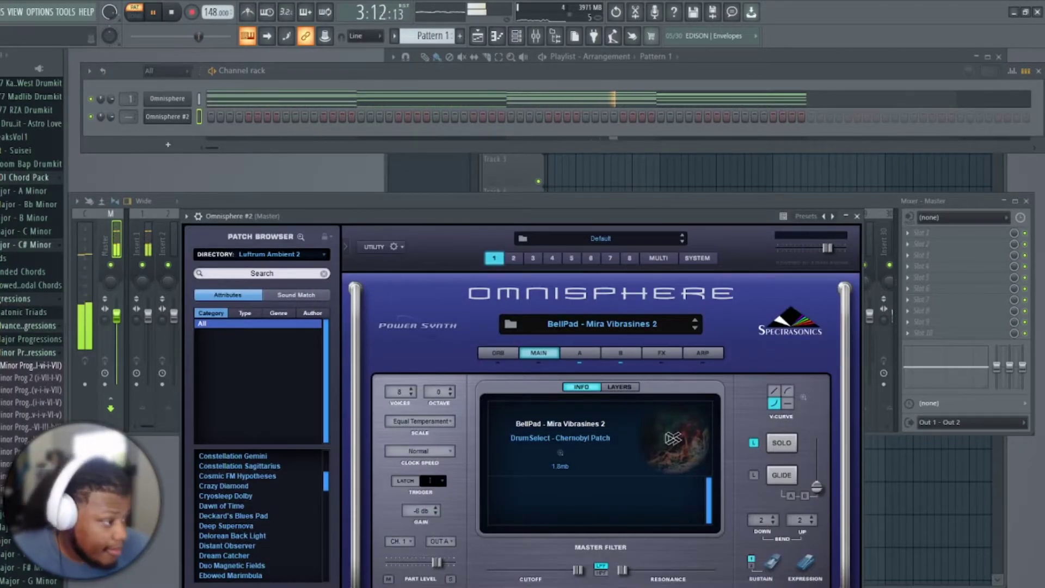
{"action": "left_click", "coordinate": [280, 254]}
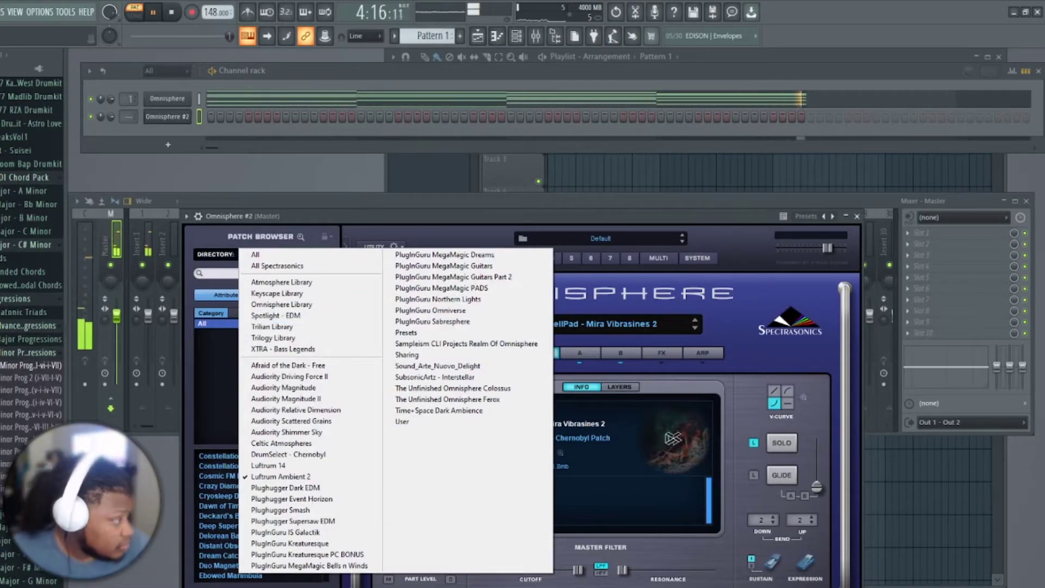
{"action": "key", "text": "Escape"}
{"action": "key", "text": "Escape"}
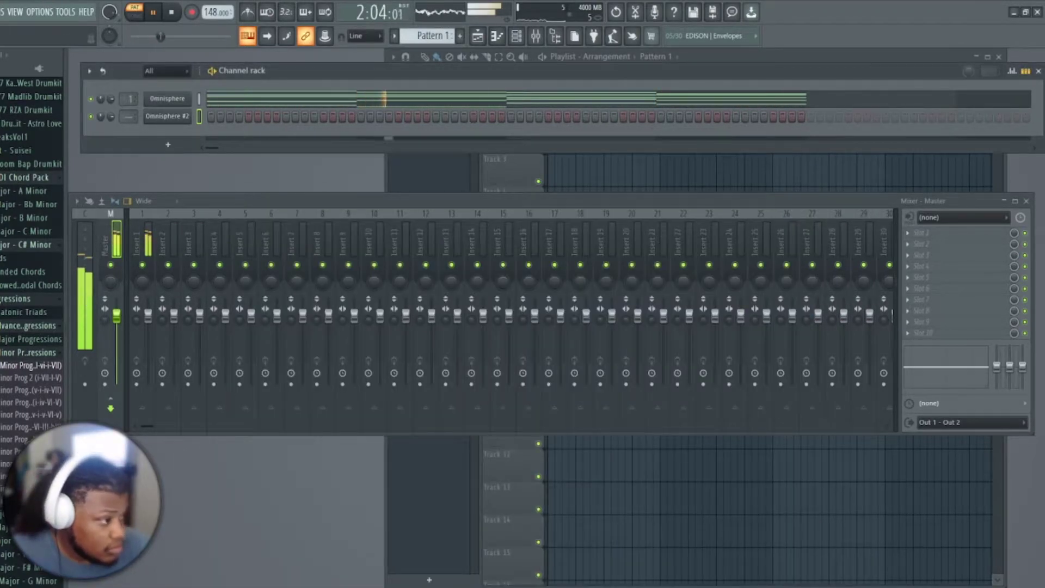
Step: Replace the second Omnisphere channel with ElectraX and load the LD - Digits preset from the Fantasy Sounds XP bank
{"action": "right_click", "coordinate": [167, 116]}
{"action": "mouse_move", "coordinate": [245, 207]}
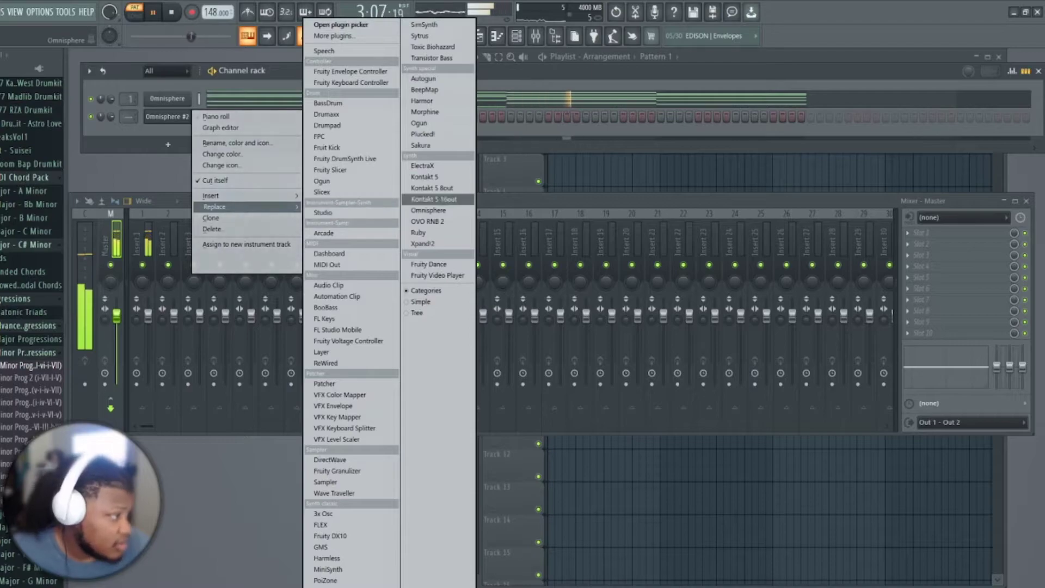
{"action": "left_click", "coordinate": [424, 176]}
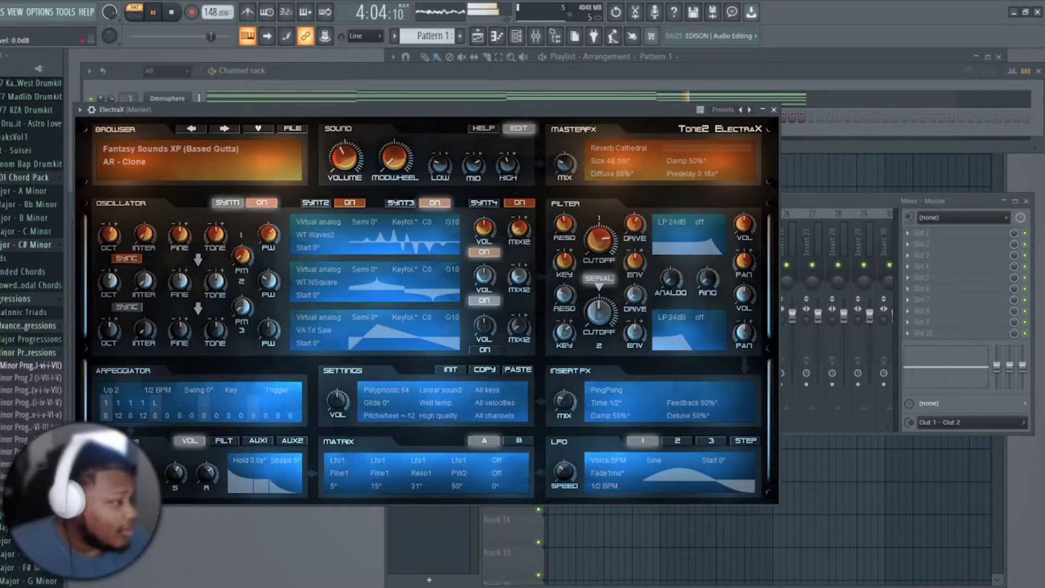
{"action": "left_click", "coordinate": [125, 162]}
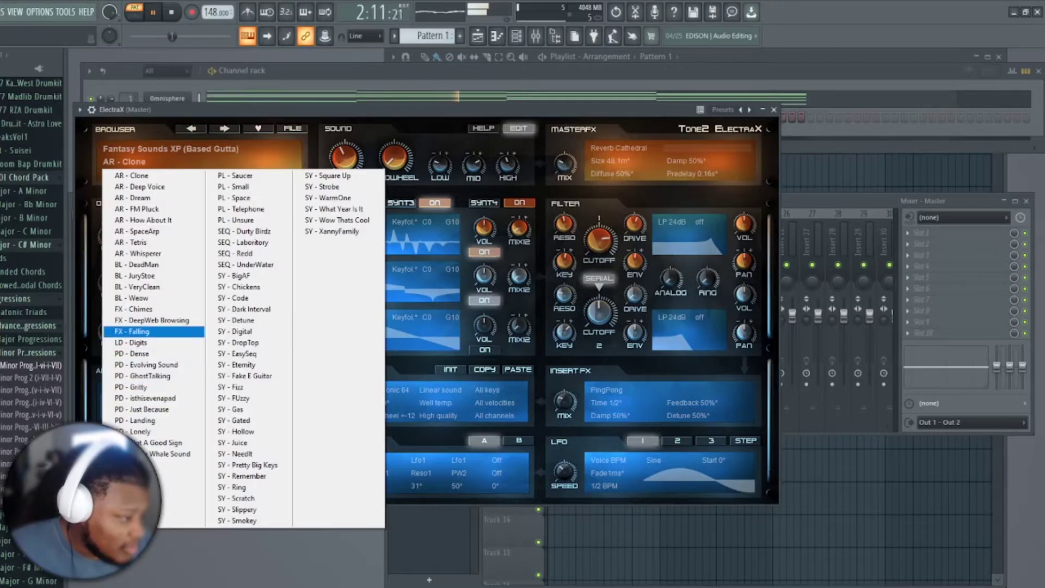
{"action": "left_click", "coordinate": [132, 343]}
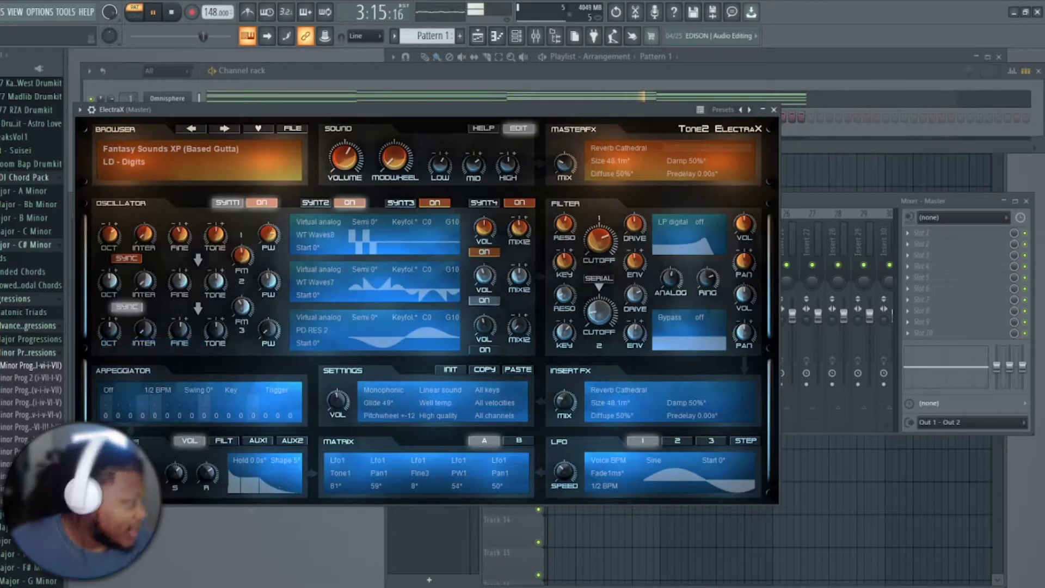
Step: In ElectraX's piano roll, add four one-bar notes B5, A5, G#5 and F#5 following the chords' top notes
{"action": "left_click", "coordinate": [774, 109]}
{"action": "right_click", "coordinate": [188, 111]}
{"action": "left_click", "coordinate": [217, 116]}
{"action": "scroll", "coordinate": [473, 194], "scroll_direction": "down", "scroll_amount": 1}
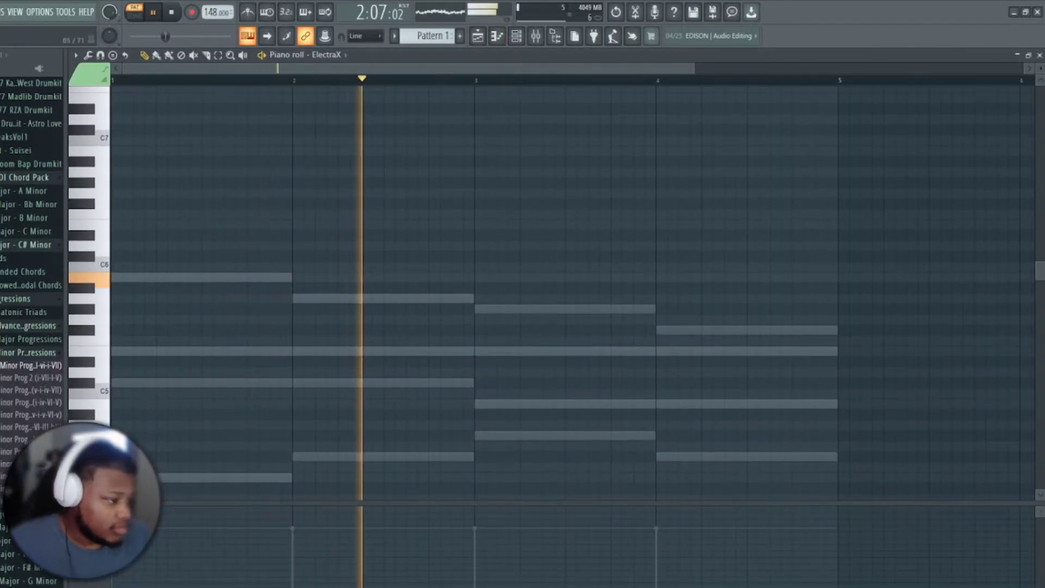
{"action": "left_click", "coordinate": [117, 278]}
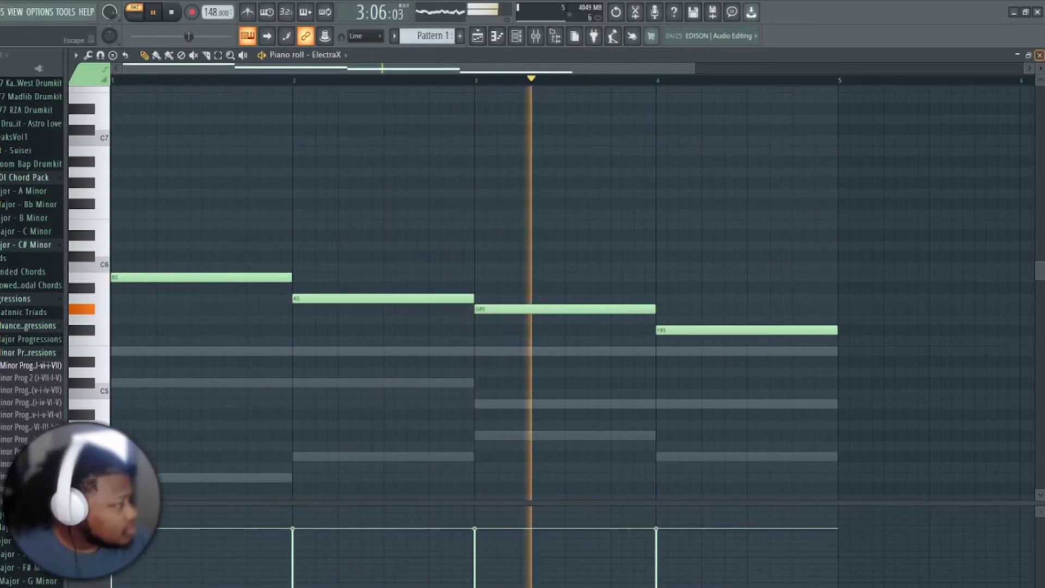
{"action": "left_click", "coordinate": [1040, 55]}
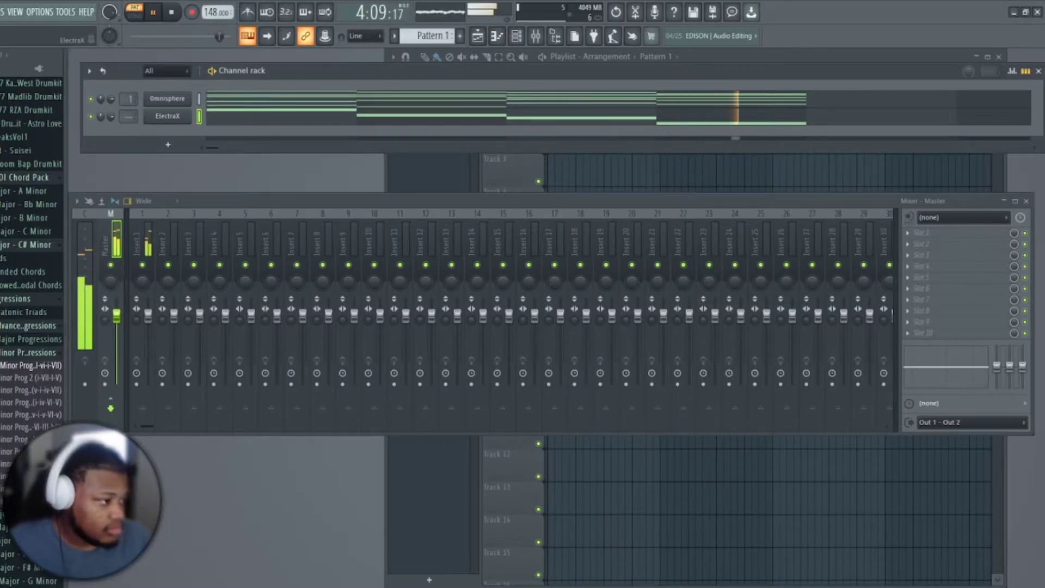
Step: Route the Omnisphere and ElectraX channels to mixer tracks 1 and 2, and solo the ElectraX track
{"action": "right_click", "coordinate": [153, 218]}
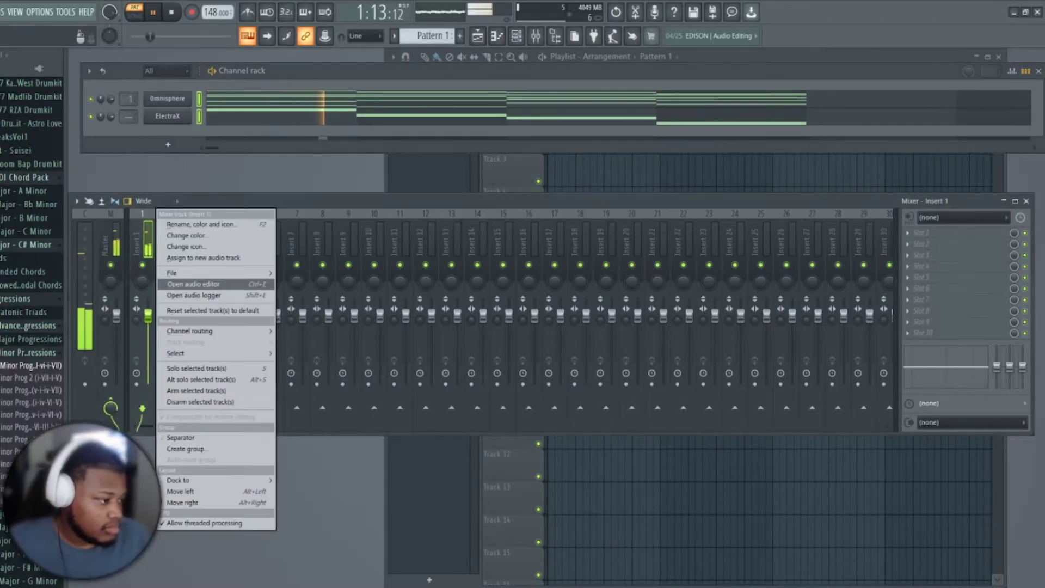
{"action": "mouse_move", "coordinate": [218, 332]}
{"action": "left_click", "coordinate": [349, 343]}
{"action": "right_click", "coordinate": [142, 265]}
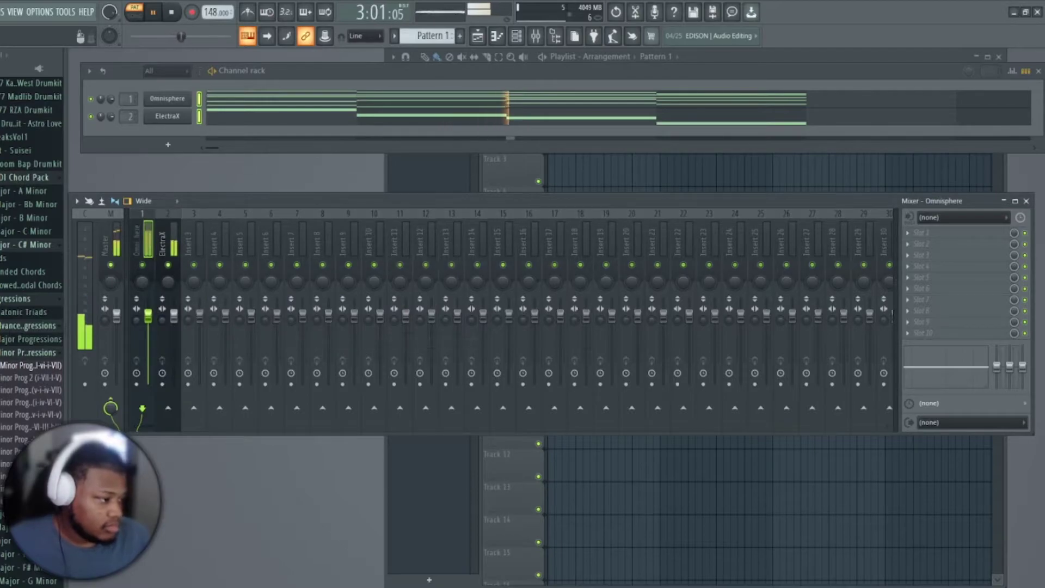
{"action": "right_click", "coordinate": [168, 264]}
Step: Try the Effectrix effect in the first slot of the ElectraX mixer track
{"action": "left_click", "coordinate": [926, 232]}
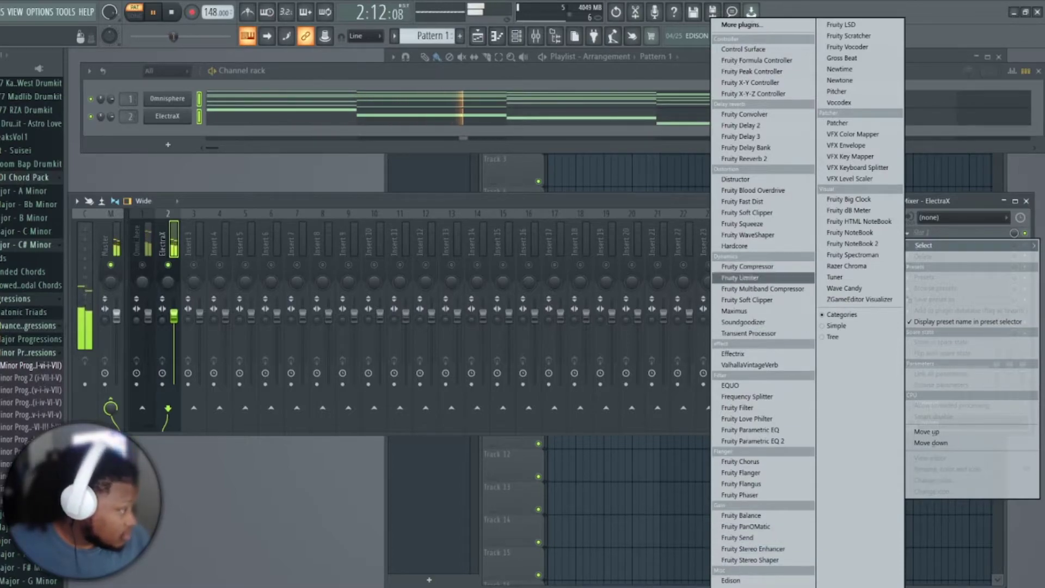
{"action": "left_click", "coordinate": [733, 353]}
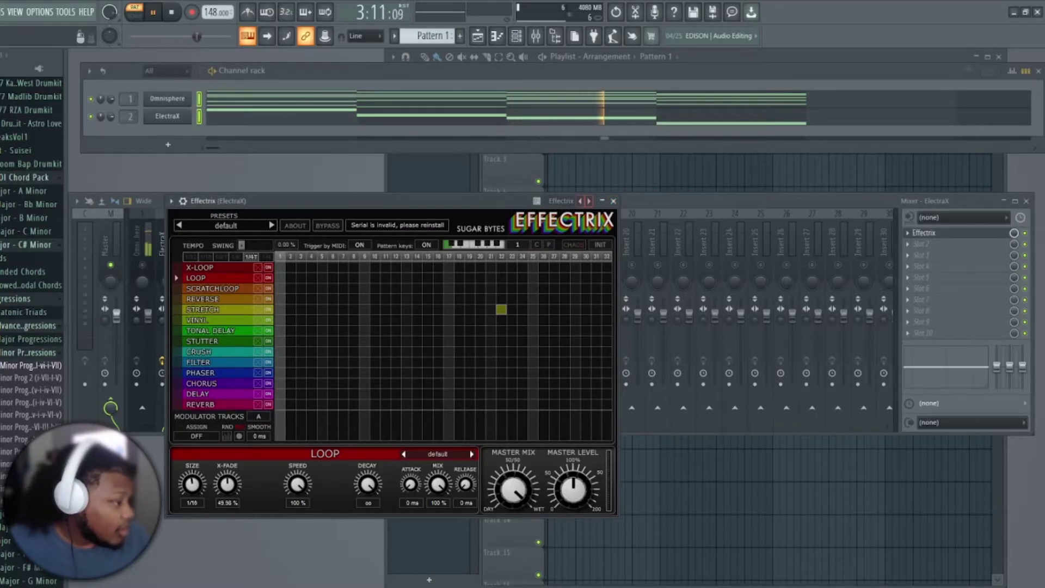
{"action": "left_click", "coordinate": [613, 201]}
Step: Replace Effectrix with ValhallaVintageVerb on the ElectraX track, lower the track's volume and unsolo it
{"action": "left_click", "coordinate": [921, 233]}
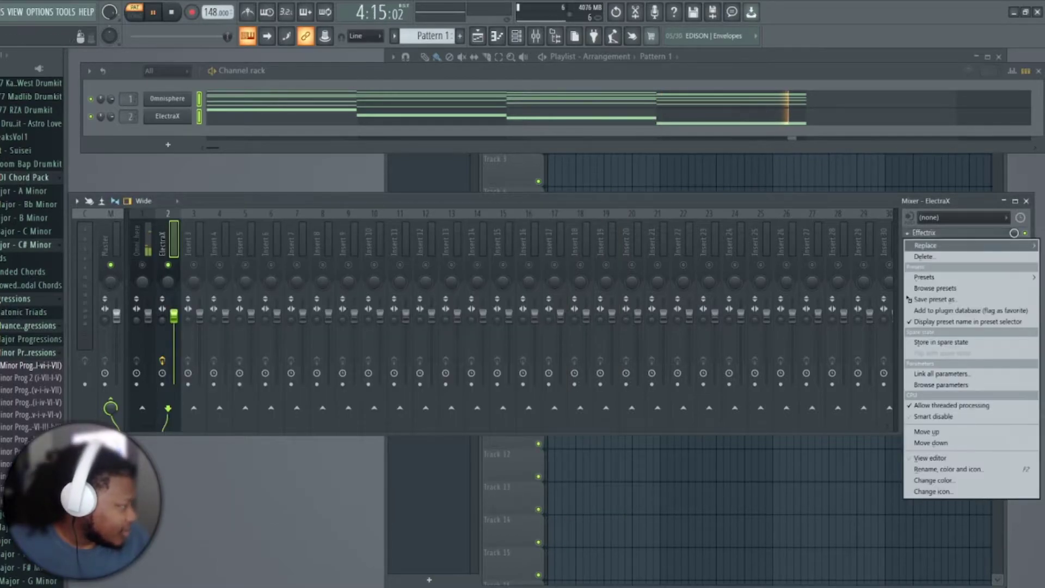
{"action": "mouse_move", "coordinate": [926, 245]}
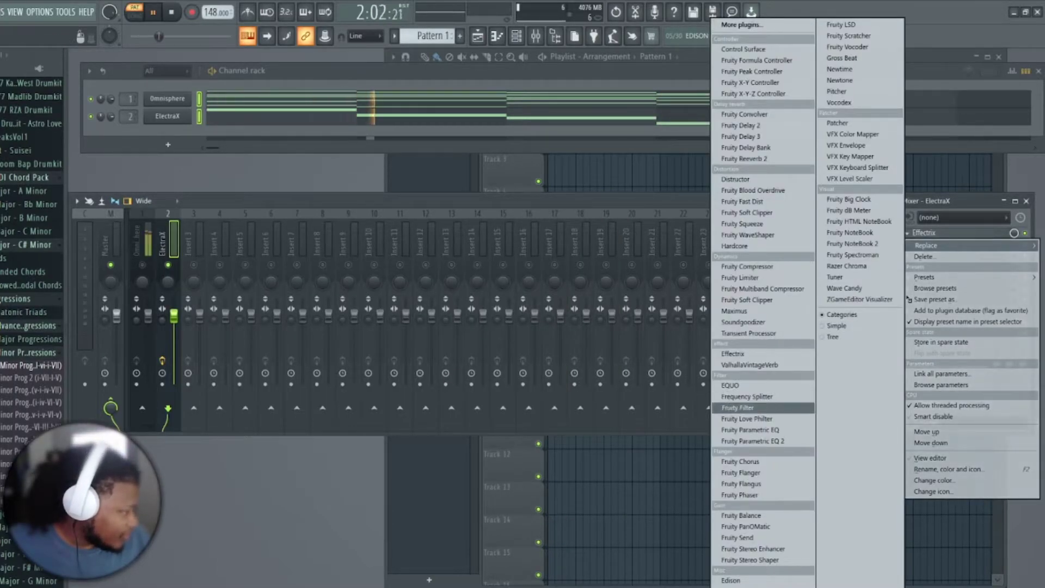
{"action": "left_click", "coordinate": [750, 364]}
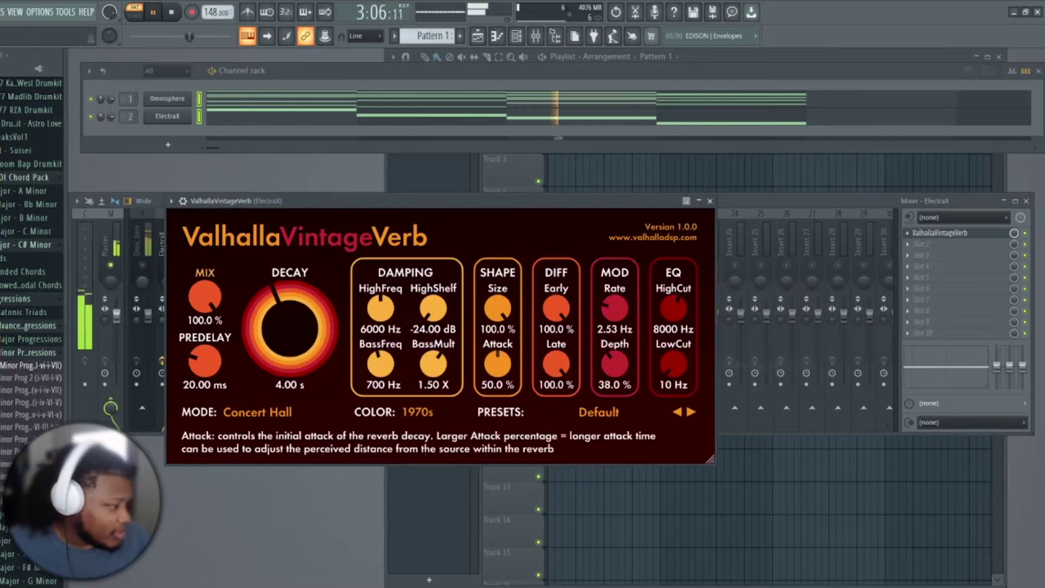
{"action": "left_click", "coordinate": [707, 201]}
{"action": "left_click_drag", "start_coordinate": [174, 316], "coordinate": [174, 354]}
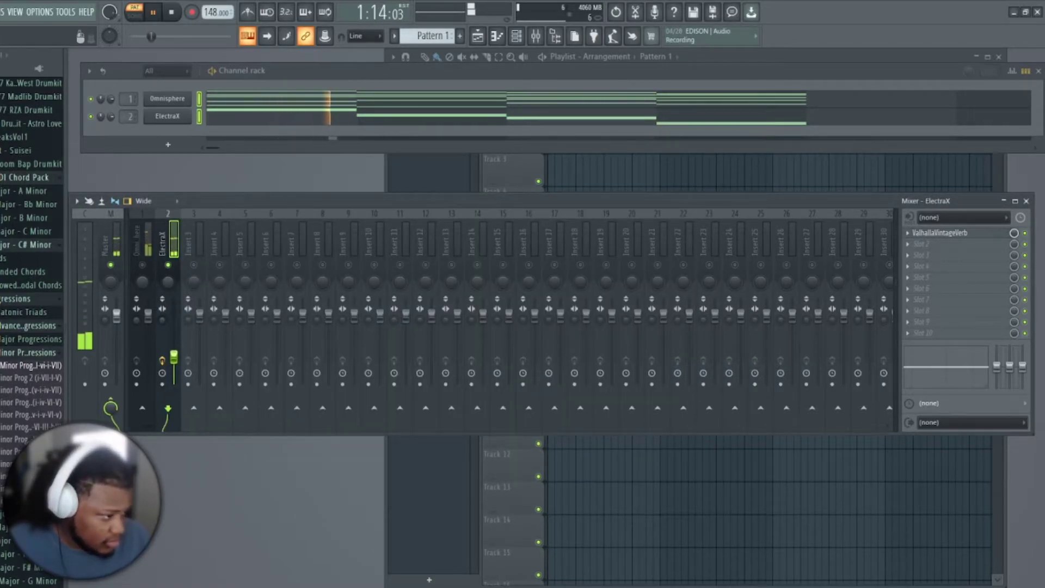
{"action": "right_click", "coordinate": [168, 265]}
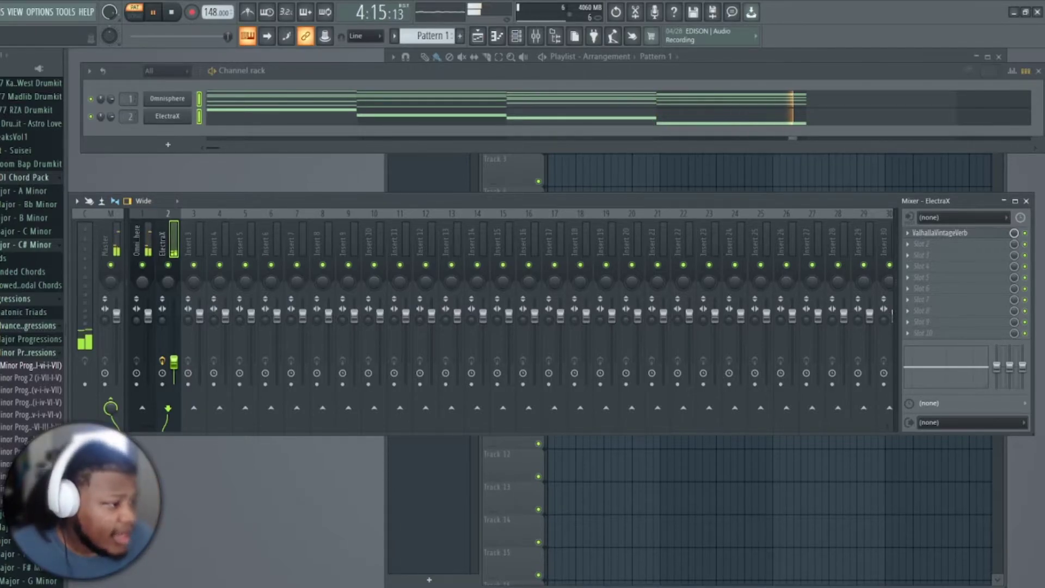
Step: Add a second Omnisphere channel and load the Analog Pianoscape patch from the Audiority Scattered Grains directory
{"action": "left_click", "coordinate": [26, 177]}
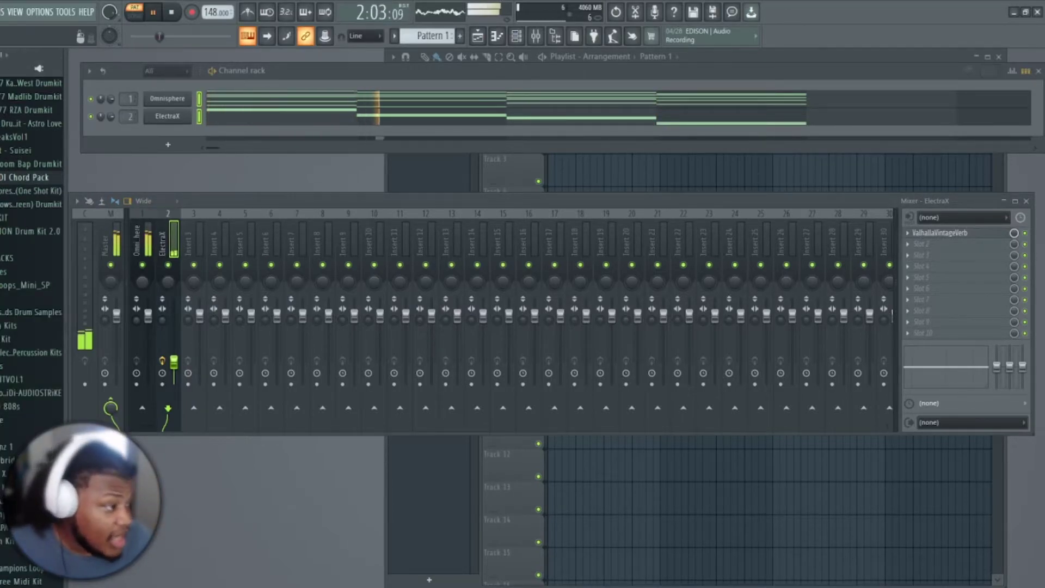
{"action": "left_click", "coordinate": [168, 144]}
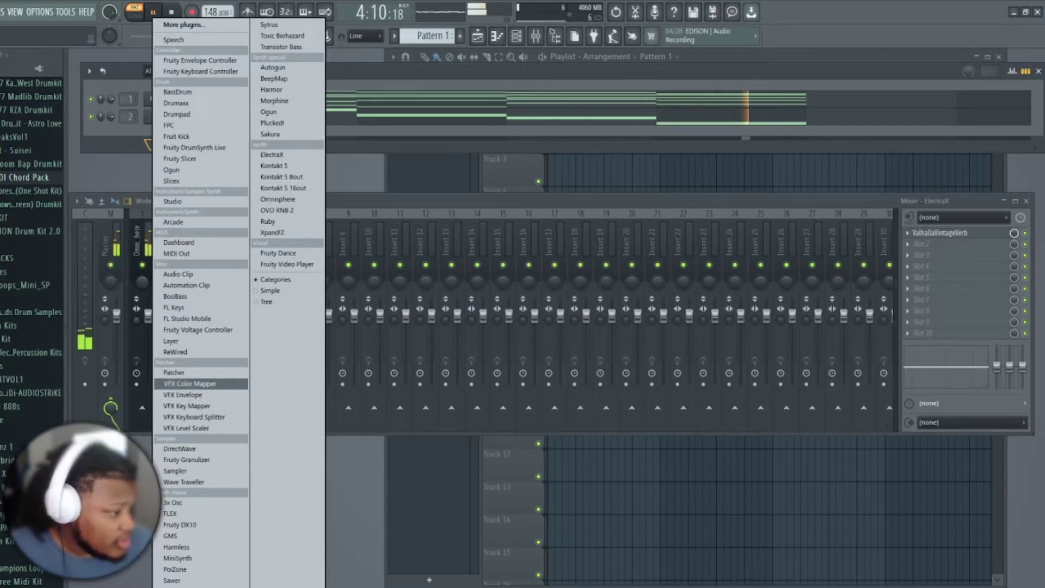
{"action": "left_click", "coordinate": [278, 199]}
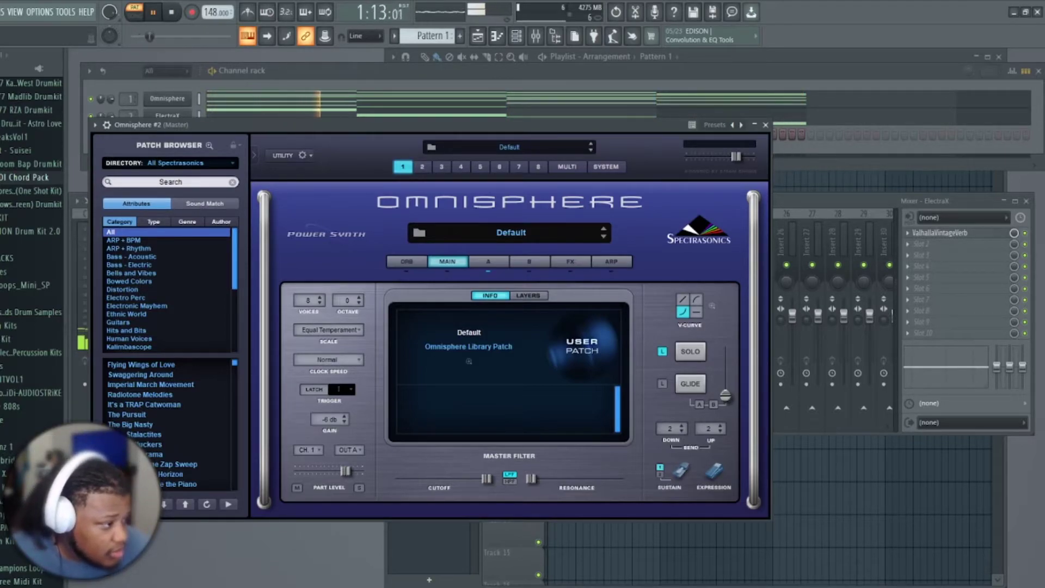
{"action": "left_click", "coordinate": [185, 163]}
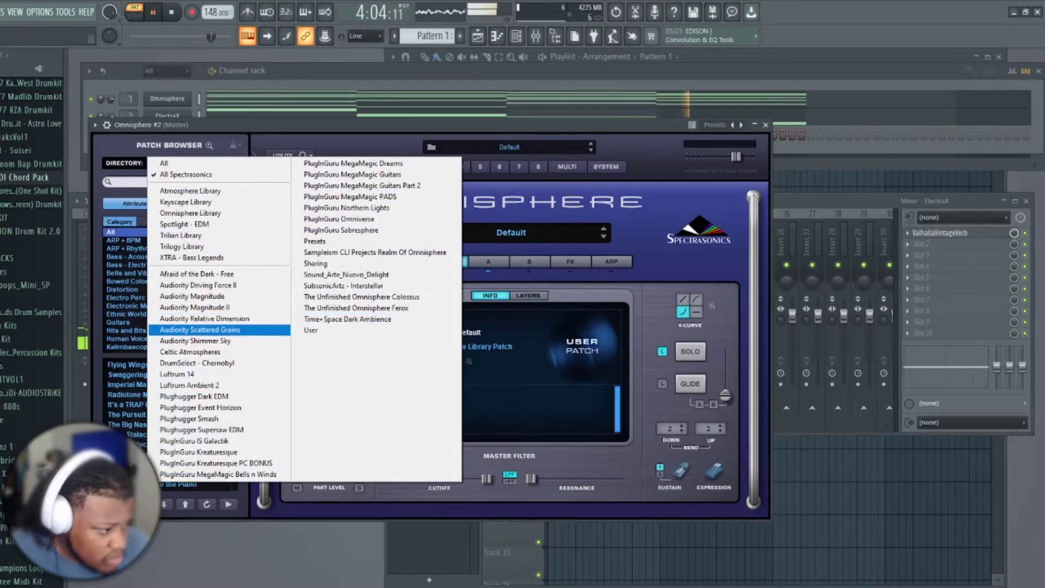
{"action": "left_click", "coordinate": [200, 329]}
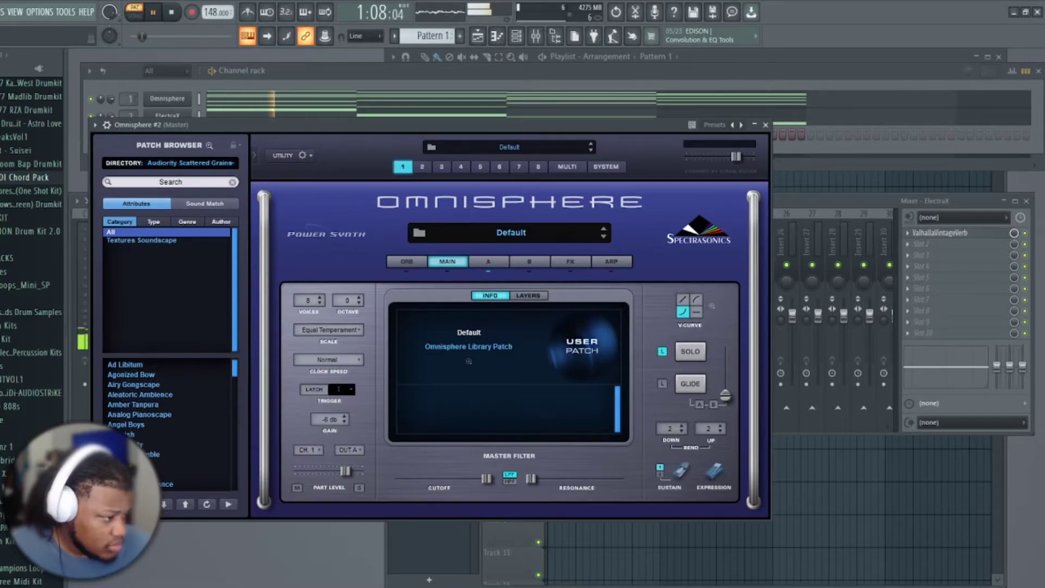
{"action": "left_click", "coordinate": [140, 415]}
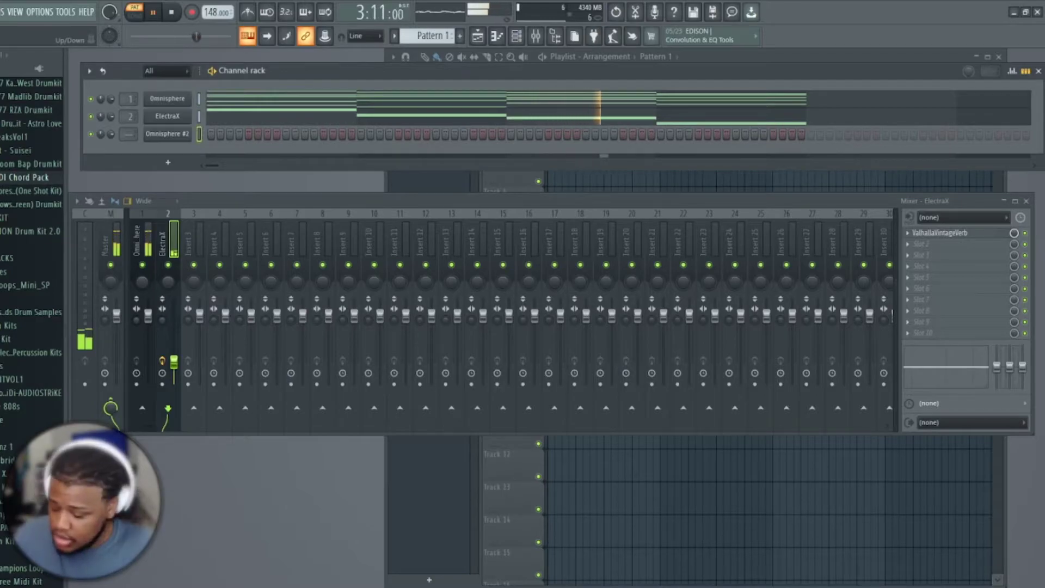
Step: Paste the chord notes into the second Omnisphere channel, and route it to mixer track 3, soloed
{"action": "key", "text": "ctrl+v"}
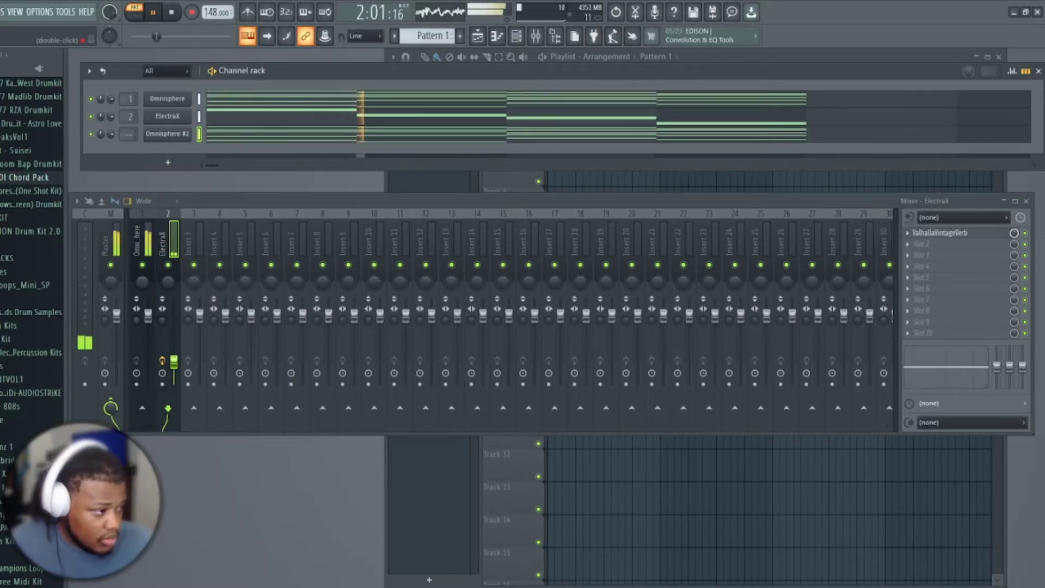
{"action": "left_click_drag", "start_coordinate": [129, 134], "coordinate": [128, 125]}
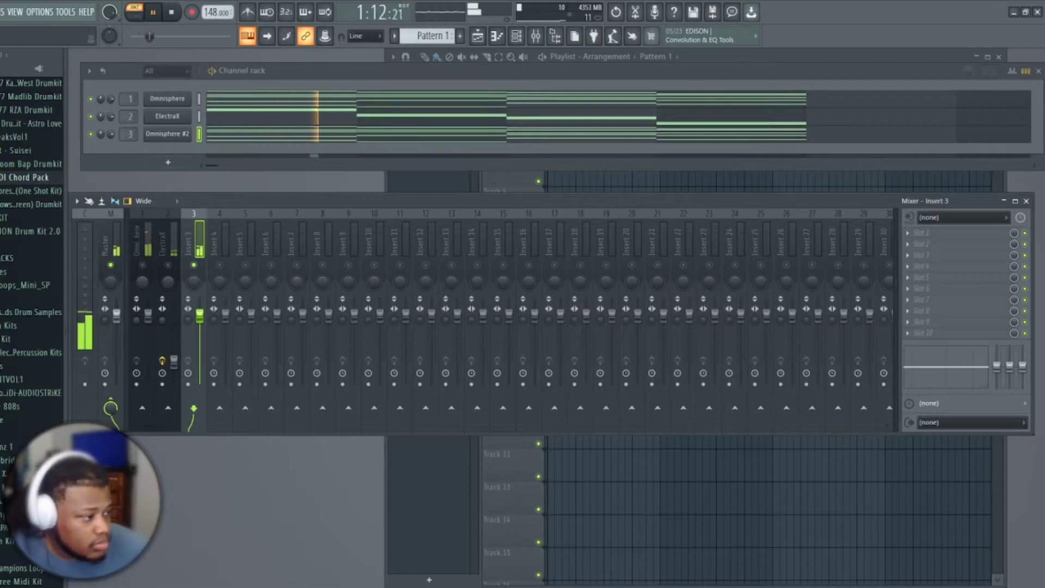
Step: Audition the Anvil Texture and Ad Libitum patches in the second Omnisphere
{"action": "left_click", "coordinate": [167, 134]}
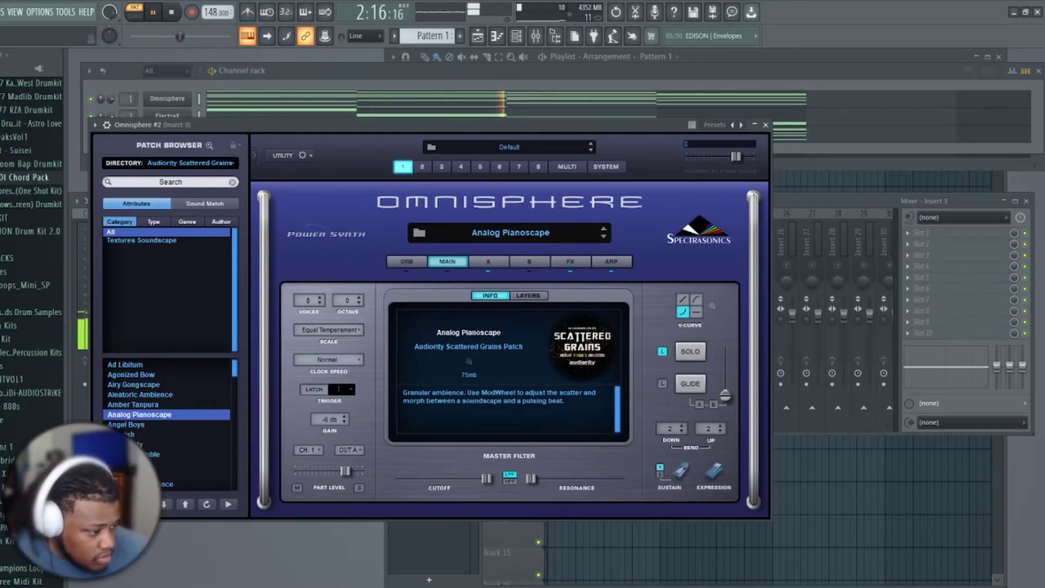
{"action": "left_click", "coordinate": [138, 465]}
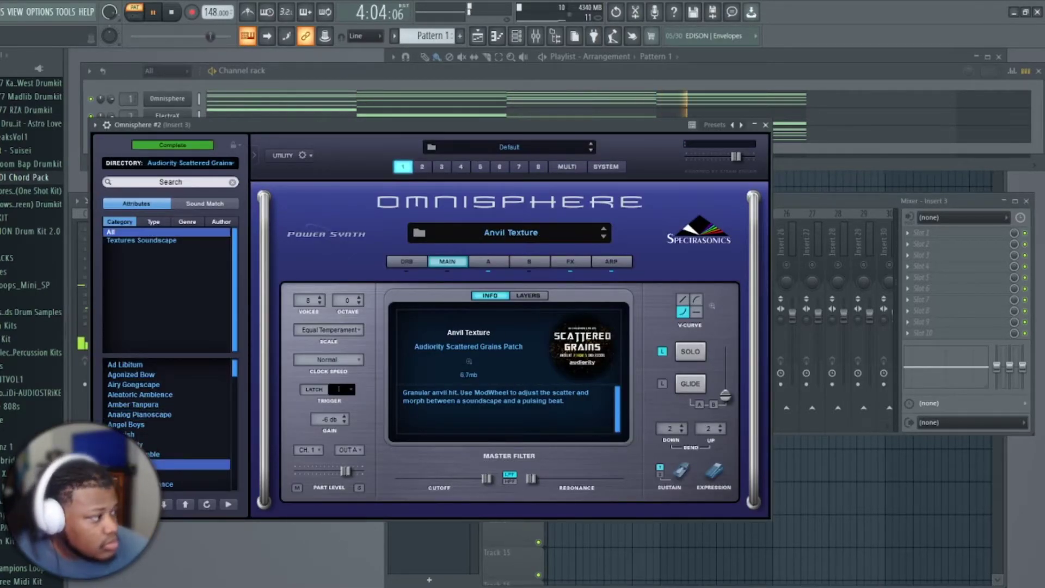
{"action": "left_click", "coordinate": [125, 364]}
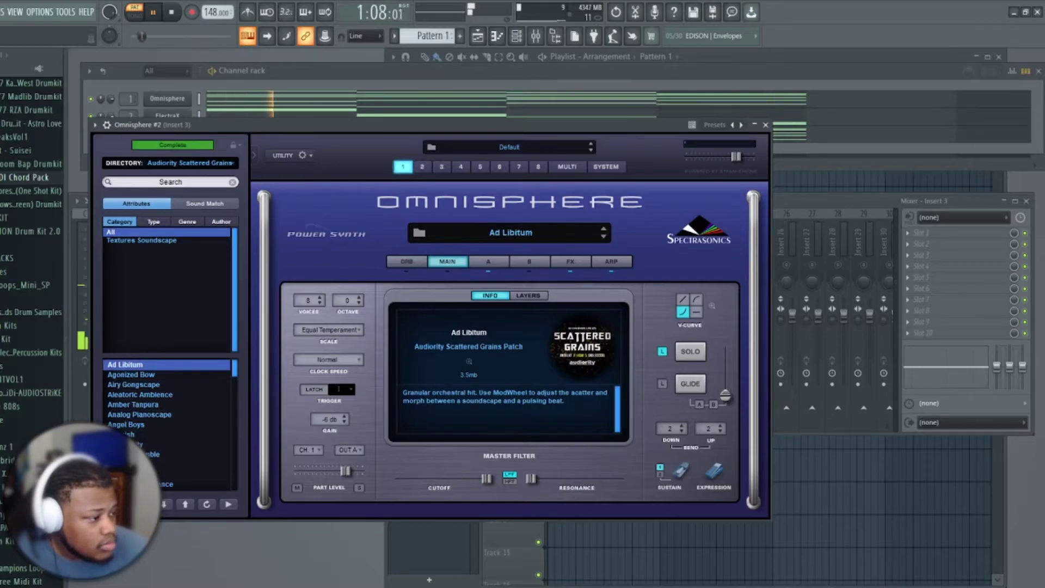
Step: Load the Pulsing patch from the Time+Space Dark Ambience directory's ARP + BPM category and play the pattern with it
{"action": "left_click", "coordinate": [191, 163]}
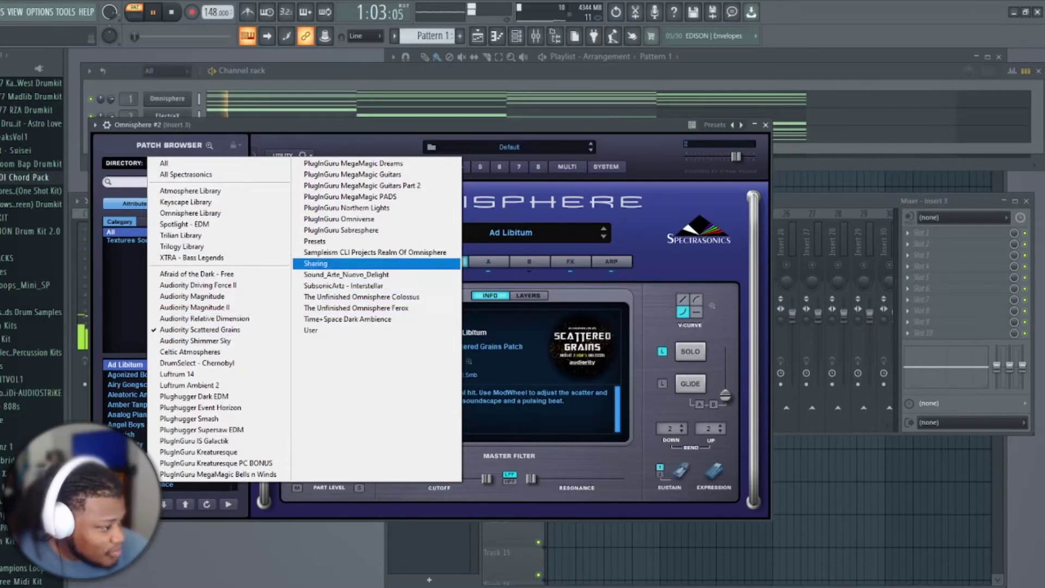
{"action": "left_click", "coordinate": [348, 319]}
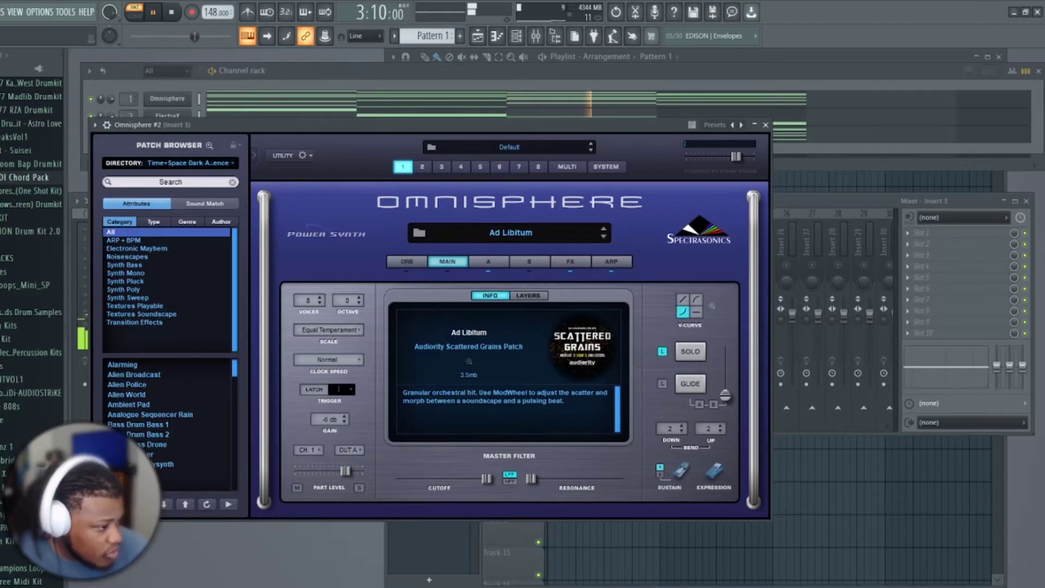
{"action": "left_click", "coordinate": [123, 240]}
{"action": "left_click", "coordinate": [119, 365]}
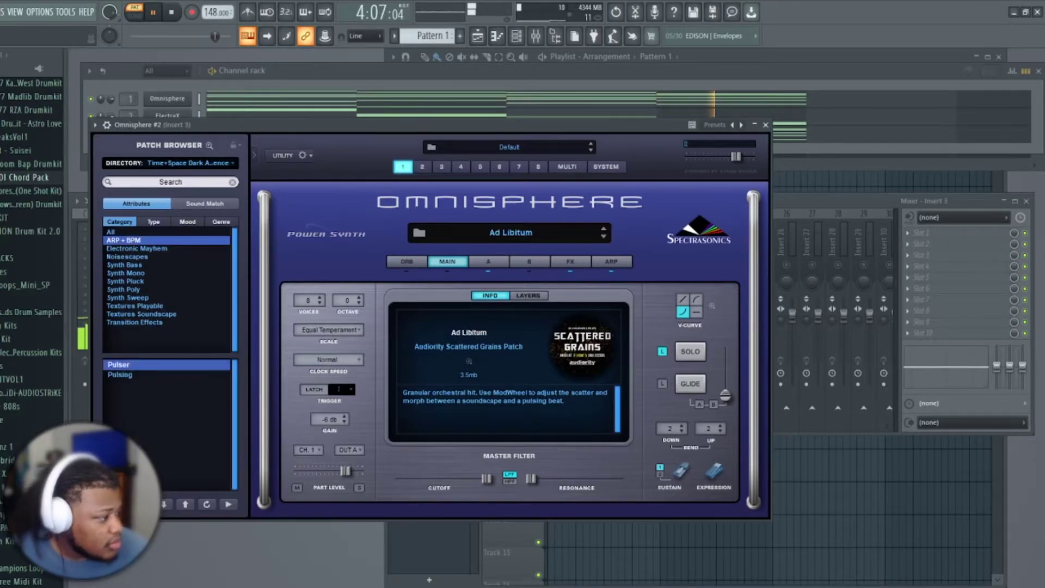
{"action": "left_click", "coordinate": [120, 376]}
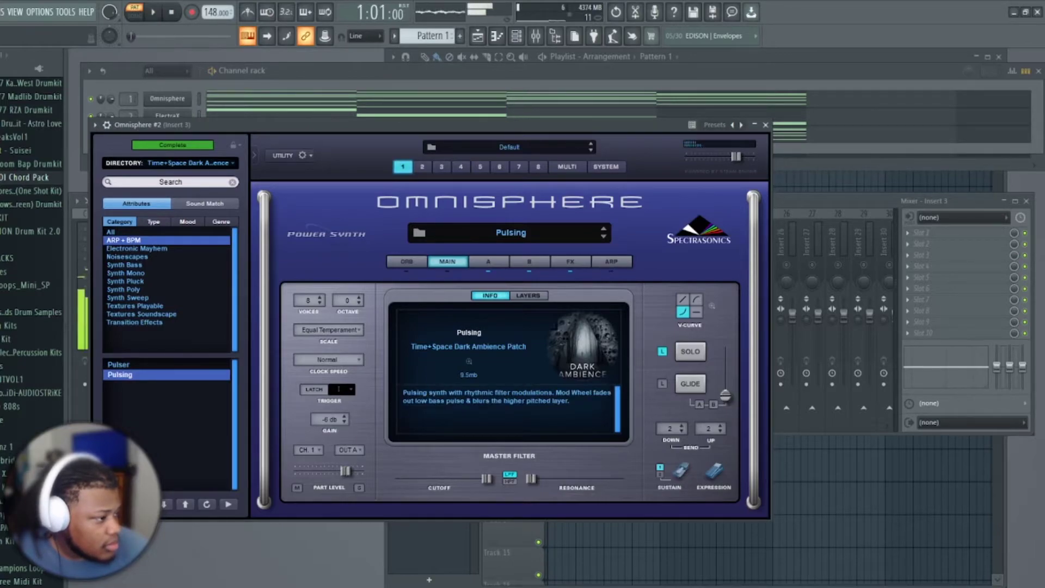
{"action": "key", "text": "space"}
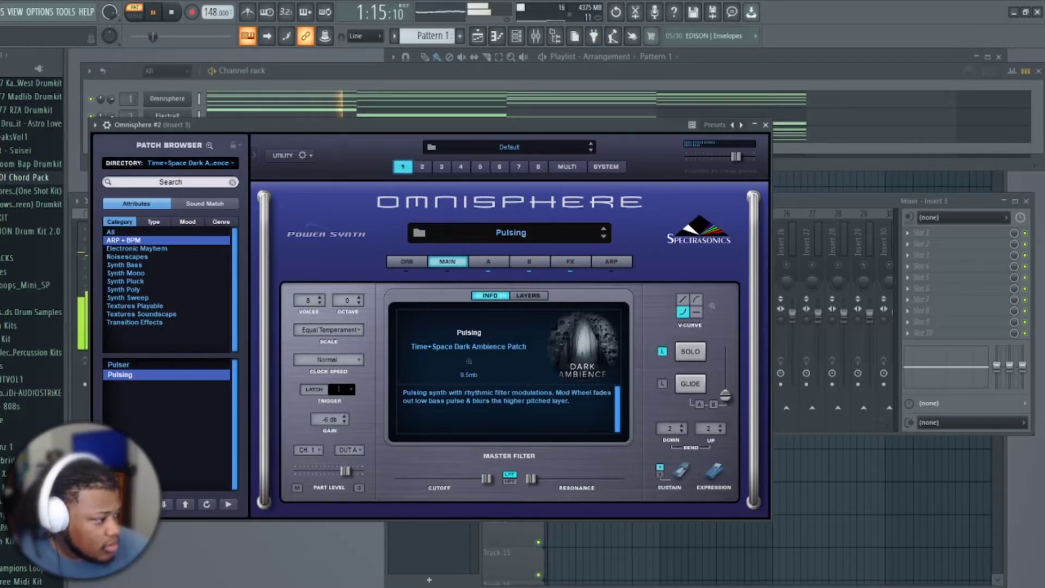
Step: Audition the Answer the Dark Pattern and Bashing Punks in Rotterdam patches from All Spectrasonics' ARP + Rhythm category
{"action": "left_click", "coordinate": [193, 162]}
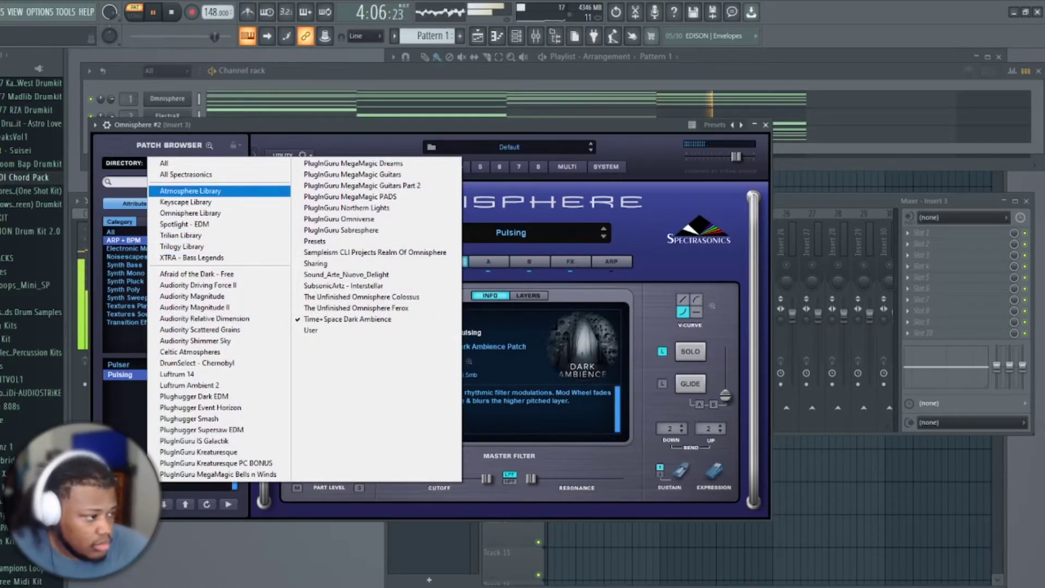
{"action": "left_click", "coordinate": [185, 175]}
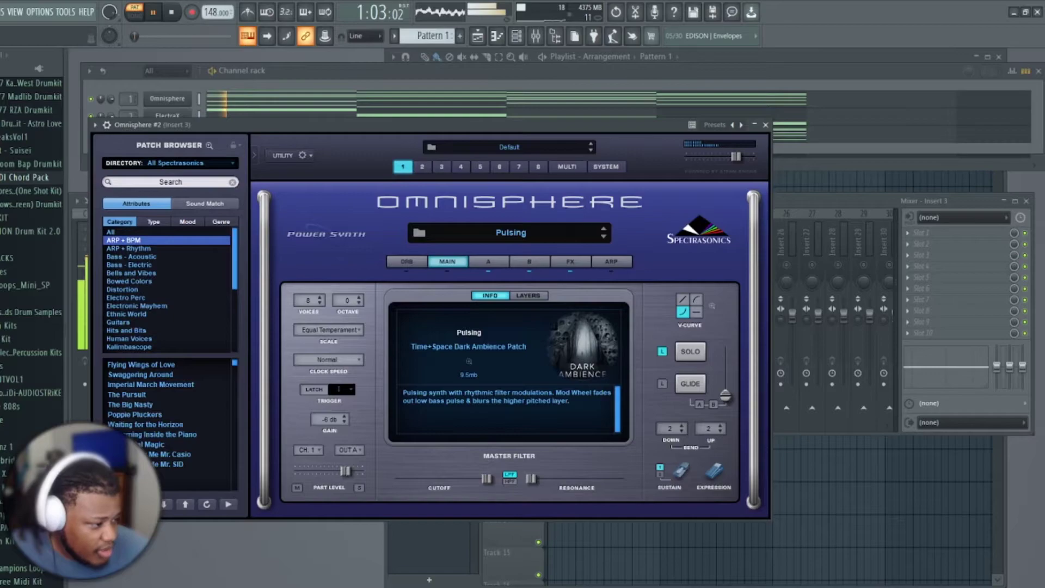
{"action": "left_click", "coordinate": [129, 248]}
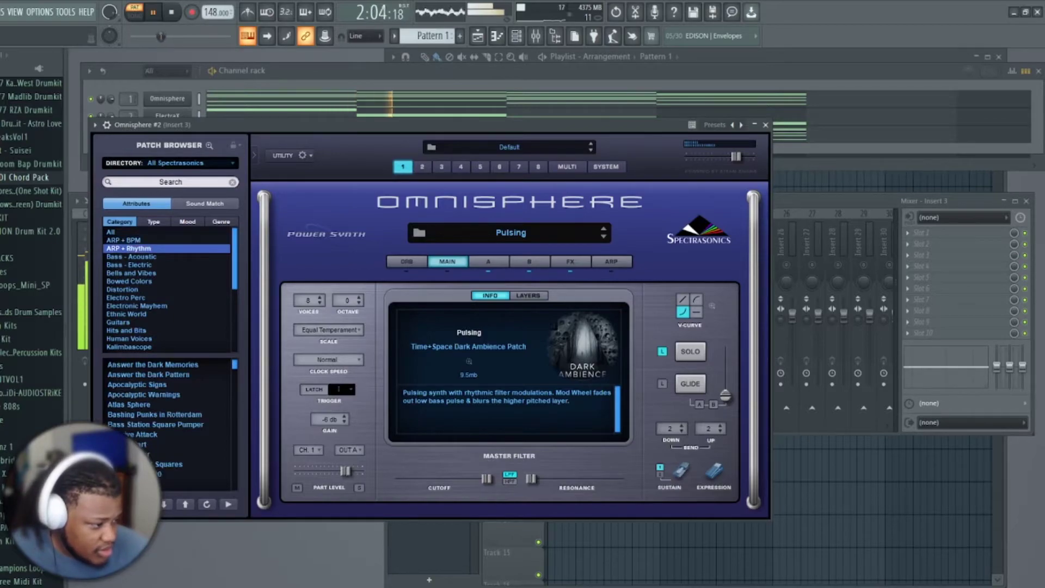
{"action": "left_click", "coordinate": [149, 374]}
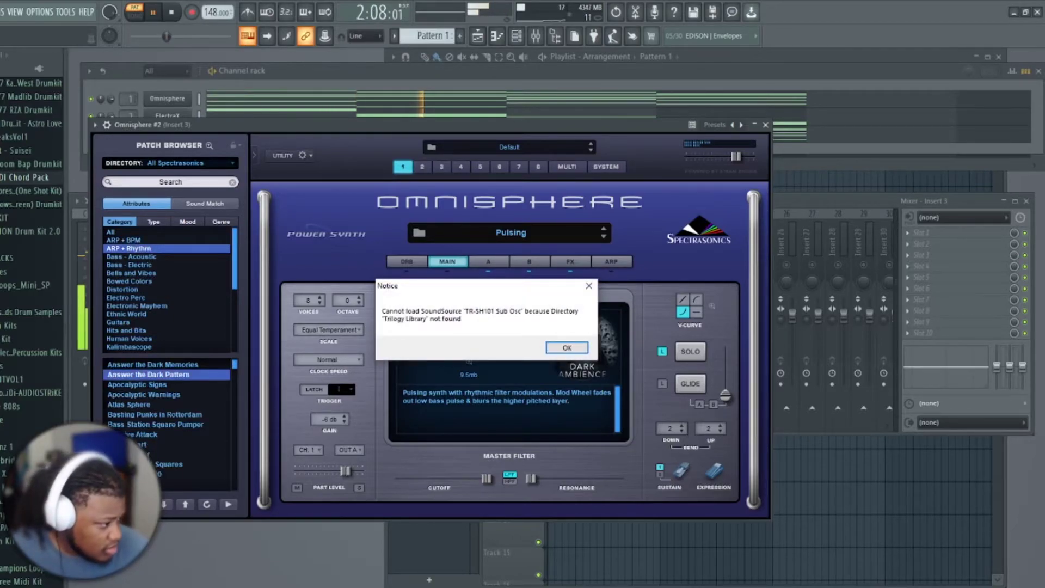
{"action": "left_click", "coordinate": [567, 348]}
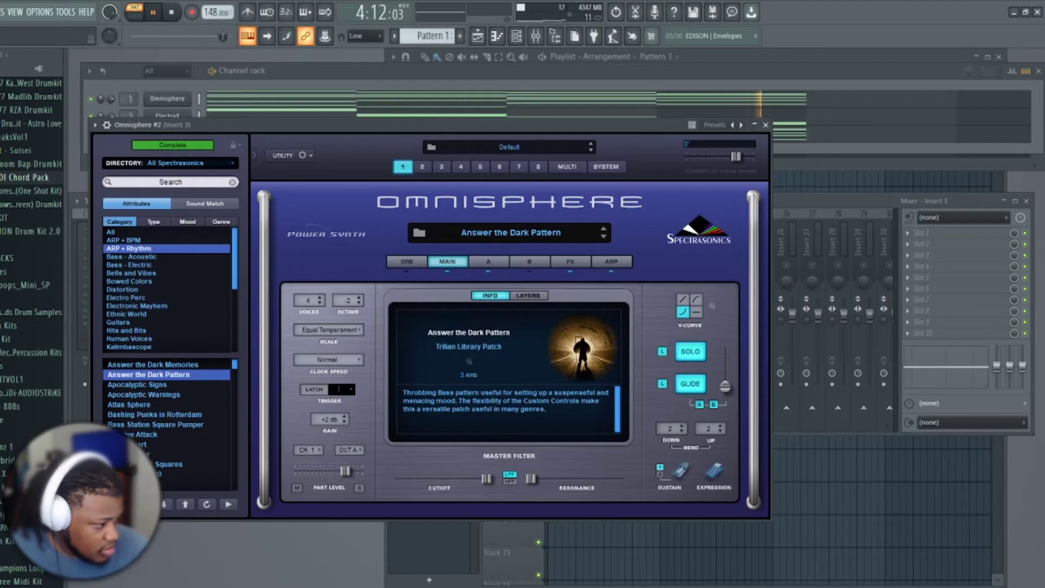
{"action": "left_click", "coordinate": [154, 415]}
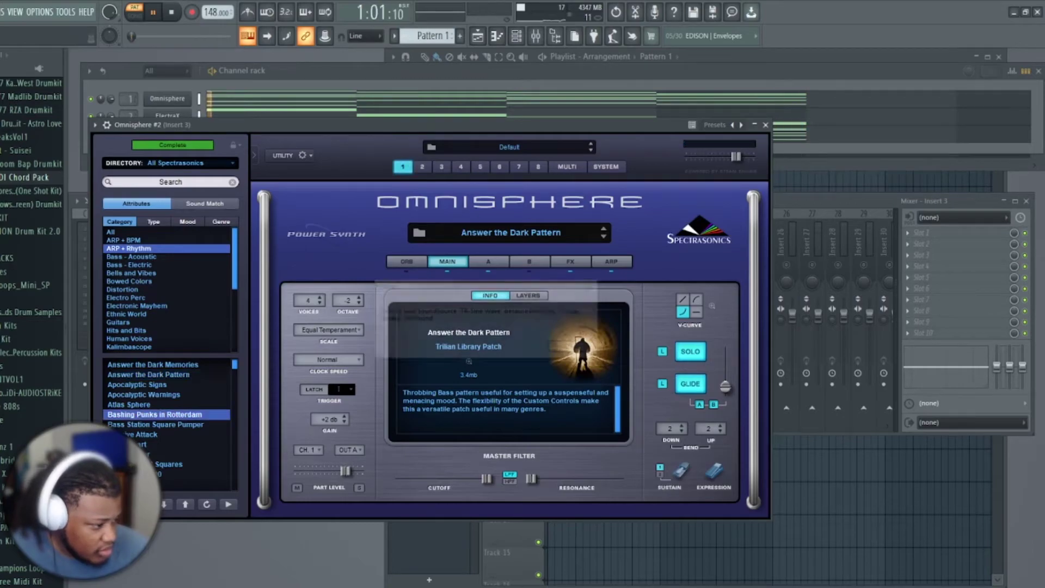
{"action": "key", "text": "Return"}
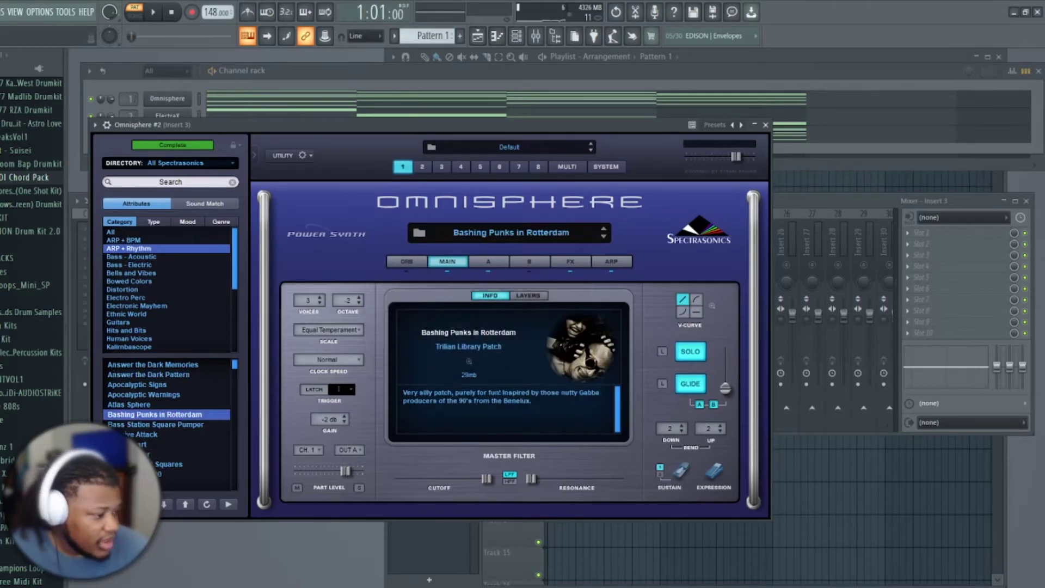
Step: Switch the patch browser to the Omnisphere Library's ARP + BPM category and play the pattern with The Pursuit
{"action": "left_click", "coordinate": [191, 163]}
{"action": "left_click", "coordinate": [190, 163]}
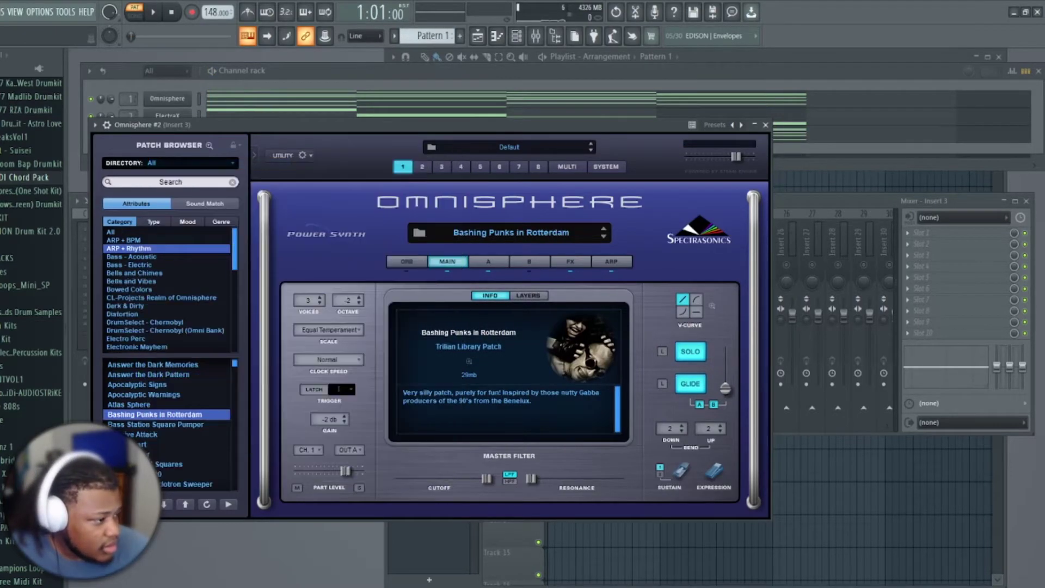
{"action": "left_click", "coordinate": [191, 164]}
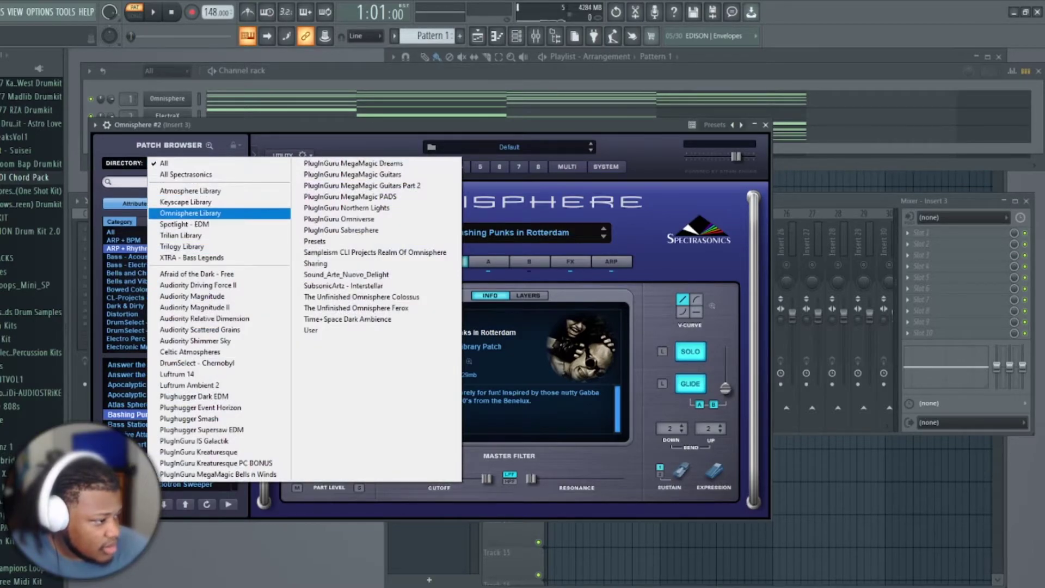
{"action": "left_click", "coordinate": [191, 213]}
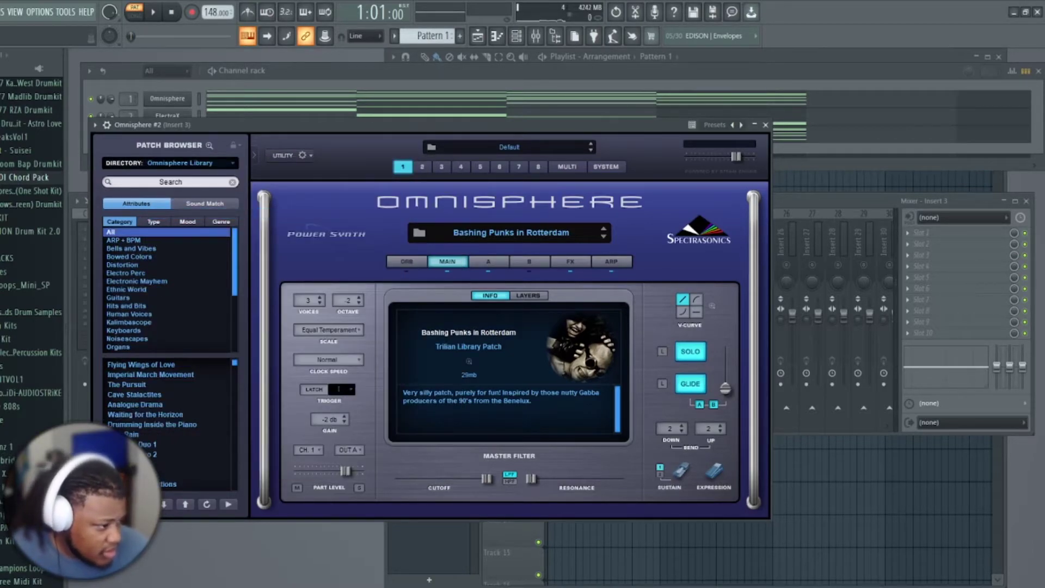
{"action": "left_click", "coordinate": [124, 240]}
{"action": "left_click", "coordinate": [126, 385]}
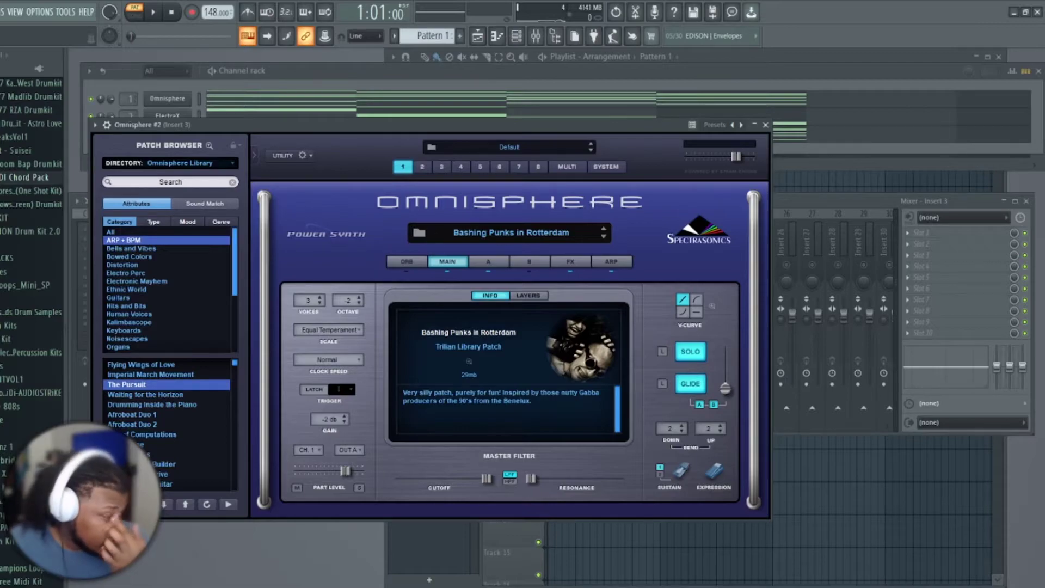
{"action": "key", "text": "space"}
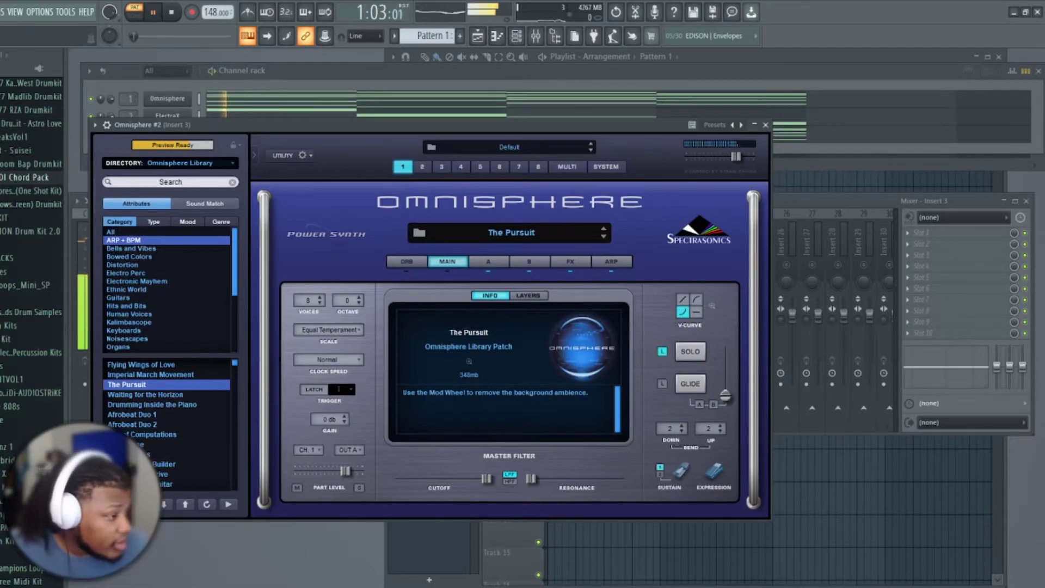
Step: Step through the following ARP + BPM patches to Age of Computations and close the second Omnisphere's window
{"action": "key", "text": "Down"}
{"action": "key", "text": "Down"}
{"action": "key", "text": "Down"}
{"action": "key", "text": "Down"}
{"action": "key", "text": "Down"}
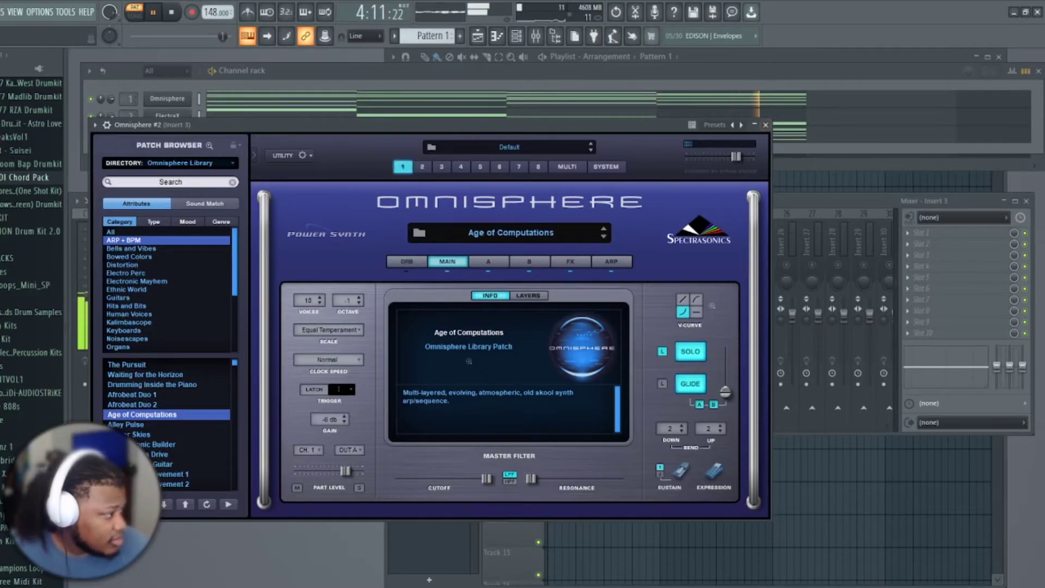
{"action": "left_click", "coordinate": [766, 125]}
Step: Transpose all of the second Omnisphere's notes up one octave in the piano roll and play the pattern
{"action": "left_click", "coordinate": [754, 137]}
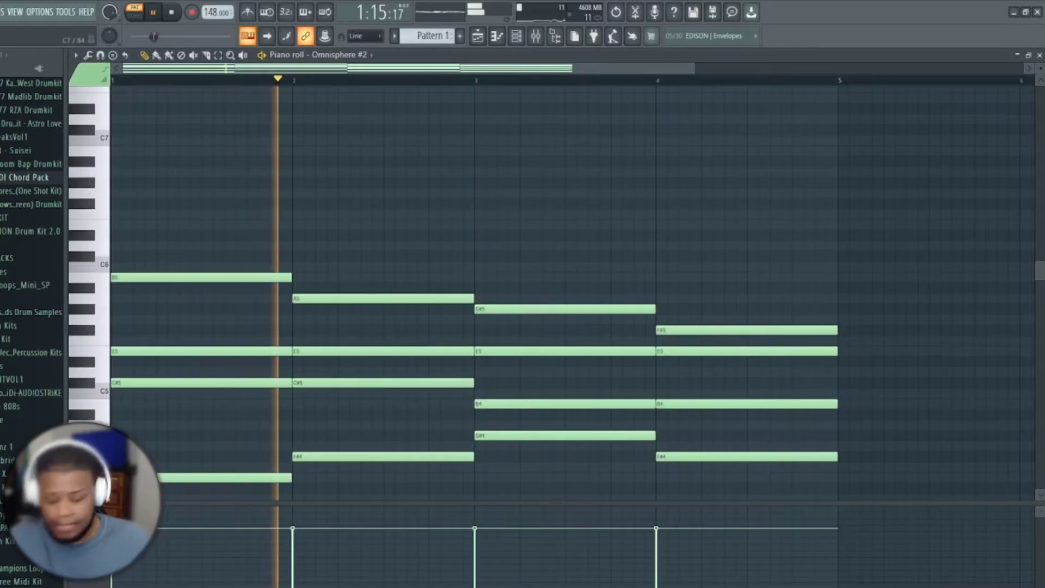
{"action": "key", "text": "space"}
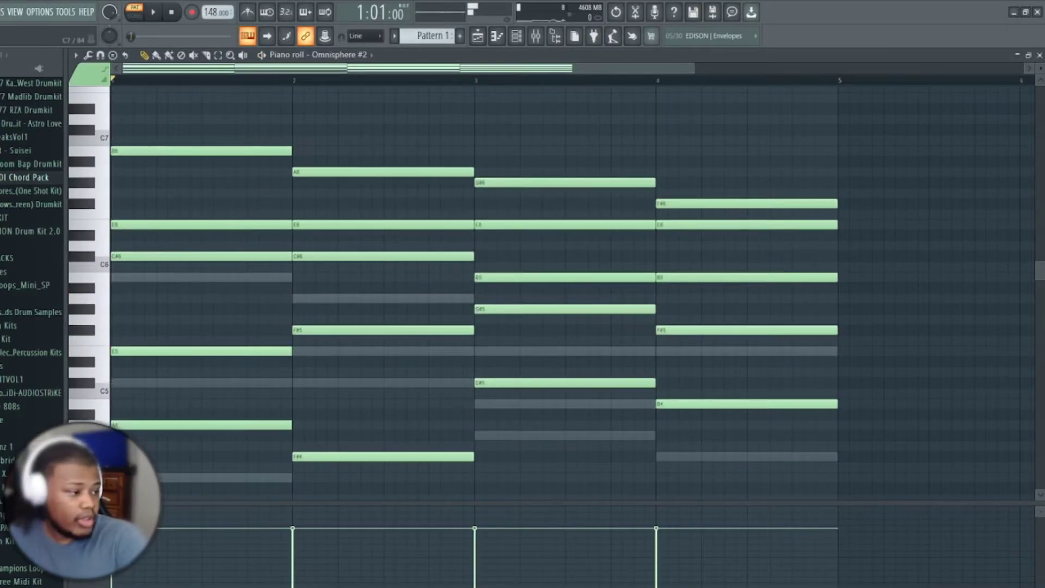
{"action": "key", "text": "space"}
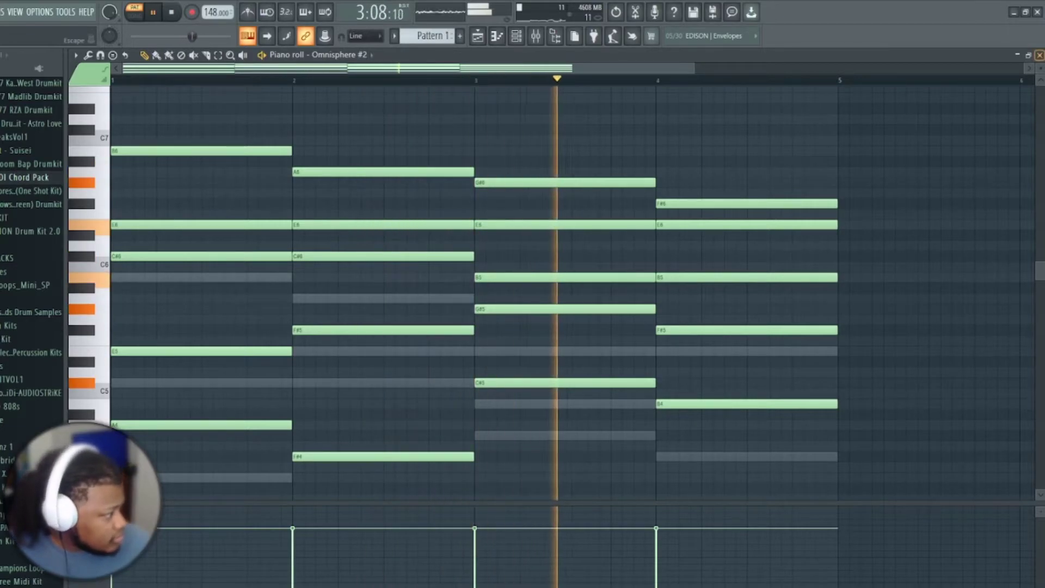
{"action": "left_click", "coordinate": [1040, 55]}
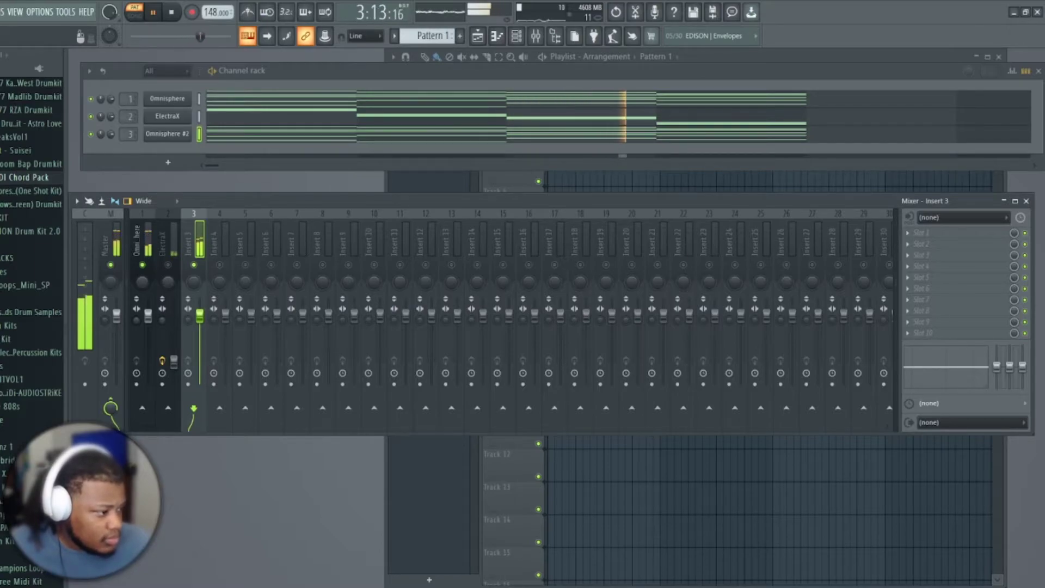
Step: Add ValhallaVintageVerb to the first effect slot of mixer track 3 and lower the ElectraX track's fader slightly
{"action": "left_click", "coordinate": [908, 233]}
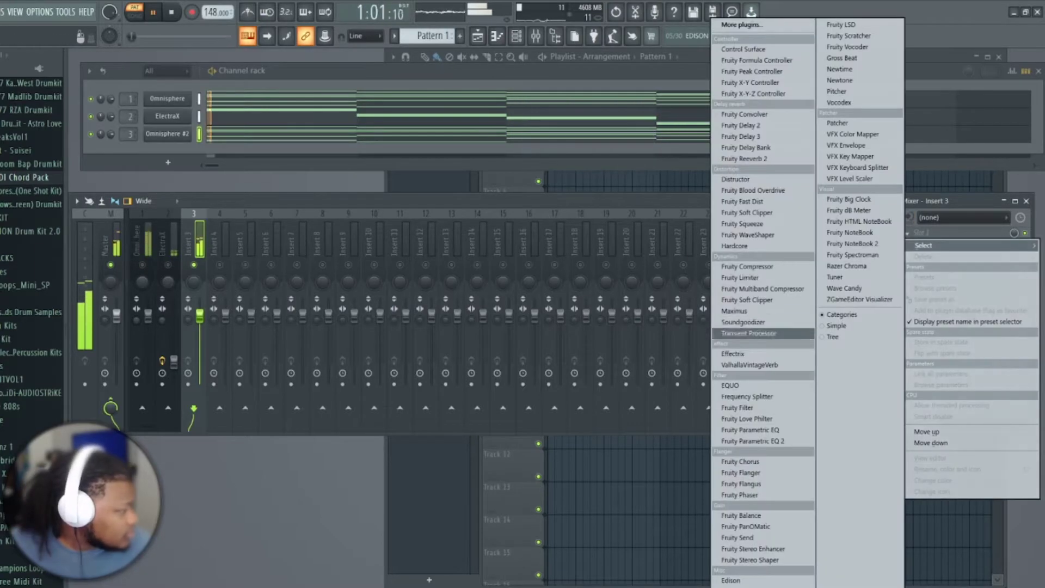
{"action": "left_click", "coordinate": [762, 366]}
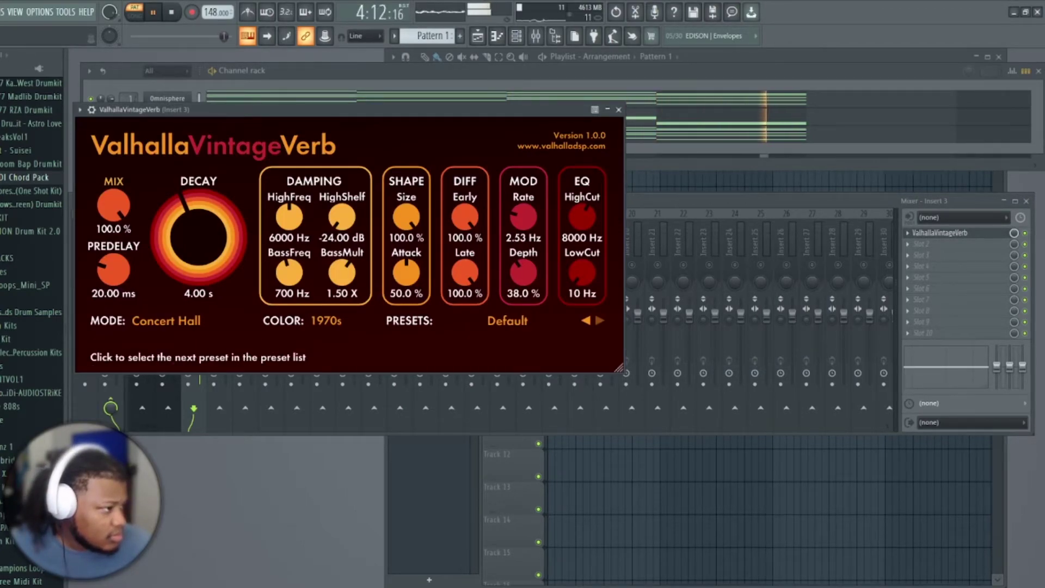
{"action": "left_click", "coordinate": [618, 109]}
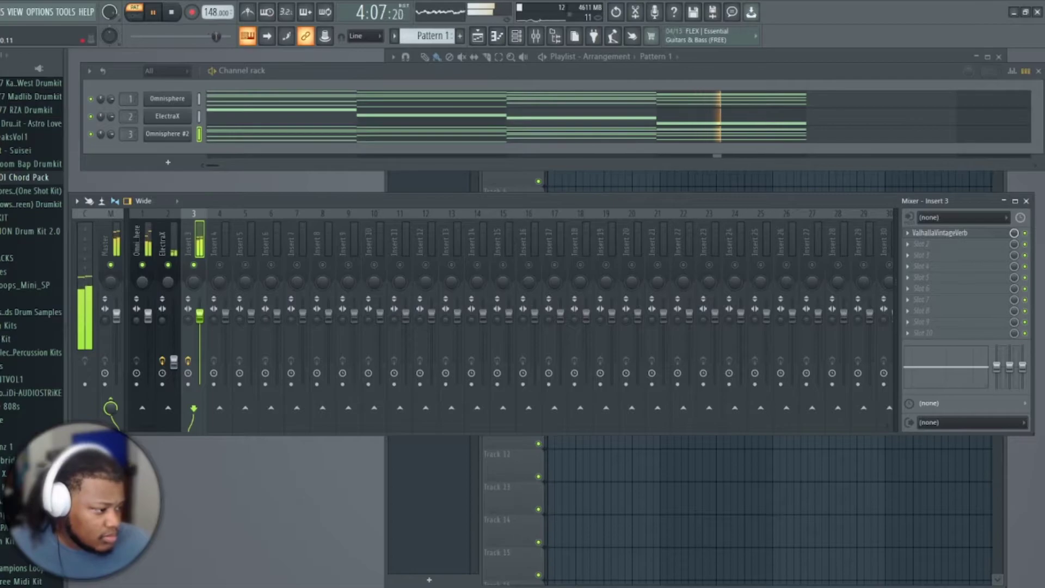
{"action": "left_click_drag", "start_coordinate": [173, 362], "coordinate": [173, 372]}
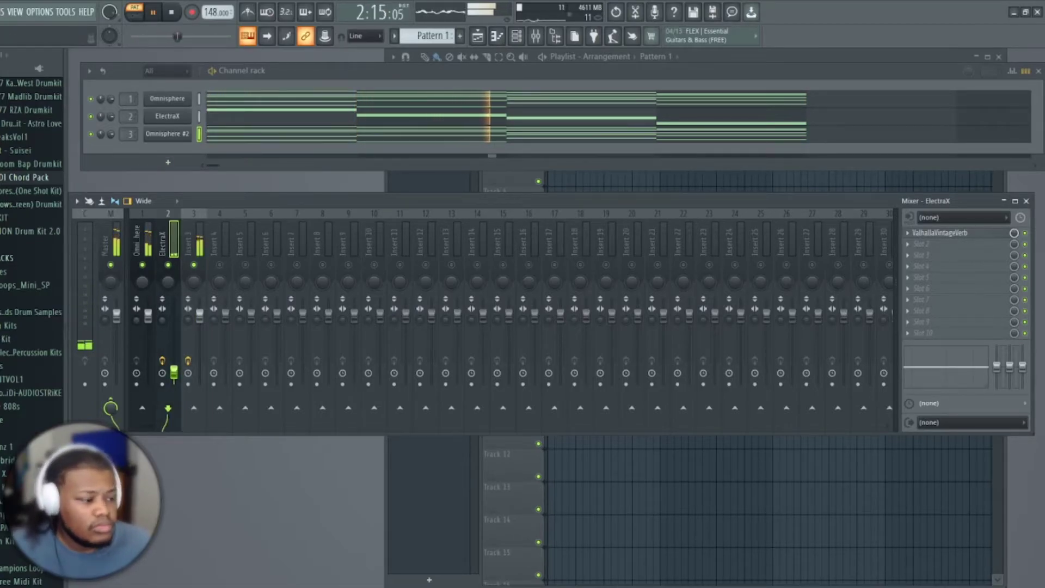
{"action": "scroll", "coordinate": [31, 239], "scroll_direction": "up", "scroll_amount": 12}
{"action": "scroll", "coordinate": [32, 231], "scroll_direction": "down", "scroll_amount": 10}
{"action": "scroll", "coordinate": [33, 231], "scroll_direction": "down", "scroll_amount": 8}
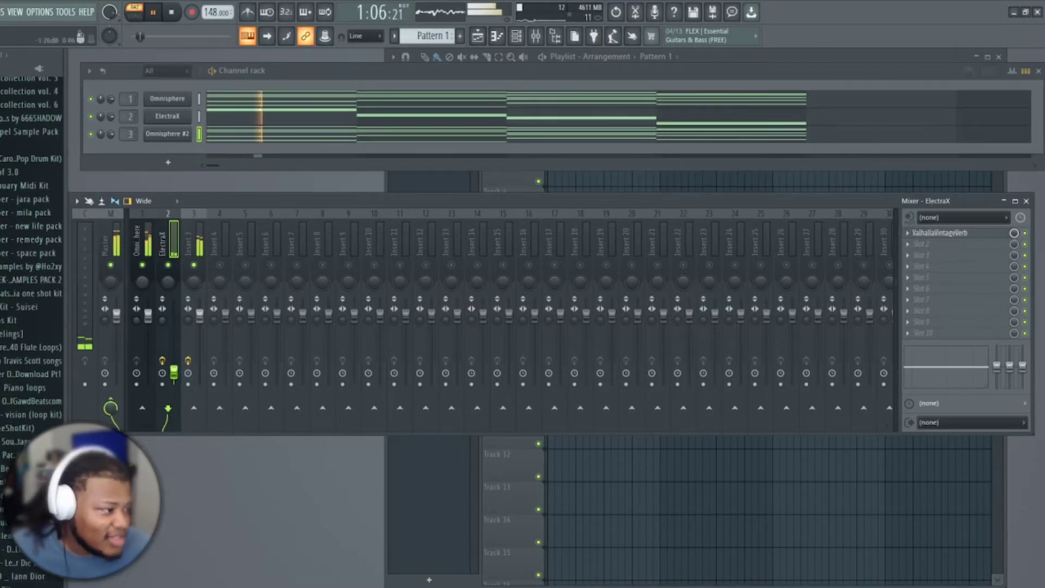
Step: Solo the Omnisphere mixer track and cut its lows with Fruity Parametric EQ 2, using the 20Hz + 18kHz cut preset with a raised high-pass
{"action": "right_click", "coordinate": [142, 265]}
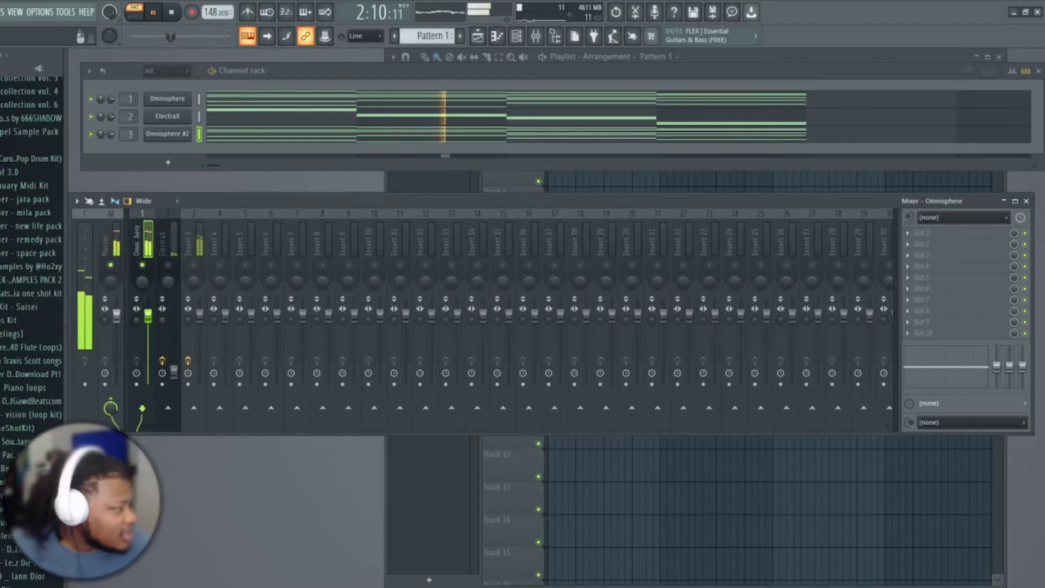
{"action": "left_click", "coordinate": [922, 232]}
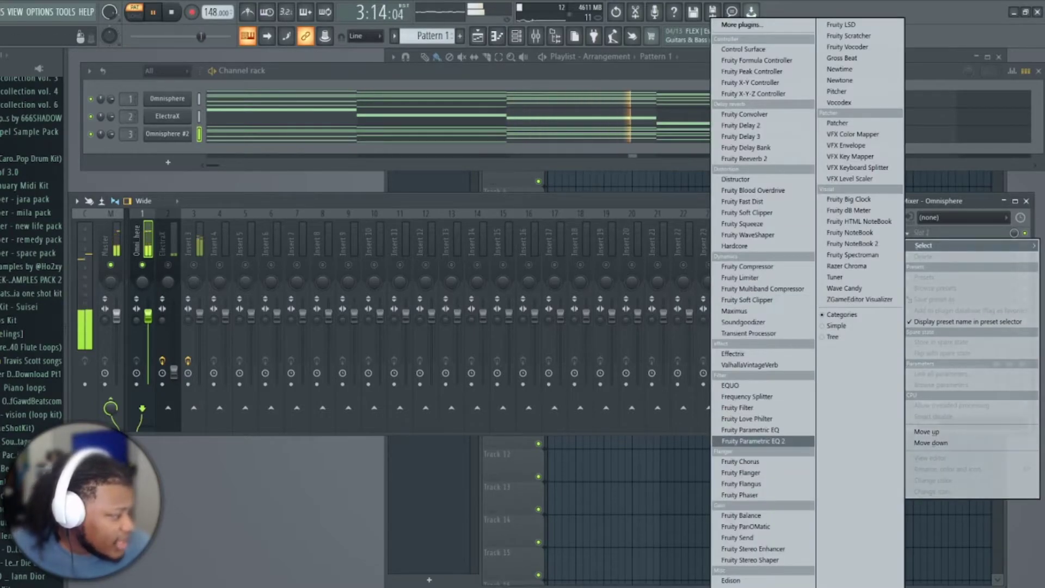
{"action": "left_click", "coordinate": [754, 441]}
{"action": "left_click", "coordinate": [506, 170]}
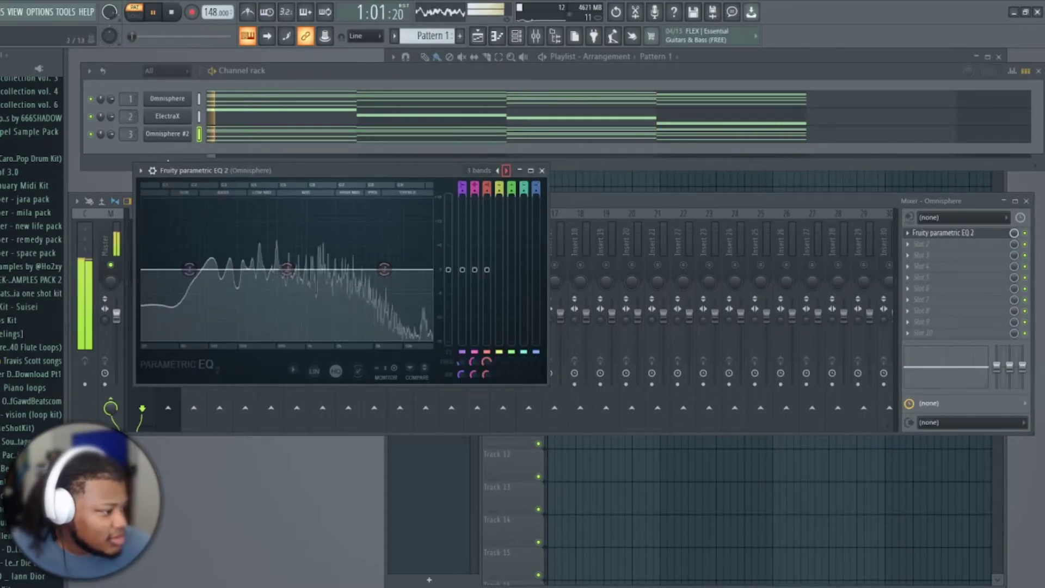
{"action": "left_click_drag", "start_coordinate": [155, 269], "coordinate": [236, 270]}
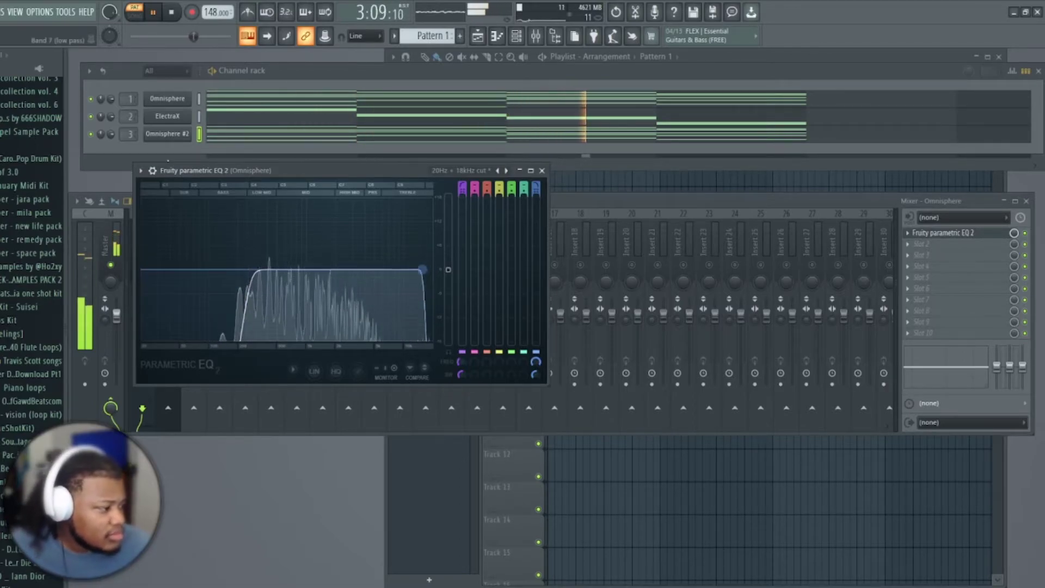
{"action": "left_click", "coordinate": [542, 170]}
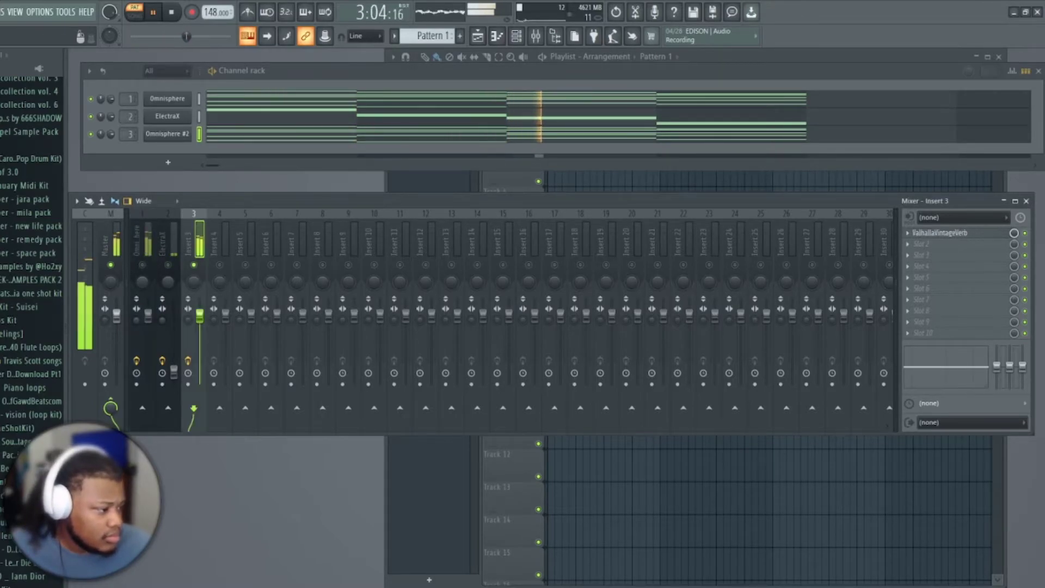
Step: Cut mixer track 3's lows with Fruity Parametric EQ 2's 20Hz + 18kHz cut preset, lower the track's fader, and unsolo it
{"action": "left_click", "coordinate": [907, 245]}
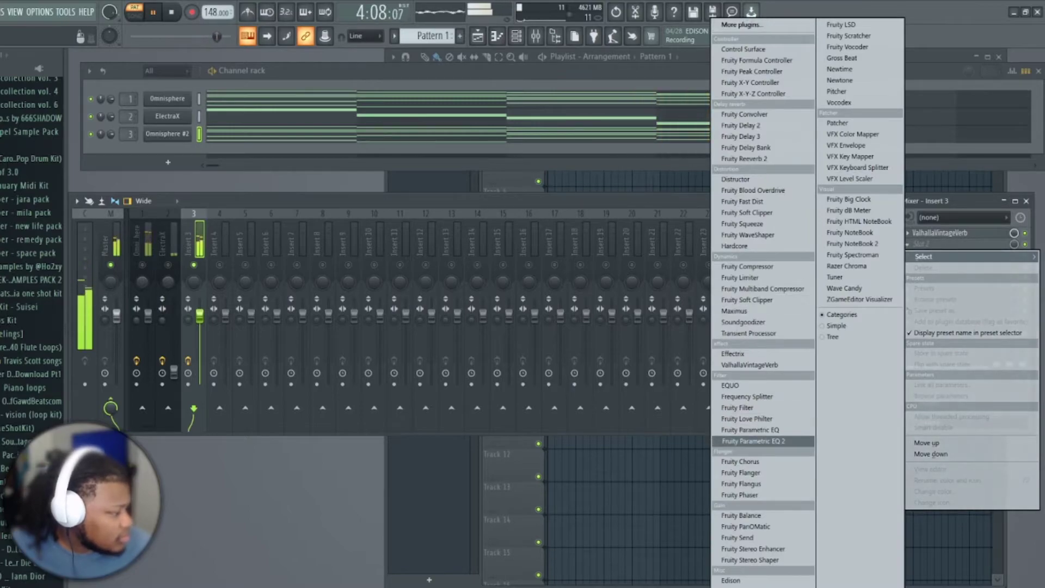
{"action": "left_click", "coordinate": [753, 441]}
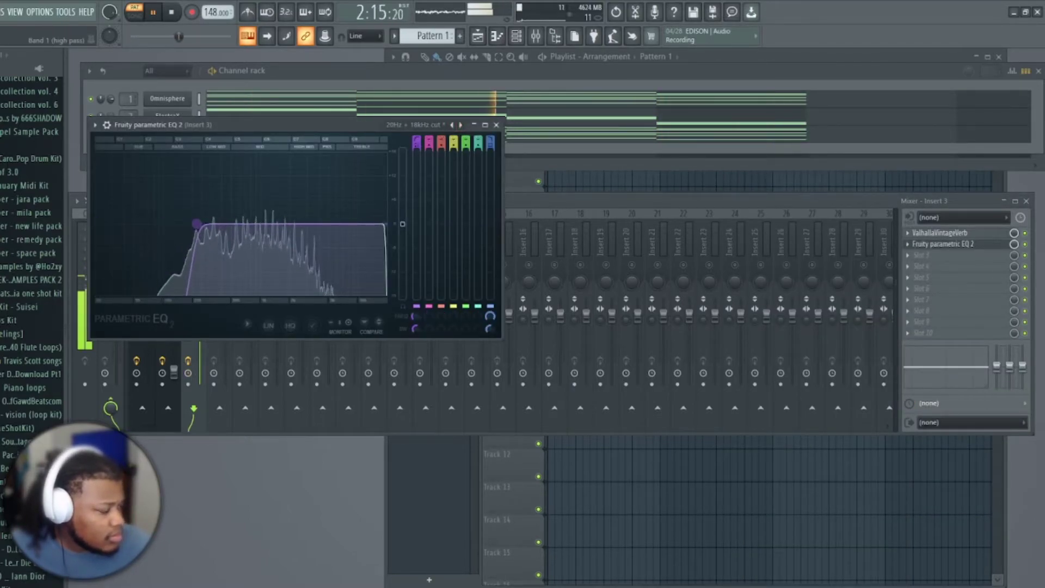
{"action": "left_click_drag", "start_coordinate": [384, 224], "coordinate": [279, 223]}
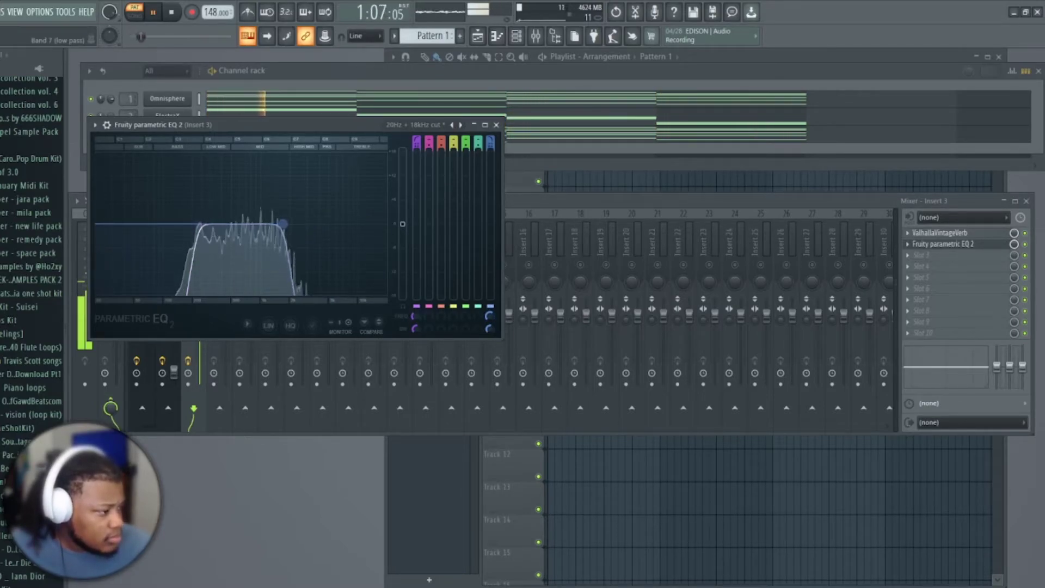
{"action": "left_click_drag", "start_coordinate": [286, 223], "coordinate": [365, 224]}
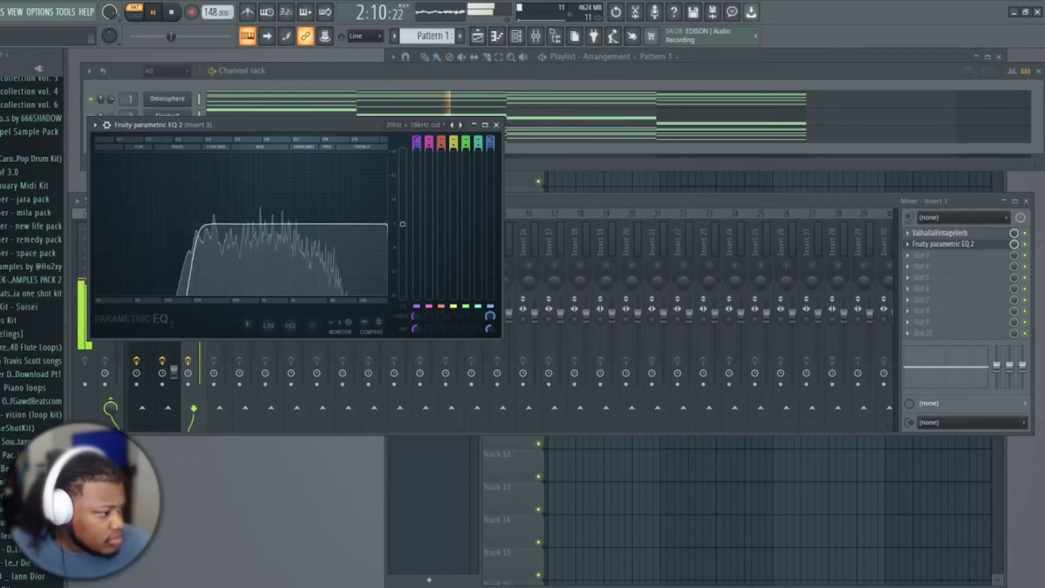
{"action": "left_click", "coordinate": [496, 126]}
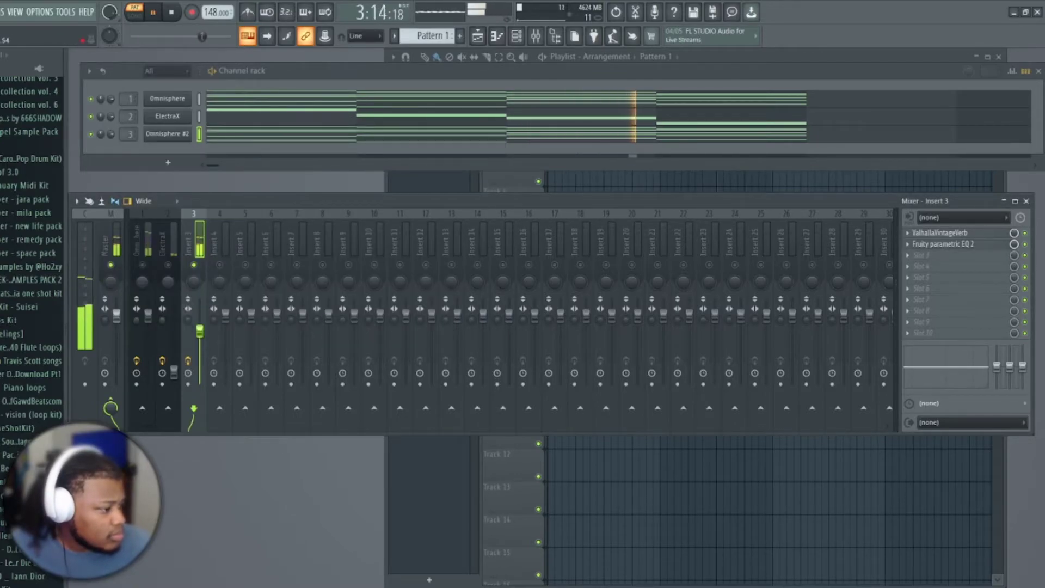
{"action": "right_click", "coordinate": [194, 265]}
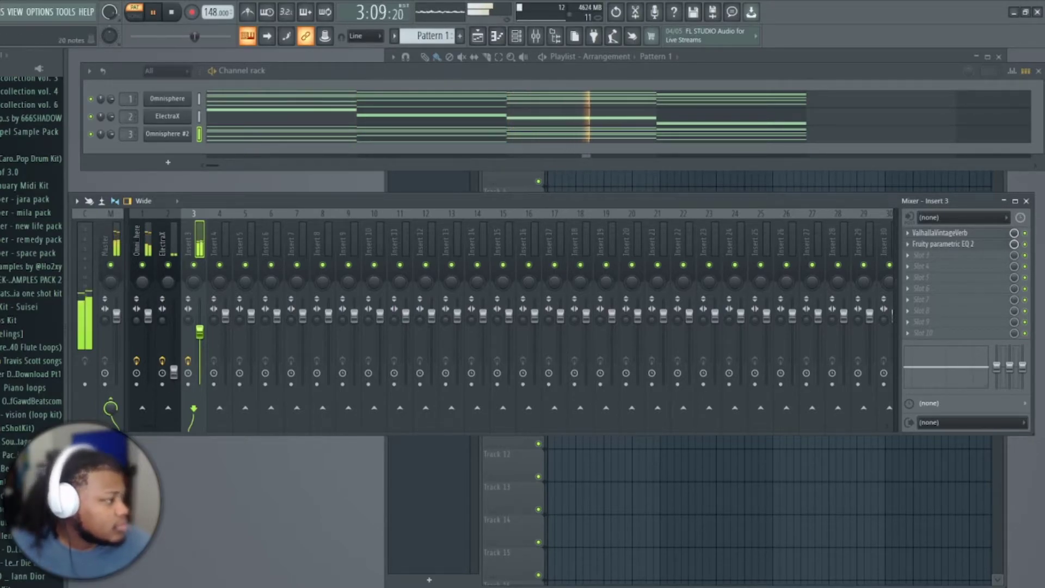
Step: Add Closed Hi Hat X from the Ultimate Producer Kit as a new channel and fill every second step of its pattern
{"action": "scroll", "coordinate": [33, 333], "scroll_direction": "down", "scroll_amount": 15}
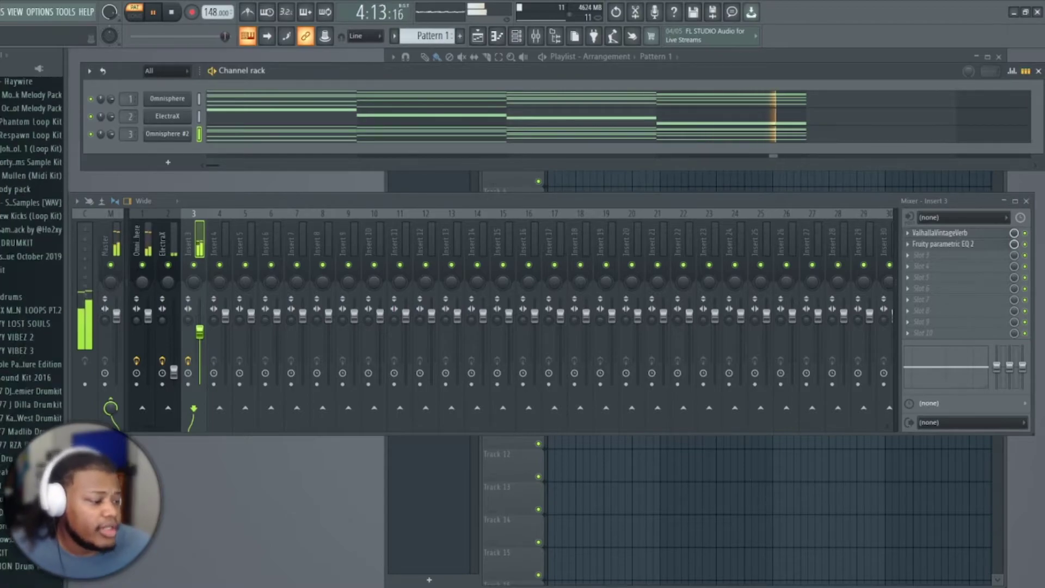
{"action": "scroll", "coordinate": [33, 360], "scroll_direction": "down", "scroll_amount": 10}
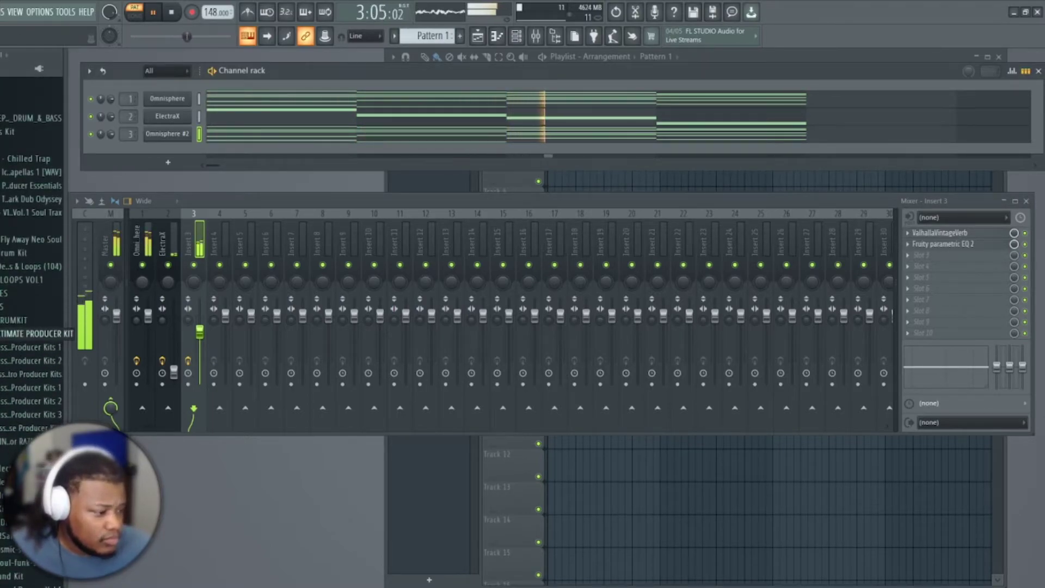
{"action": "scroll", "coordinate": [32, 245], "scroll_direction": "down", "scroll_amount": 3}
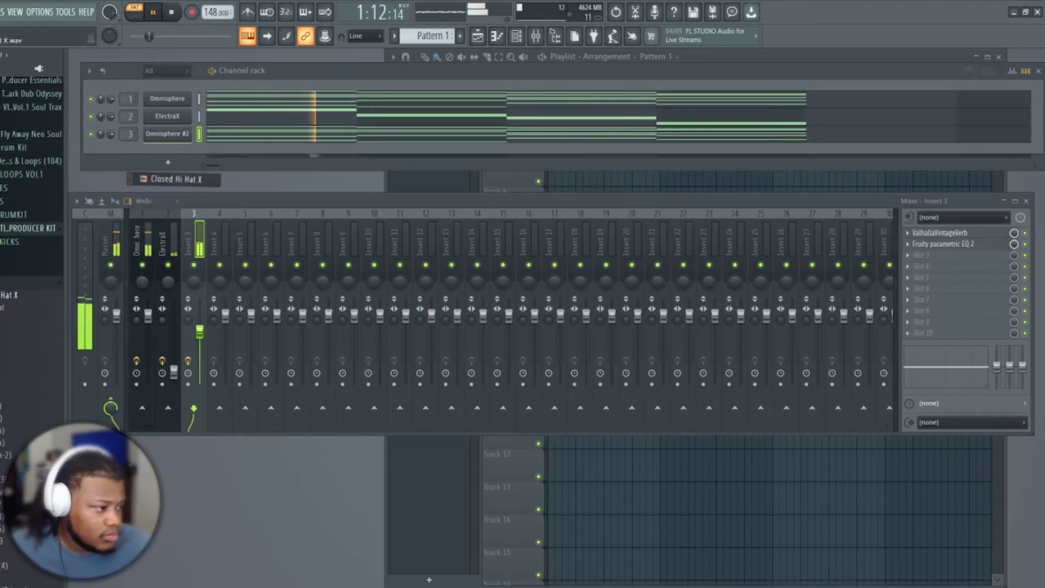
{"action": "left_click_drag", "start_coordinate": [173, 179], "coordinate": [168, 163]}
{"action": "right_click", "coordinate": [167, 152]}
{"action": "left_click", "coordinate": [336, 189]}
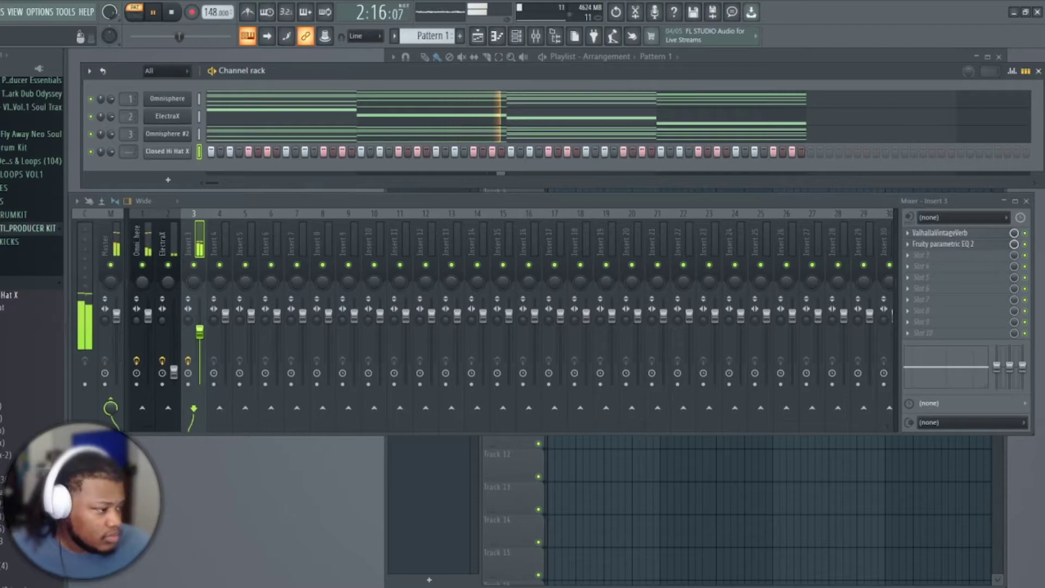
Step: Find The 808s kit in the sample folders and add its 808 [beast] sample as a new channel
{"action": "left_click", "coordinate": [22, 282]}
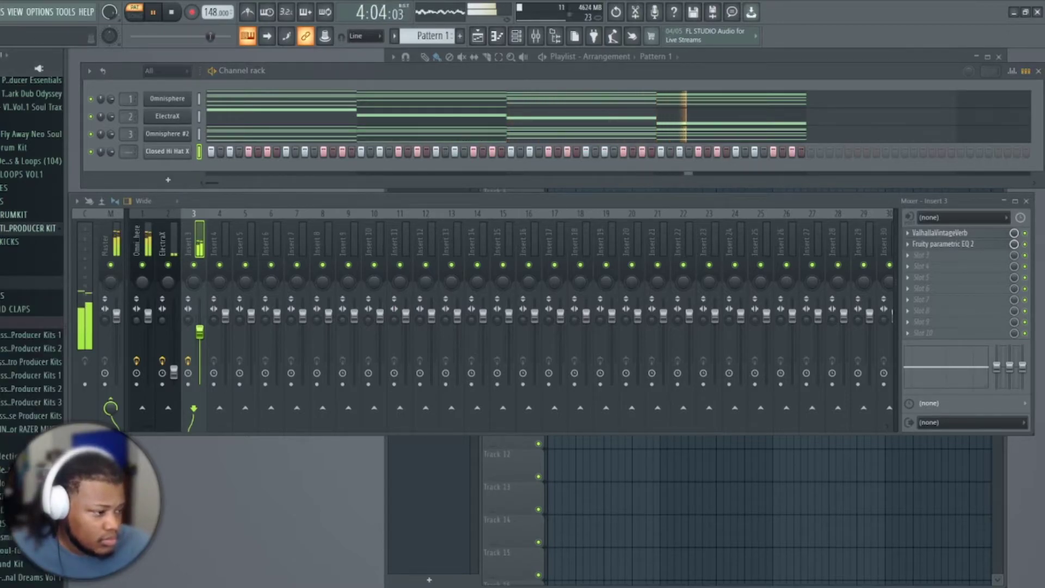
{"action": "scroll", "coordinate": [33, 272], "scroll_direction": "up", "scroll_amount": 20}
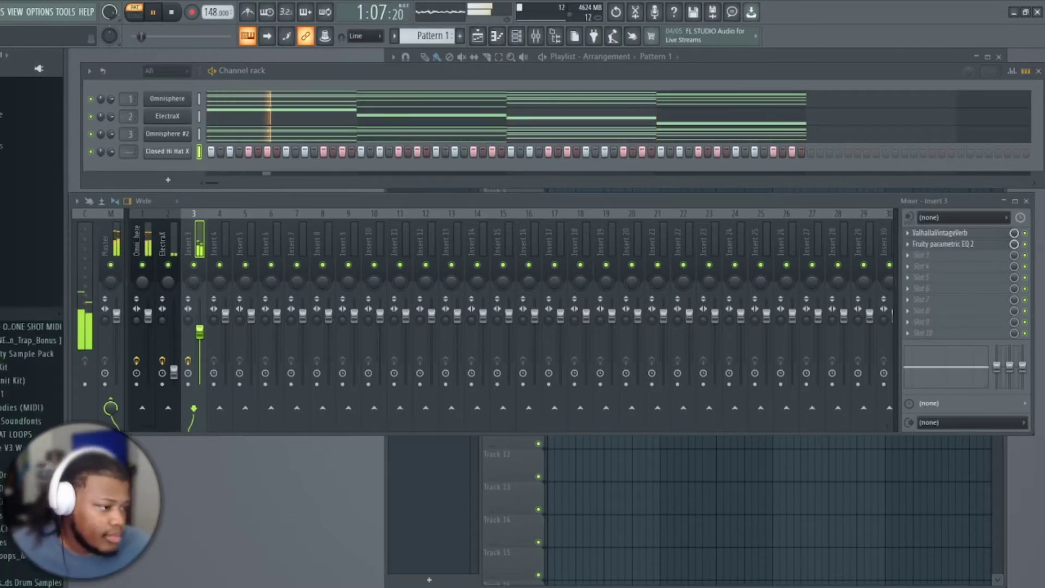
{"action": "scroll", "coordinate": [31, 327], "scroll_direction": "down", "scroll_amount": 5}
{"action": "scroll", "coordinate": [31, 327], "scroll_direction": "down", "scroll_amount": 2}
{"action": "scroll", "coordinate": [31, 327], "scroll_direction": "down", "scroll_amount": 10}
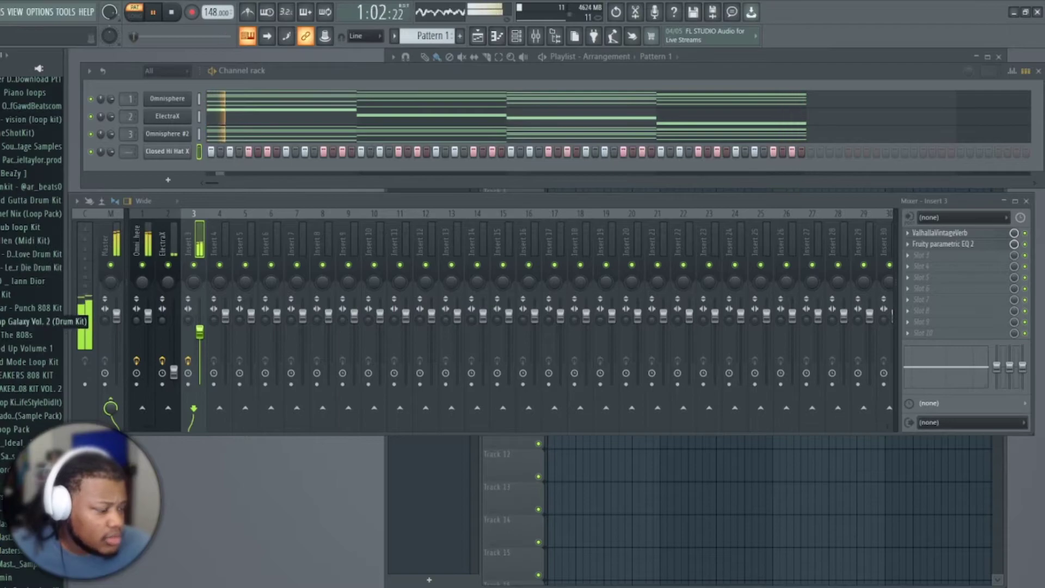
{"action": "scroll", "coordinate": [31, 327], "scroll_direction": "down", "scroll_amount": 3}
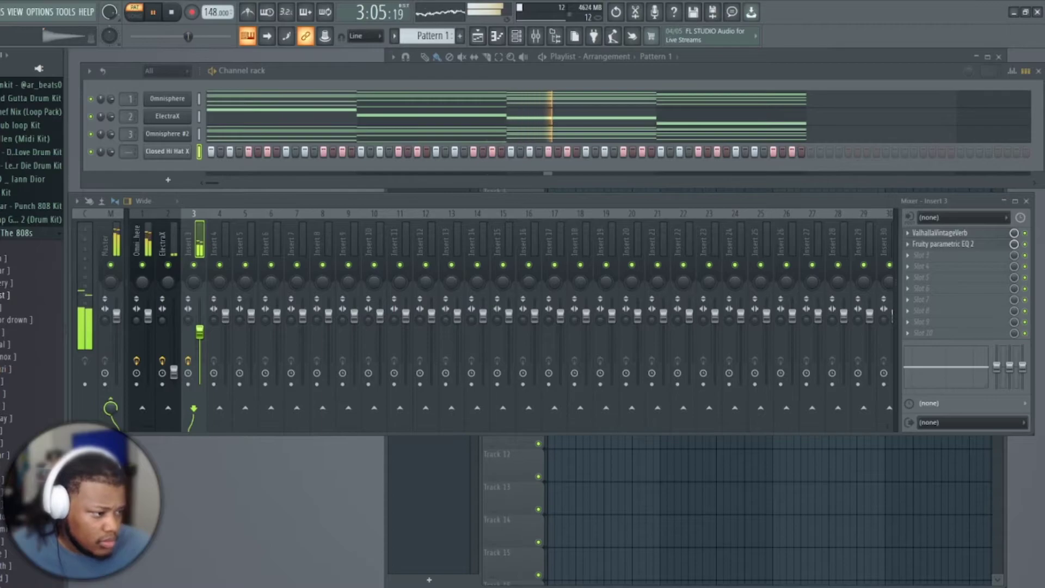
{"action": "left_click_drag", "start_coordinate": [127, 206], "coordinate": [166, 173]}
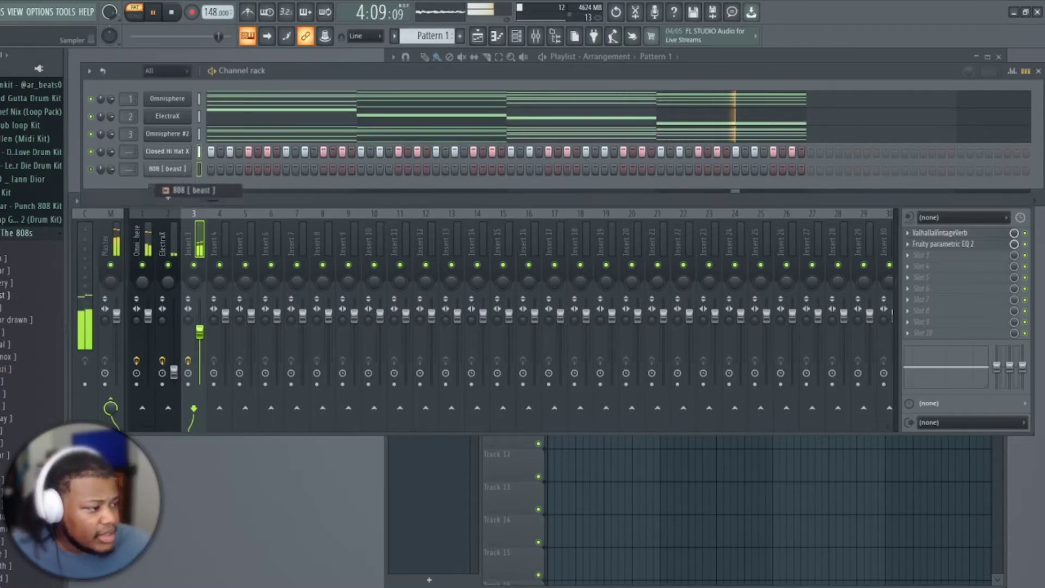
Step: Place short A3 notes at the start and on the fourth beat of bar 1 in 808 [beast]'s piano roll
{"action": "right_click", "coordinate": [169, 170]}
{"action": "left_click", "coordinate": [223, 169]}
{"action": "scroll", "coordinate": [474, 294], "scroll_direction": "down", "scroll_amount": 10}
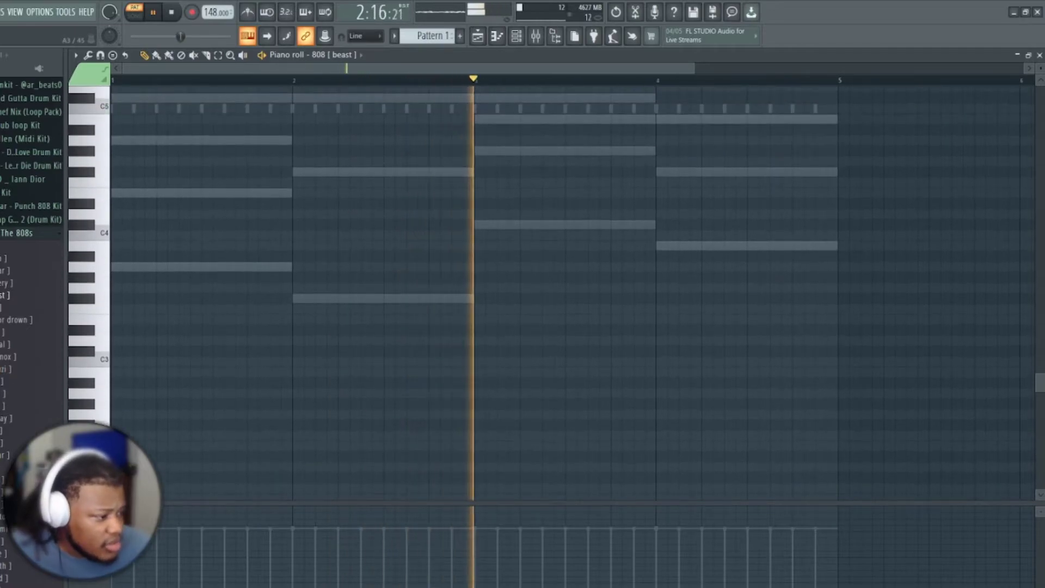
{"action": "left_click", "coordinate": [117, 266]}
{"action": "left_click_drag", "start_coordinate": [291, 267], "coordinate": [223, 267]}
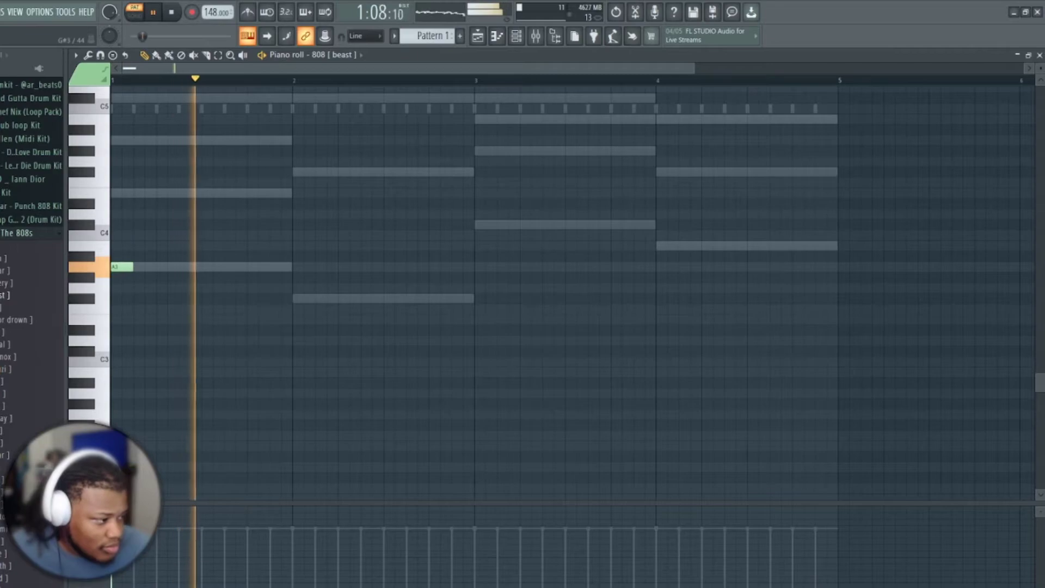
{"action": "left_click", "coordinate": [230, 267]}
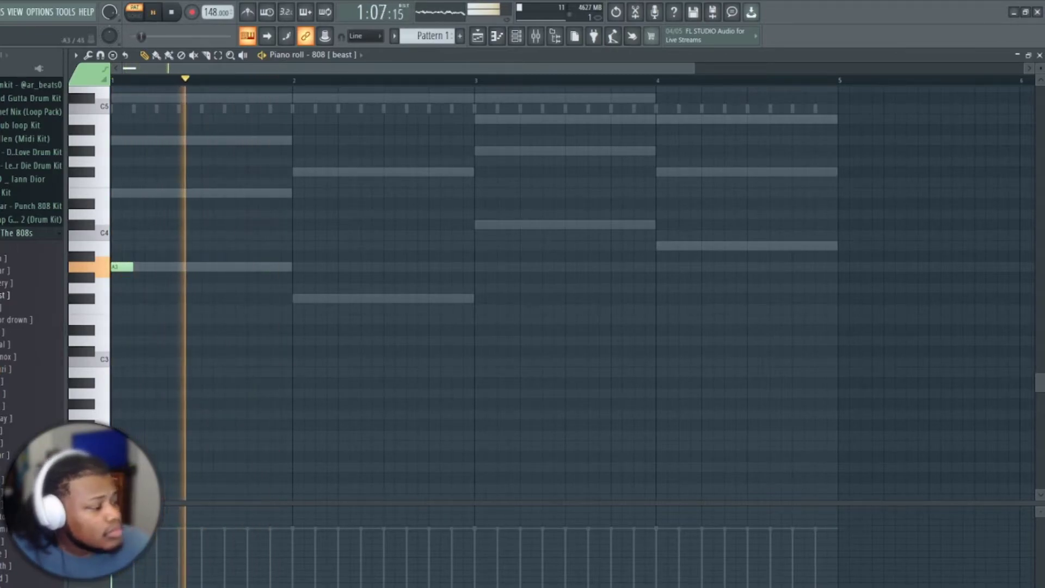
{"action": "key", "text": "n"}
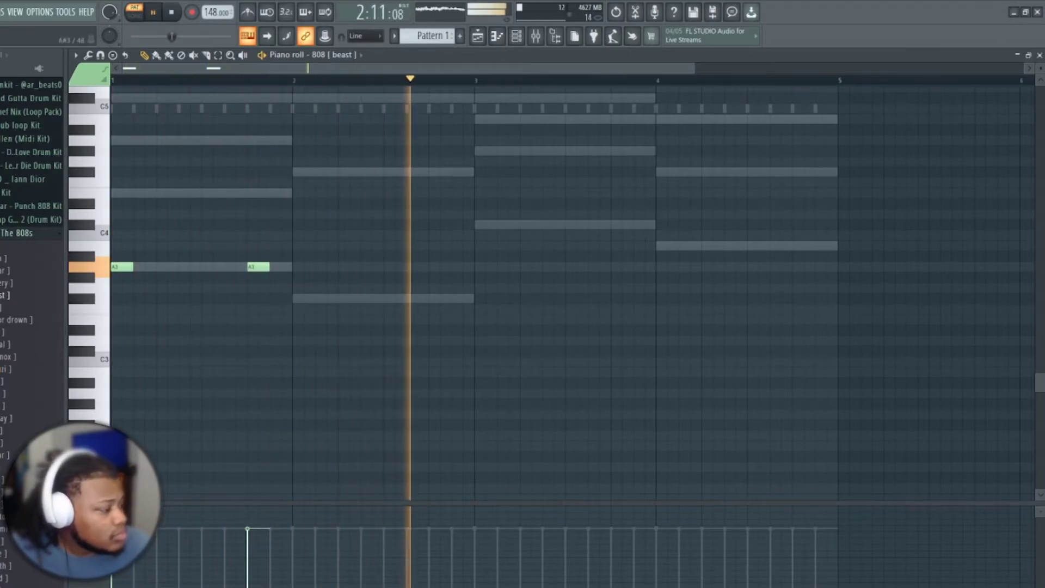
Step: Complete the 808 line with two C# notes in bar 3 and two B notes in bar 4, raising the notes to A5, C#6 and B5
{"action": "key", "text": "2"}
{"action": "key", "text": "2"}
{"action": "key", "text": "m"}
{"action": "key", "text": "m"}
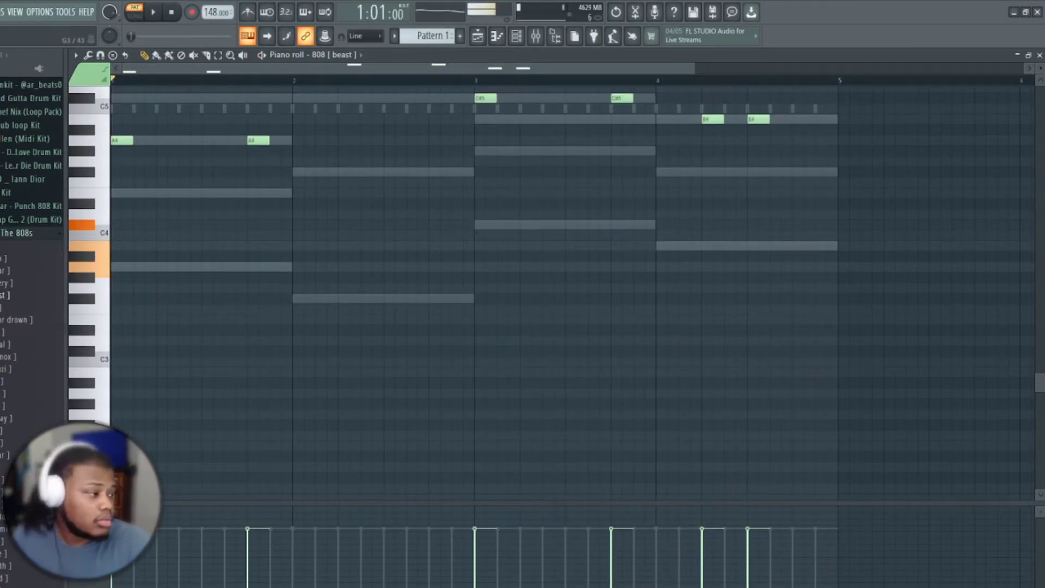
{"action": "key", "text": "space"}
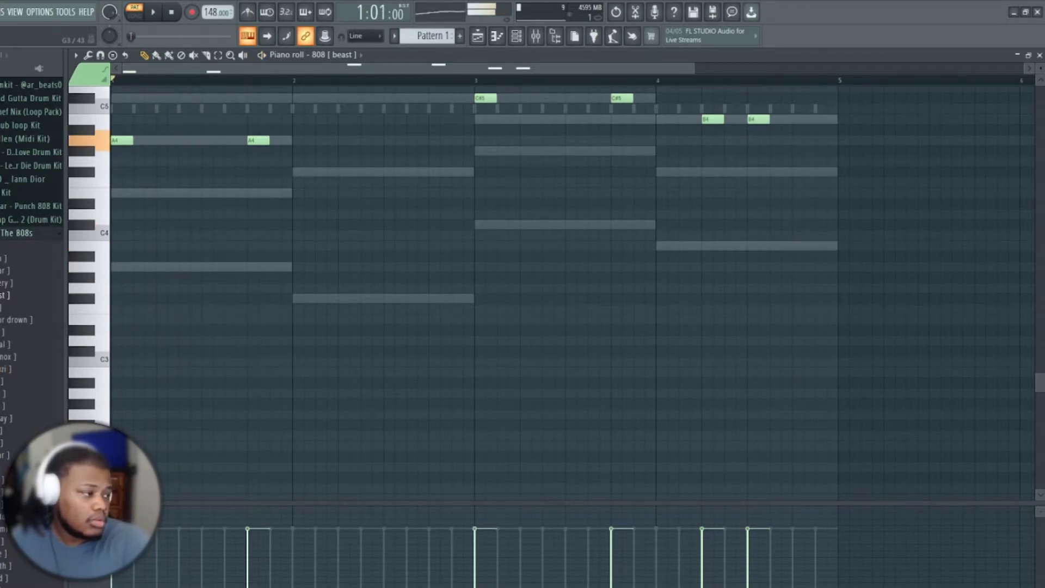
{"action": "scroll", "coordinate": [545, 294], "scroll_direction": "up", "scroll_amount": 5}
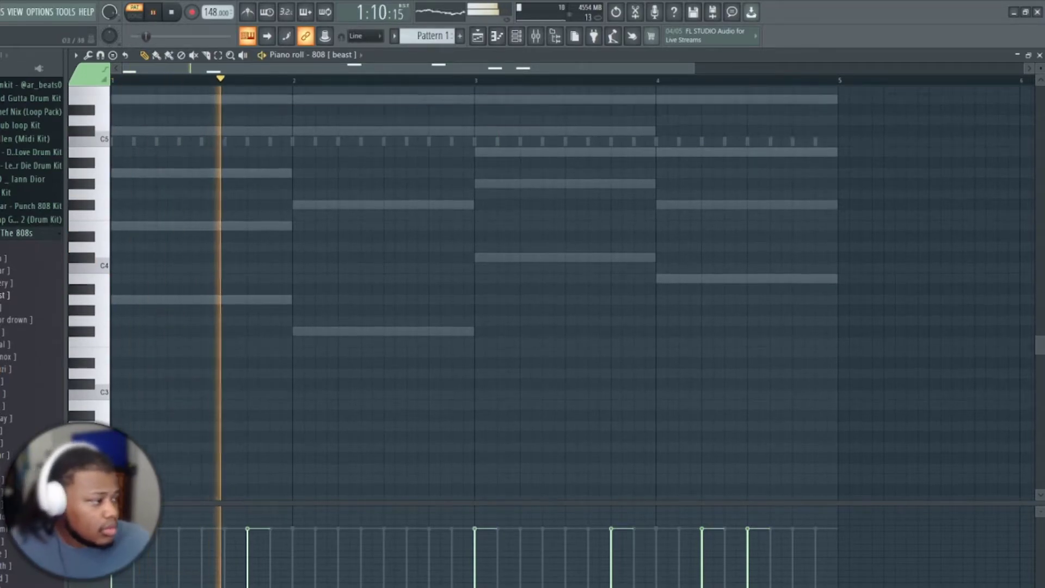
{"action": "key", "text": "space"}
Step: Choose a channel option for 808 [beast] in the channel rack and play the pattern
{"action": "key", "text": "F6"}
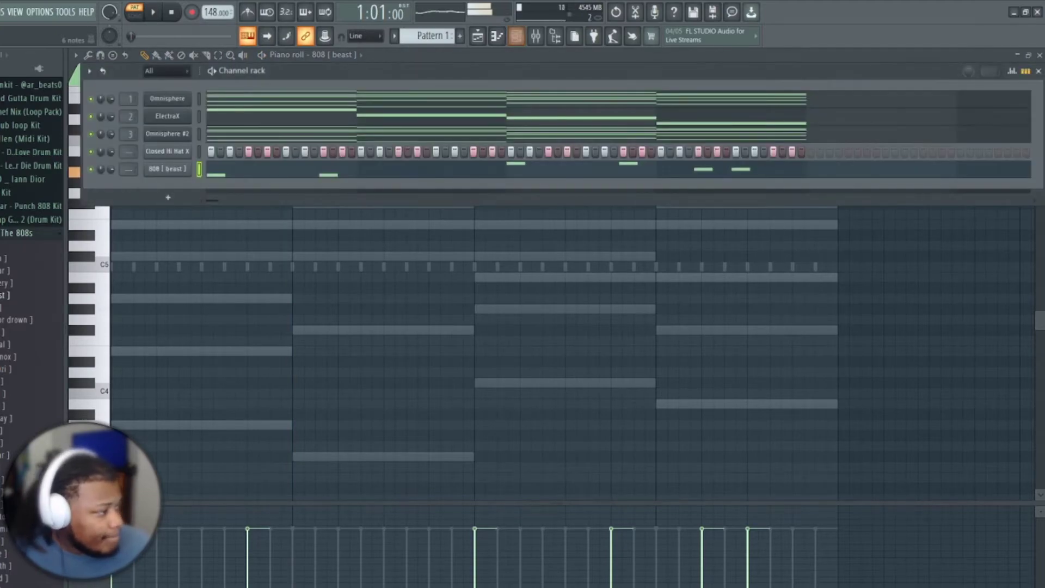
{"action": "right_click", "coordinate": [185, 166]}
{"action": "left_click", "coordinate": [215, 244]}
{"action": "key", "text": "space"}
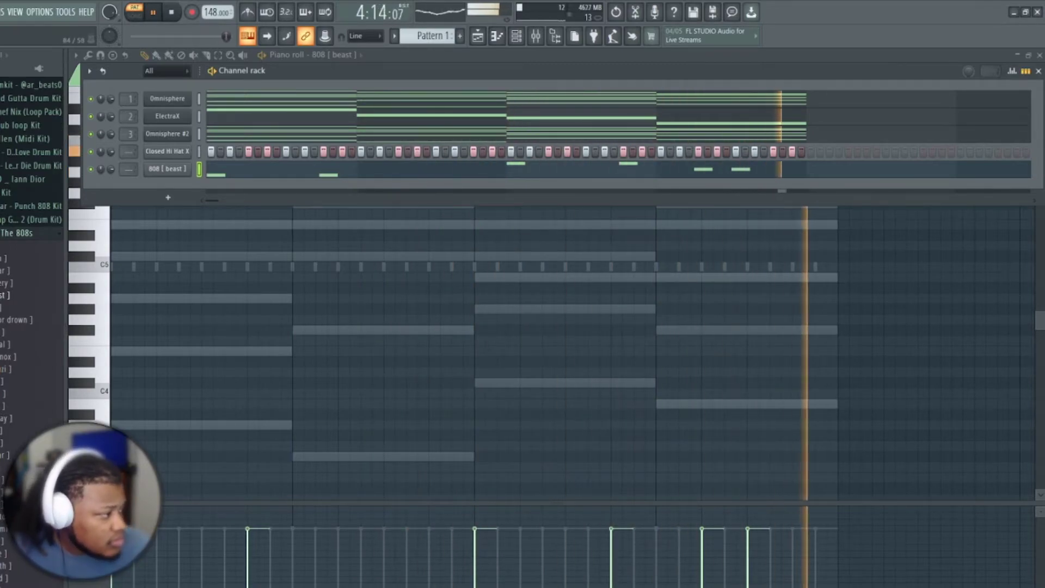
Step: Move the 808's last B5 note in bar 4 half a beat later, trying out an extra note at the bar's end
{"action": "key", "text": "F7"}
{"action": "key", "text": "F7"}
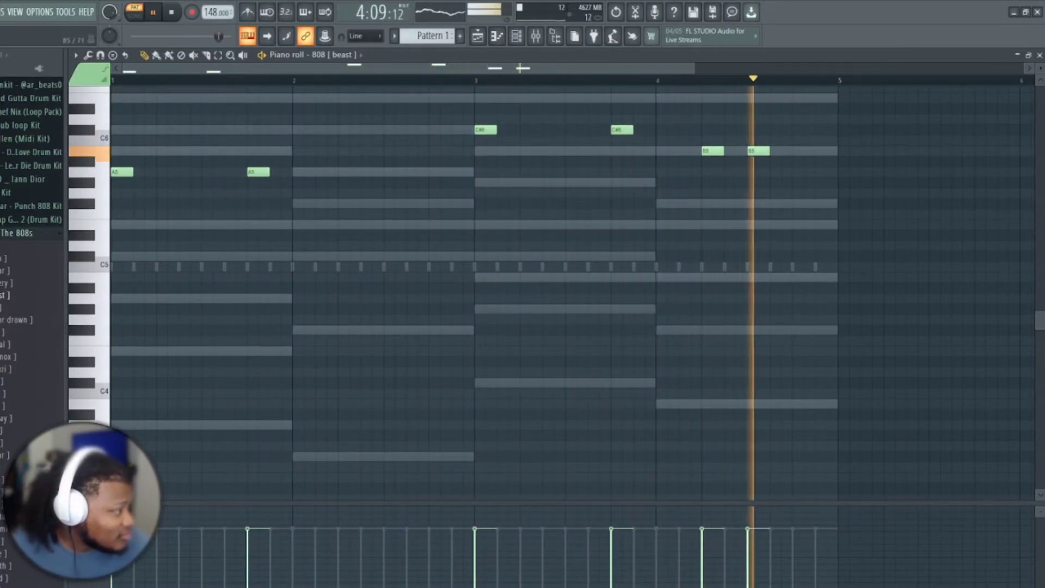
{"action": "key", "text": "space"}
{"action": "left_click_drag", "start_coordinate": [758, 150], "coordinate": [780, 151]}
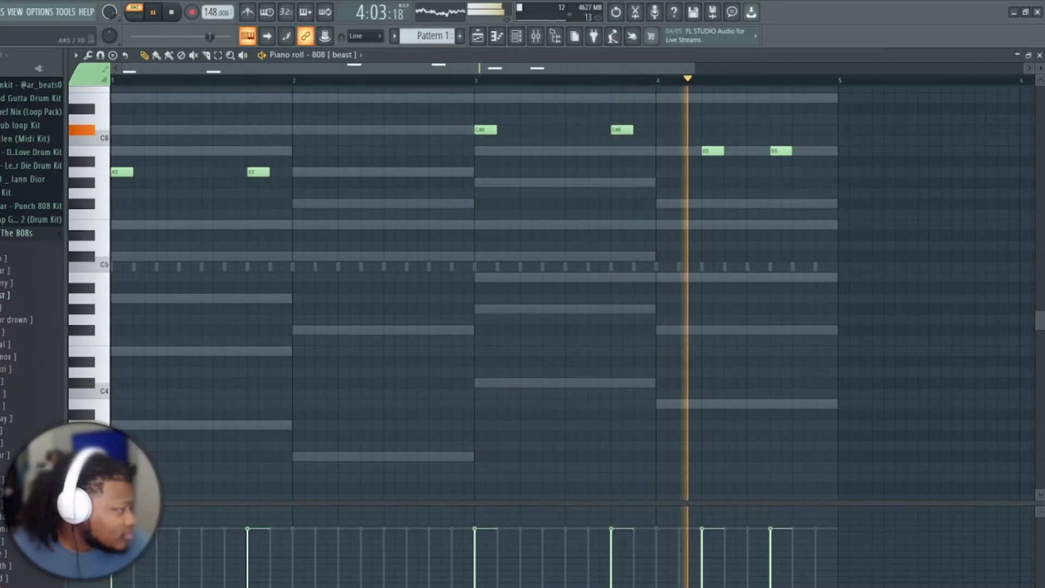
{"action": "left_click", "coordinate": [826, 151]}
{"action": "right_click", "coordinate": [826, 151]}
Step: Add the Kicks 9 (2) sample from the Ultimate Producer Kit's kicks folder as a new channel below the 808
{"action": "key", "text": "F6"}
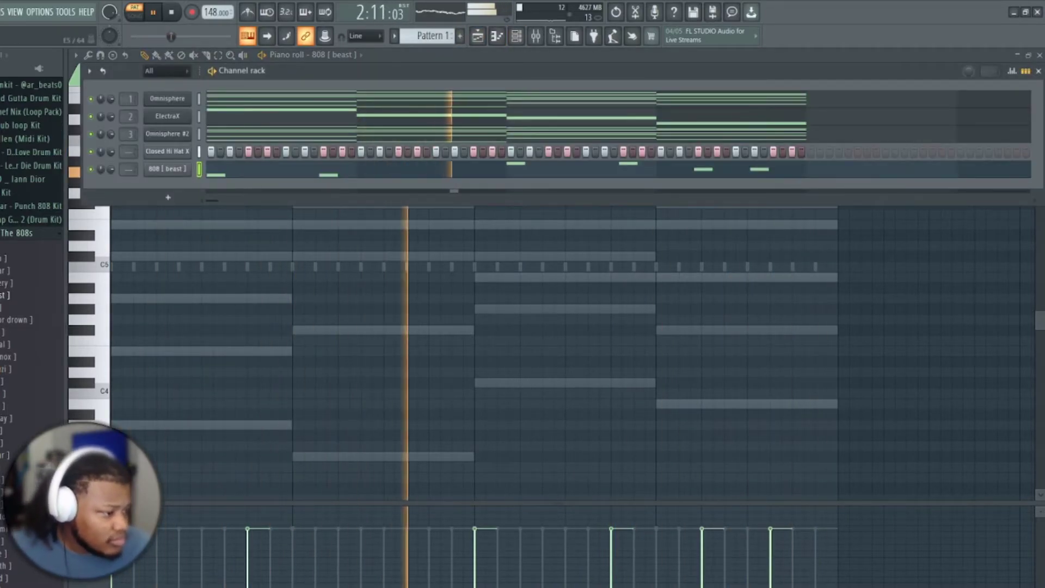
{"action": "scroll", "coordinate": [32, 327], "scroll_direction": "down", "scroll_amount": 3}
{"action": "scroll", "coordinate": [32, 327], "scroll_direction": "down", "scroll_amount": 5}
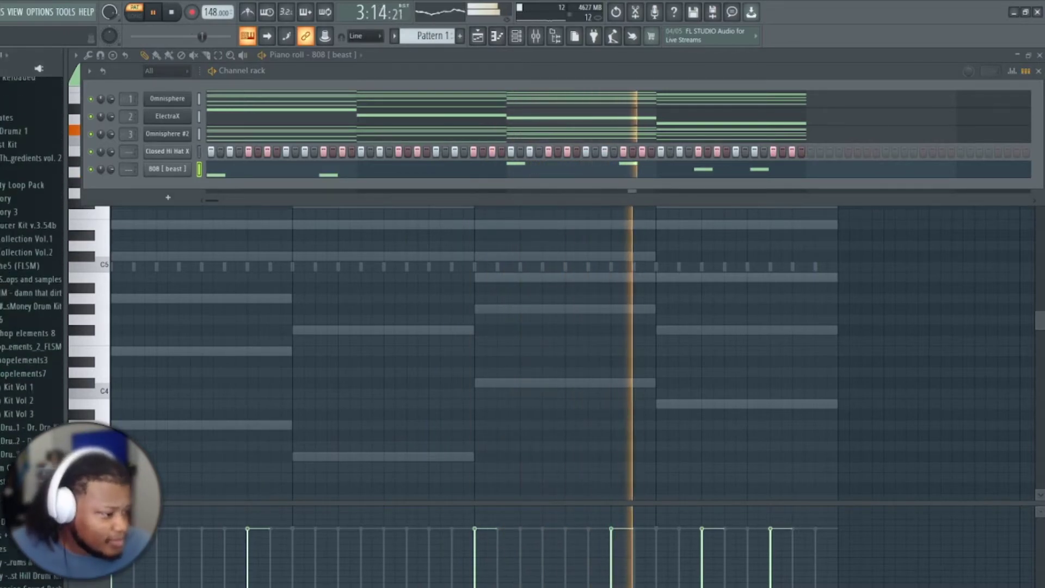
{"action": "scroll", "coordinate": [31, 185], "scroll_direction": "down", "scroll_amount": 8}
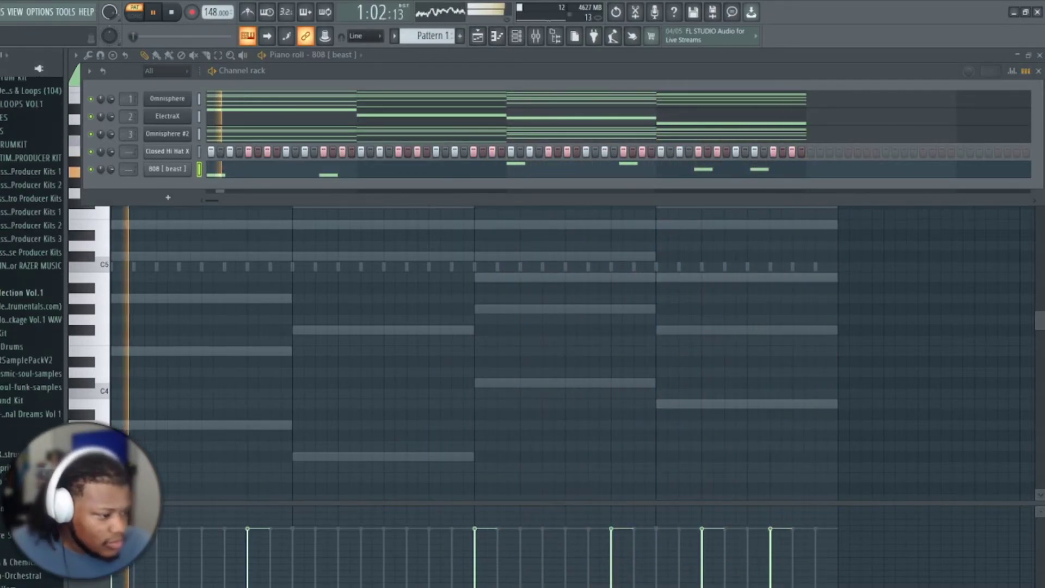
{"action": "scroll", "coordinate": [32, 158], "scroll_direction": "up", "scroll_amount": 3}
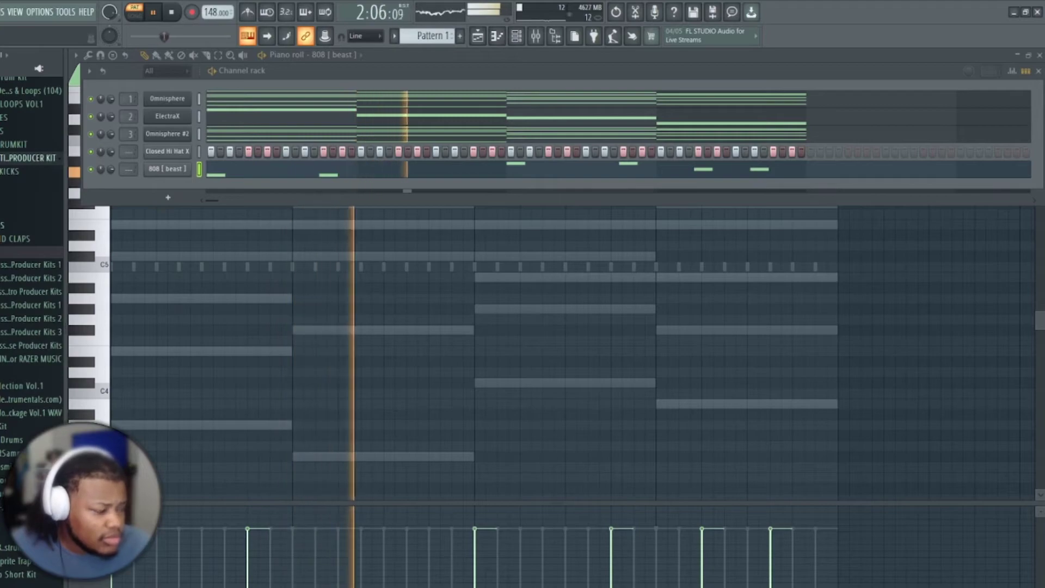
{"action": "left_click", "coordinate": [10, 171]}
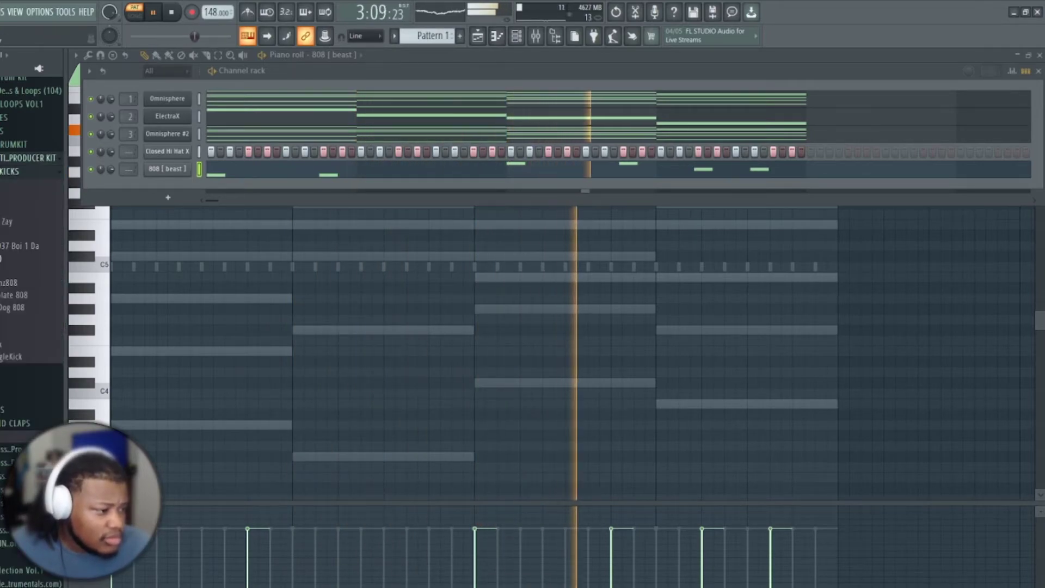
{"action": "left_click_drag", "start_coordinate": [2, 259], "coordinate": [155, 196]}
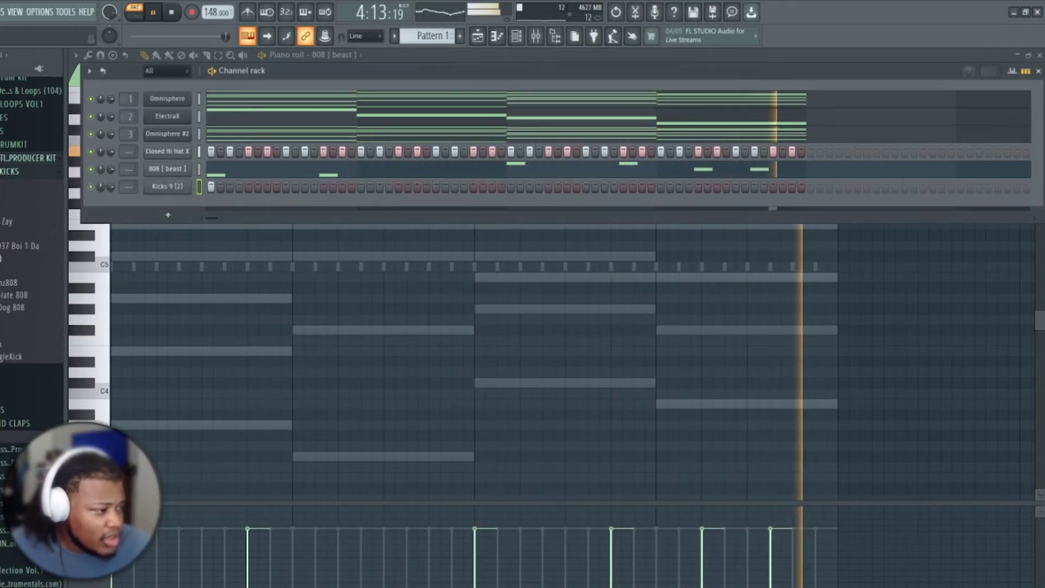
Step: Place Kicks 9 (2) hits on steps 1, 13, 33, 45, 53 and 59, matching the starts of the 808 notes
{"action": "left_click", "coordinate": [511, 187]}
{"action": "left_click", "coordinate": [624, 187]}
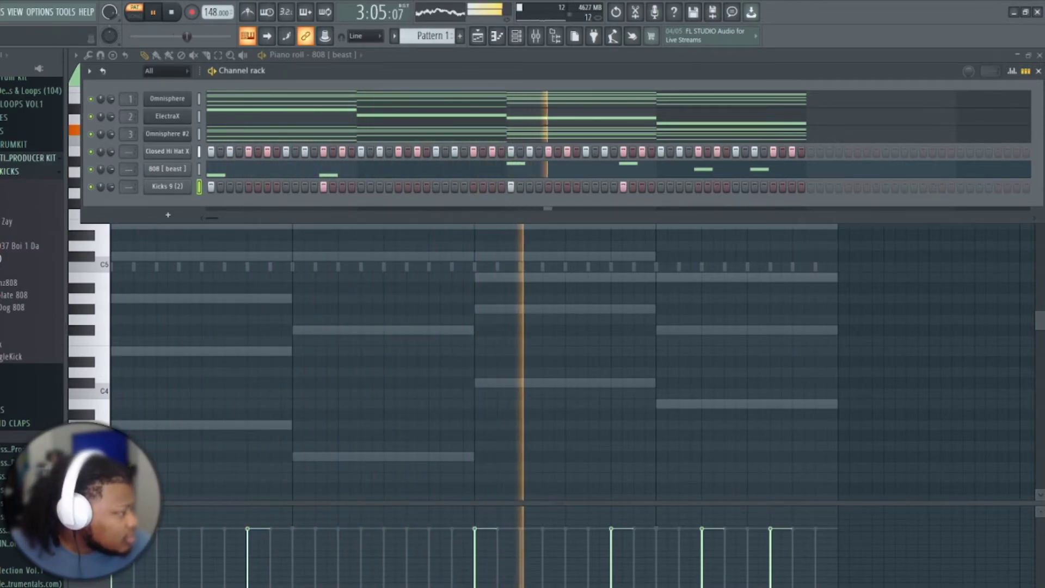
{"action": "left_click", "coordinate": [698, 187]}
{"action": "left_click", "coordinate": [755, 187]}
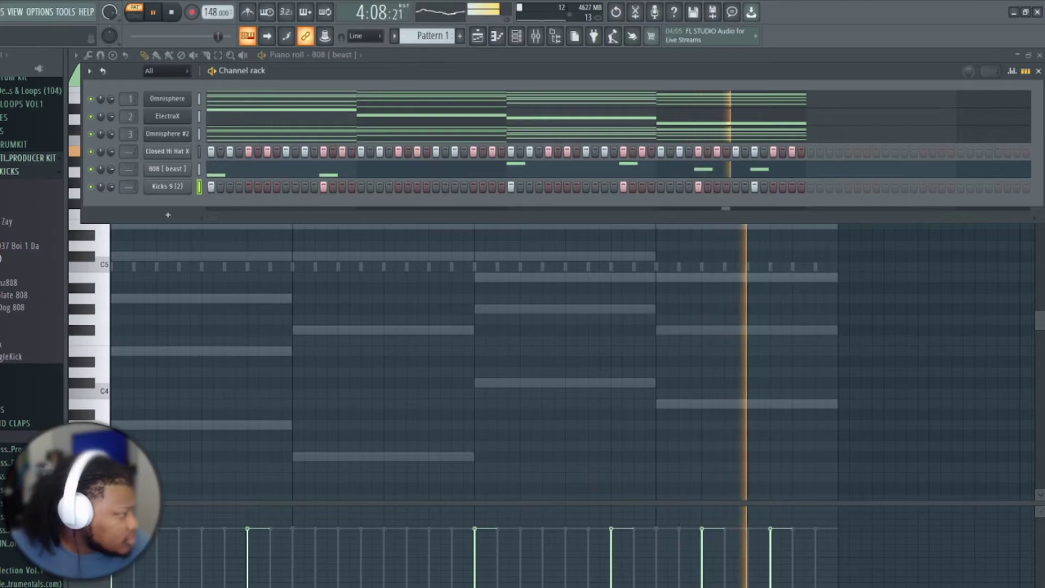
Step: Browse the sample library for a drum kit that can supply further percussion for the beat
{"action": "left_click", "coordinate": [27, 172]}
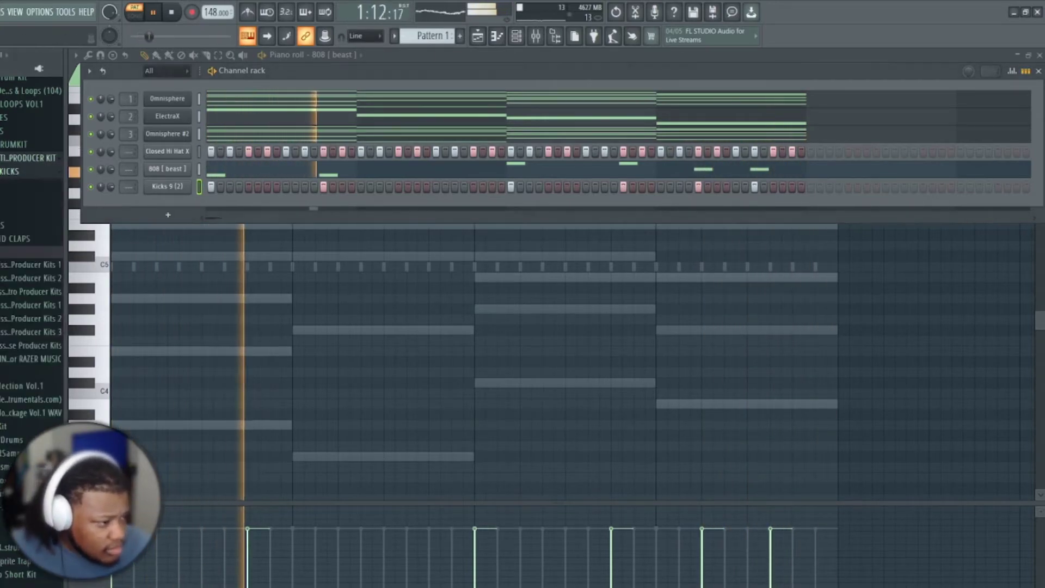
{"action": "scroll", "coordinate": [33, 272], "scroll_direction": "down", "scroll_amount": 15}
{"action": "scroll", "coordinate": [33, 272], "scroll_direction": "up", "scroll_amount": 12}
{"action": "scroll", "coordinate": [32, 272], "scroll_direction": "up", "scroll_amount": 2}
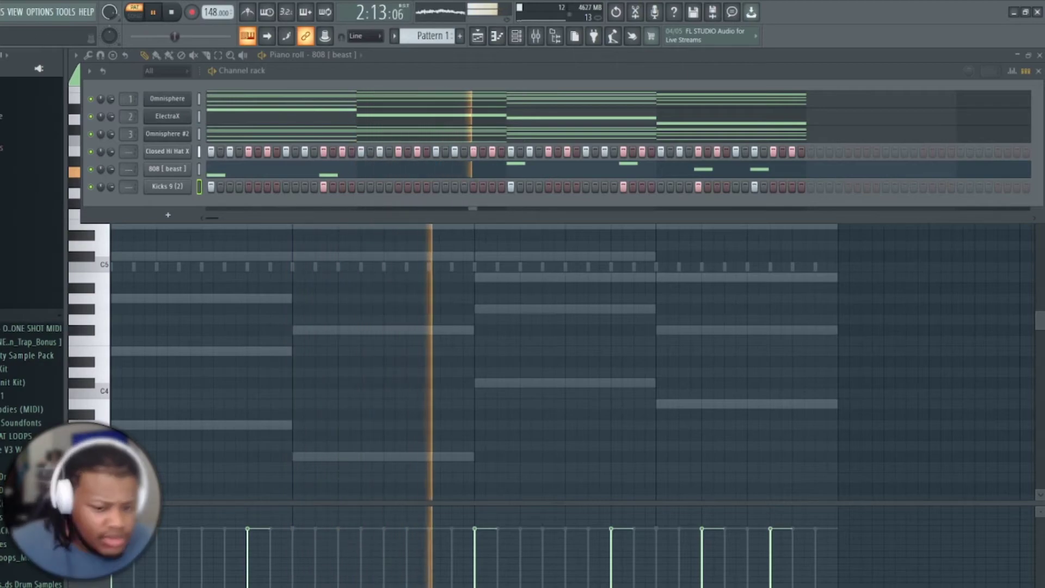
{"action": "scroll", "coordinate": [27, 336], "scroll_direction": "down", "scroll_amount": 5}
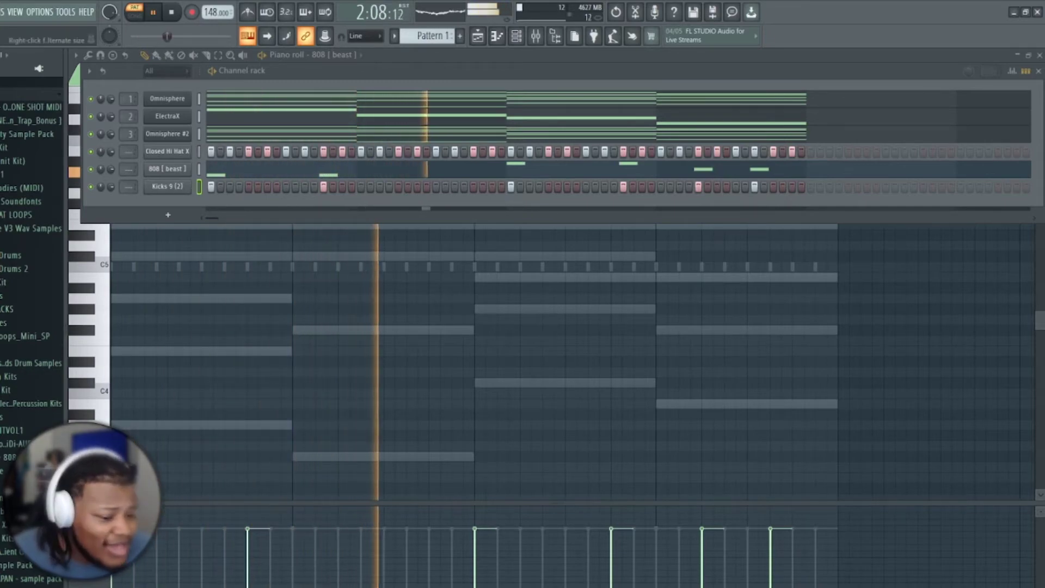
{"action": "scroll", "coordinate": [31, 327], "scroll_direction": "down", "scroll_amount": 5}
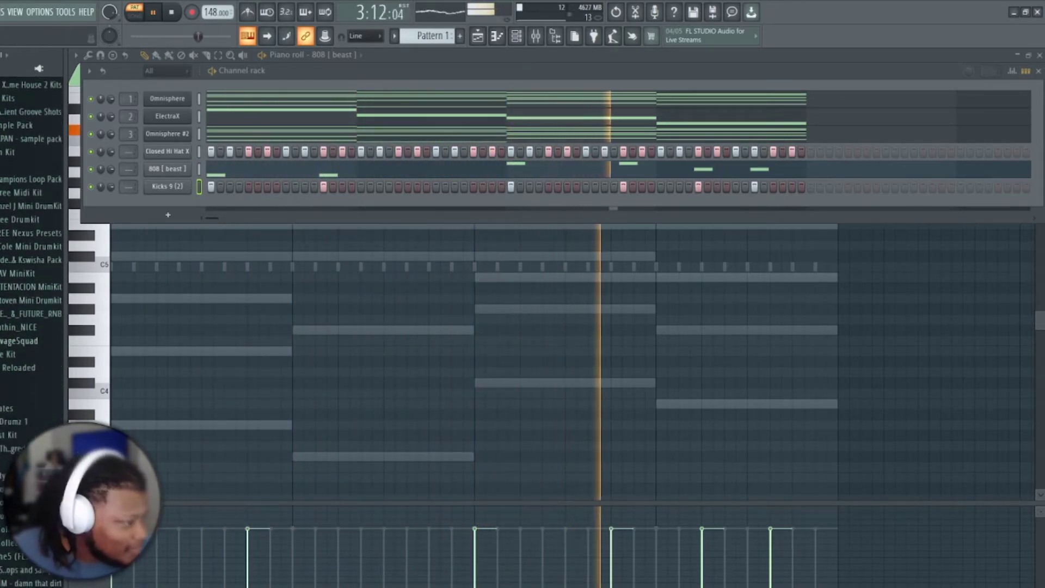
{"action": "scroll", "coordinate": [32, 326], "scroll_direction": "down", "scroll_amount": 5}
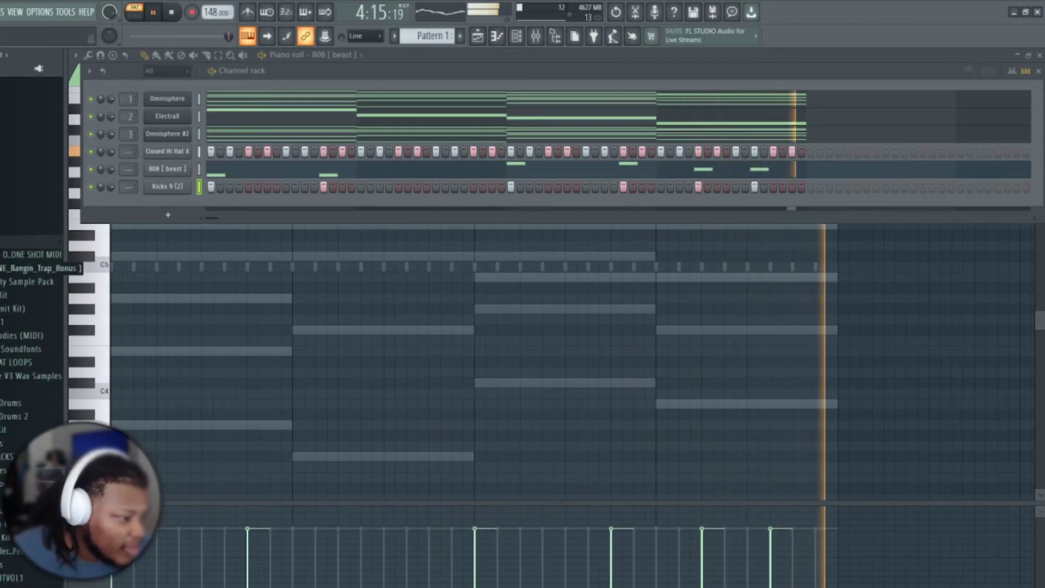
{"action": "scroll", "coordinate": [32, 327], "scroll_direction": "down", "scroll_amount": 4}
{"action": "scroll", "coordinate": [32, 327], "scroll_direction": "down", "scroll_amount": 5}
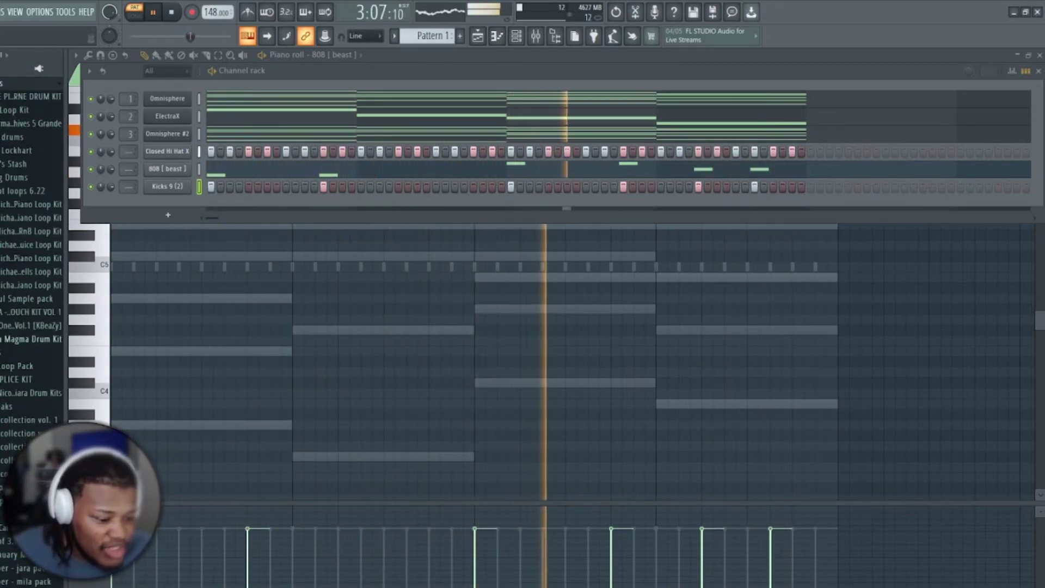
{"action": "scroll", "coordinate": [32, 327], "scroll_direction": "down", "scroll_amount": 10}
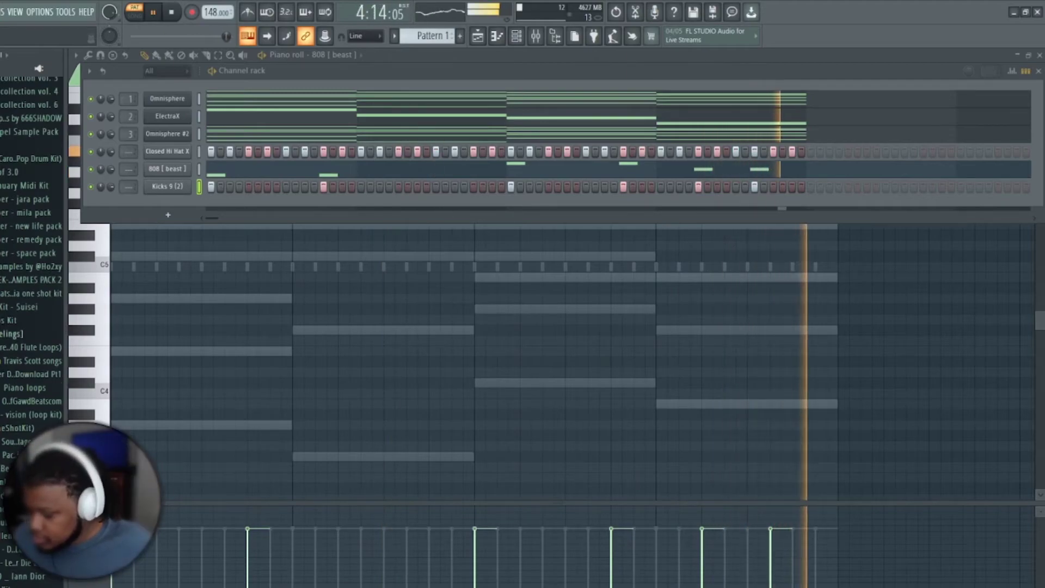
{"action": "scroll", "coordinate": [31, 327], "scroll_direction": "up", "scroll_amount": 10}
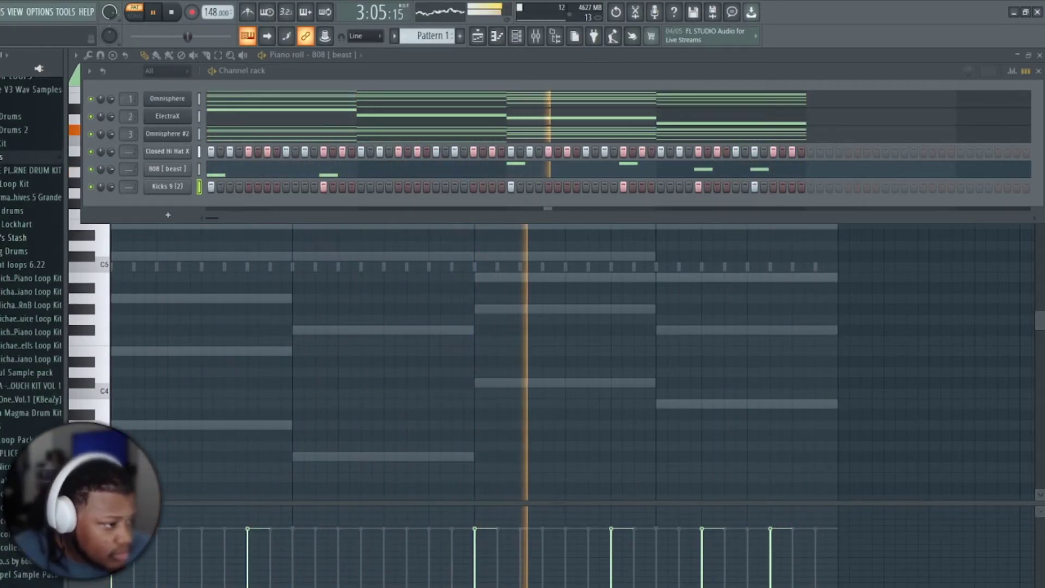
{"action": "scroll", "coordinate": [31, 326], "scroll_direction": "up", "scroll_amount": 7}
{"action": "scroll", "coordinate": [31, 327], "scroll_direction": "down", "scroll_amount": 7}
{"action": "scroll", "coordinate": [32, 327], "scroll_direction": "down", "scroll_amount": 15}
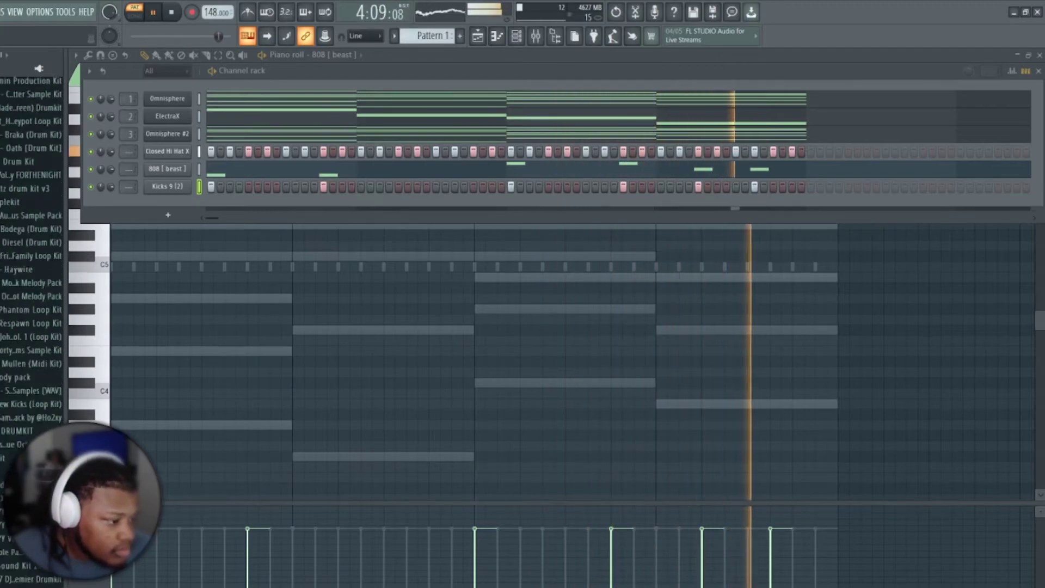
{"action": "scroll", "coordinate": [32, 218], "scroll_direction": "down", "scroll_amount": 10}
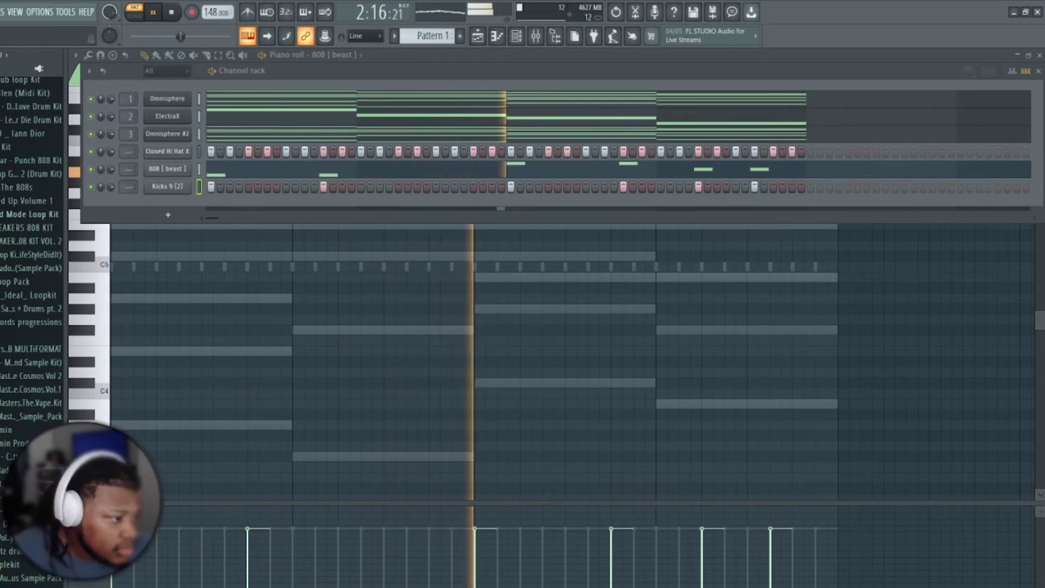
Step: Add the drum kit's snap [japan] sample as a new channel and place its hits on steps 9, 25, 41 and 57
{"action": "left_click", "coordinate": [32, 175]}
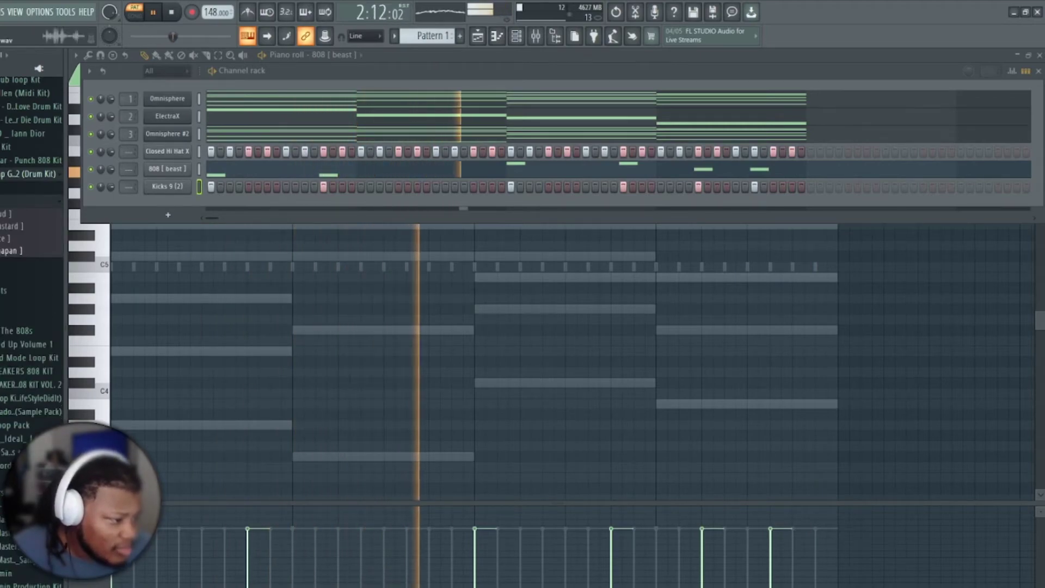
{"action": "left_click_drag", "start_coordinate": [14, 251], "coordinate": [163, 233]}
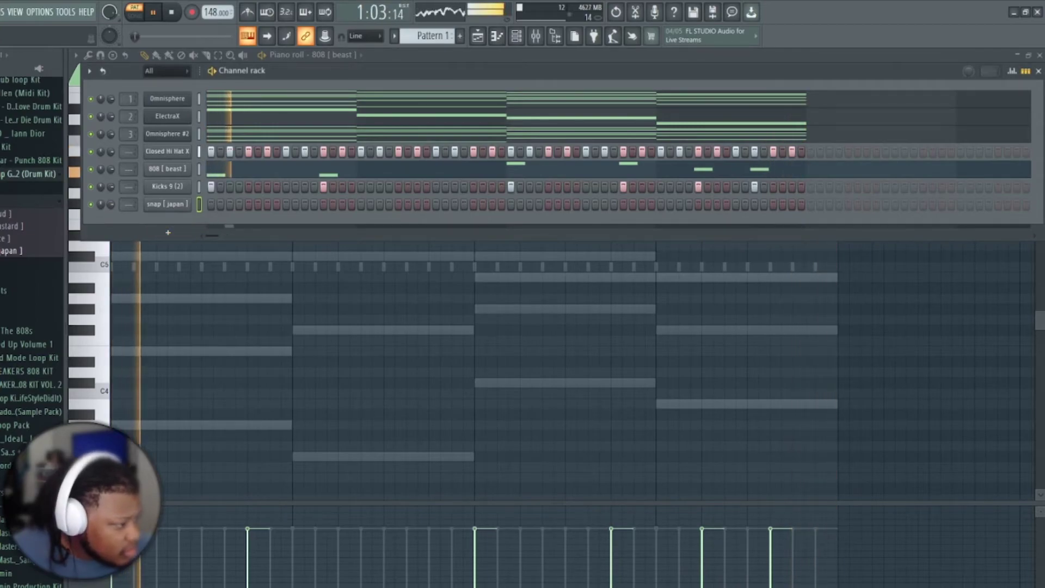
{"action": "left_click", "coordinate": [436, 205]}
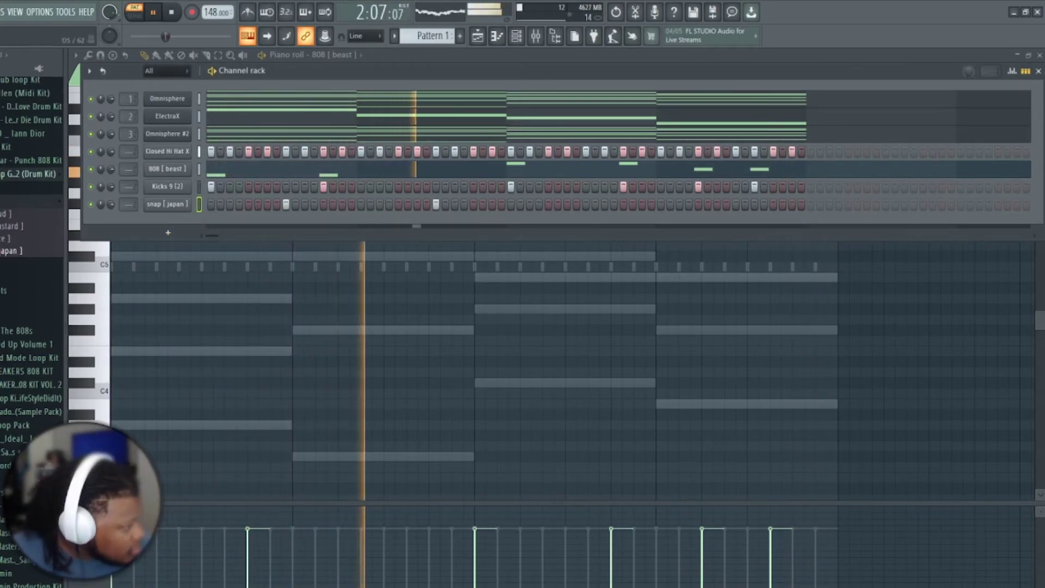
{"action": "left_click", "coordinate": [586, 205]}
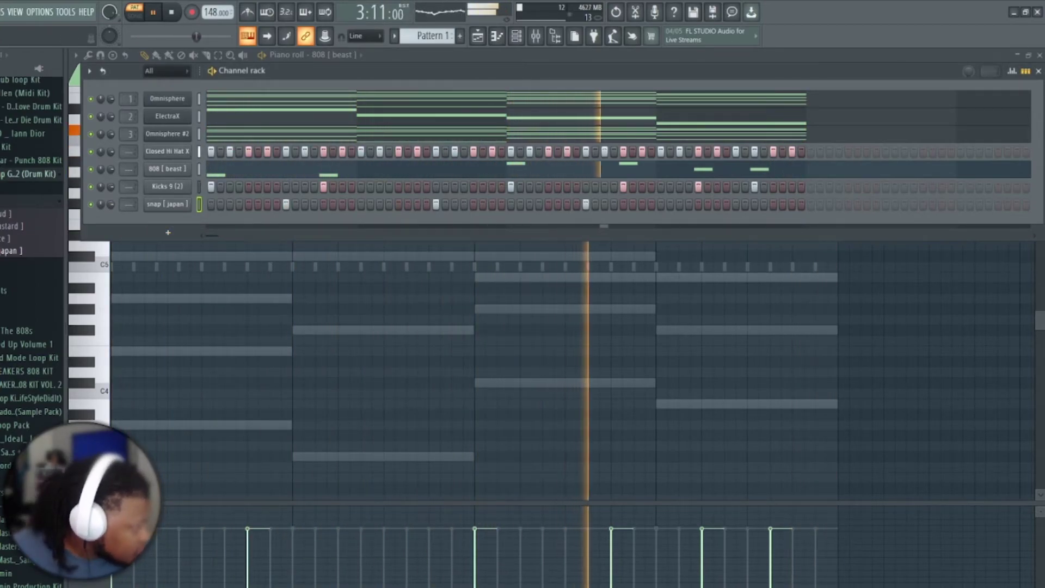
{"action": "left_click", "coordinate": [736, 205]}
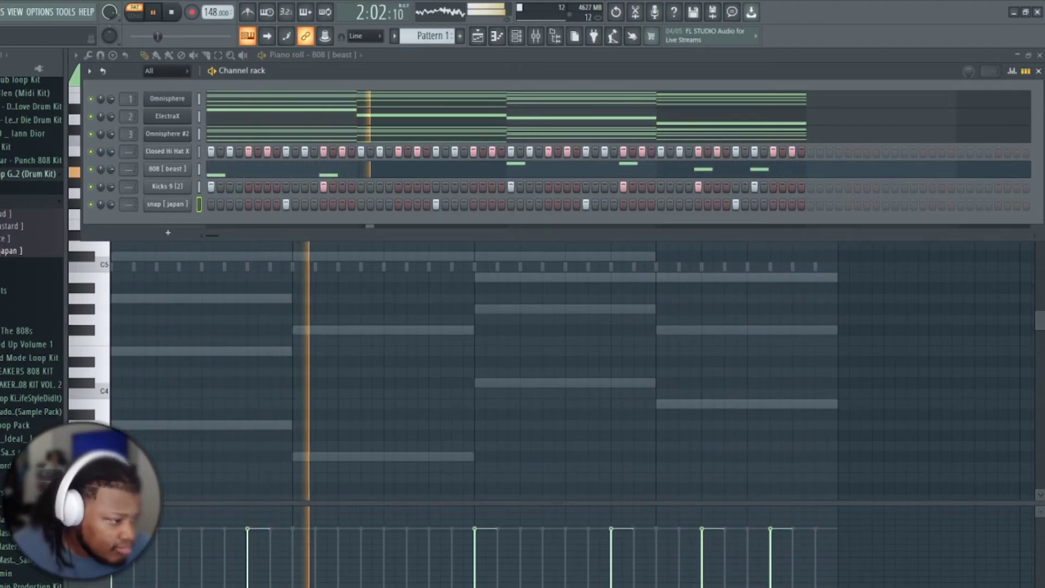
Step: Add the perc [quack] sample from the same kit as a new channel and place a hit on step 31
{"action": "left_click", "coordinate": [27, 201]}
{"action": "left_click", "coordinate": [27, 255]}
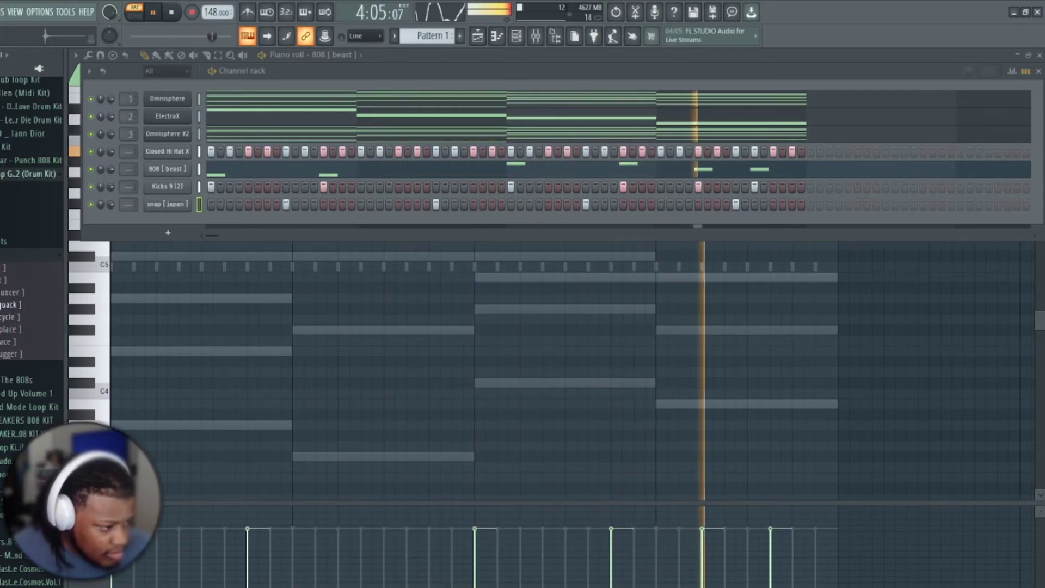
{"action": "left_click_drag", "start_coordinate": [12, 305], "coordinate": [158, 222]}
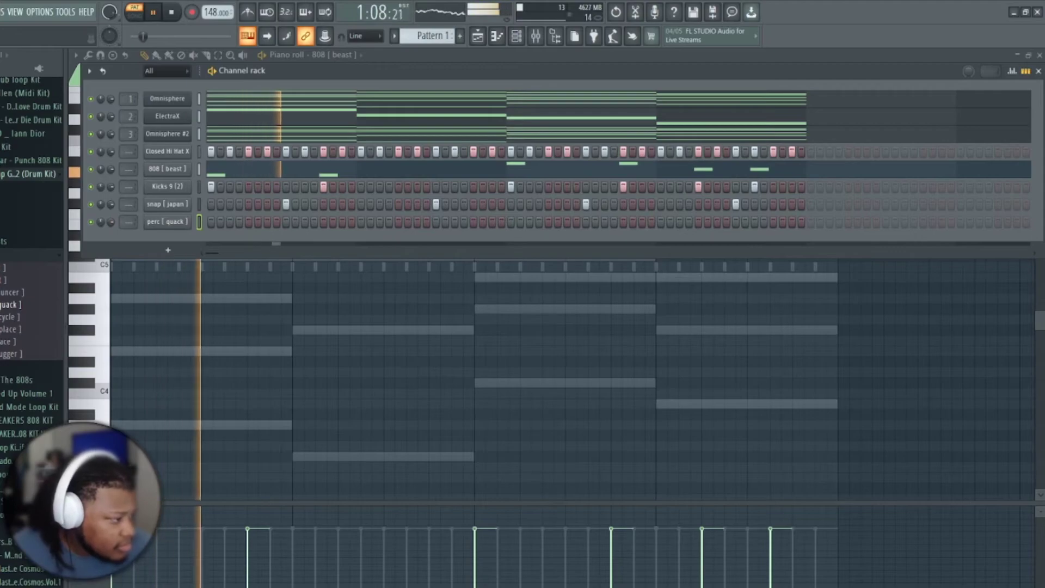
{"action": "left_click", "coordinate": [492, 222]}
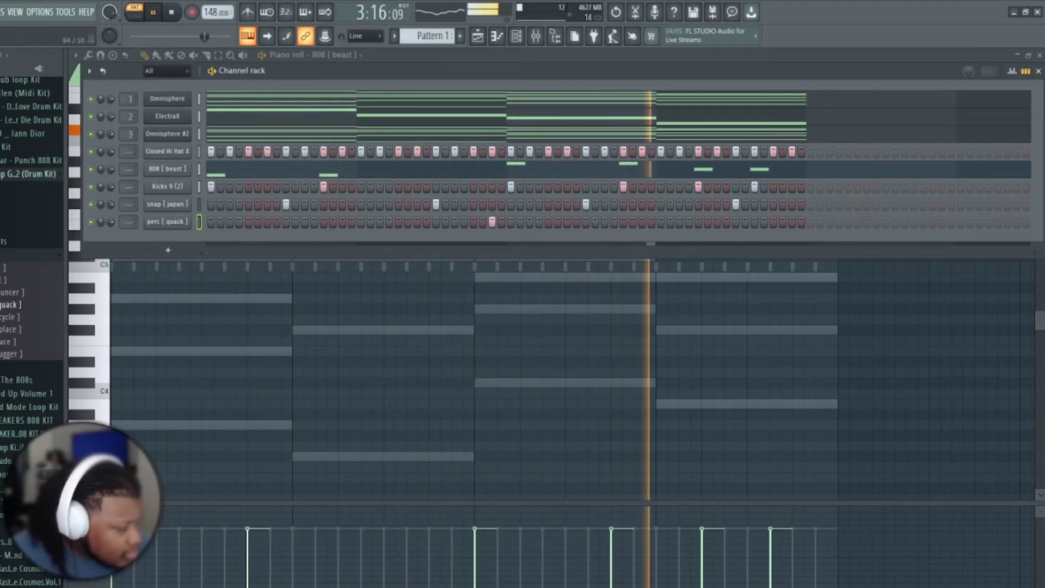
{"action": "left_click", "coordinate": [717, 222]}
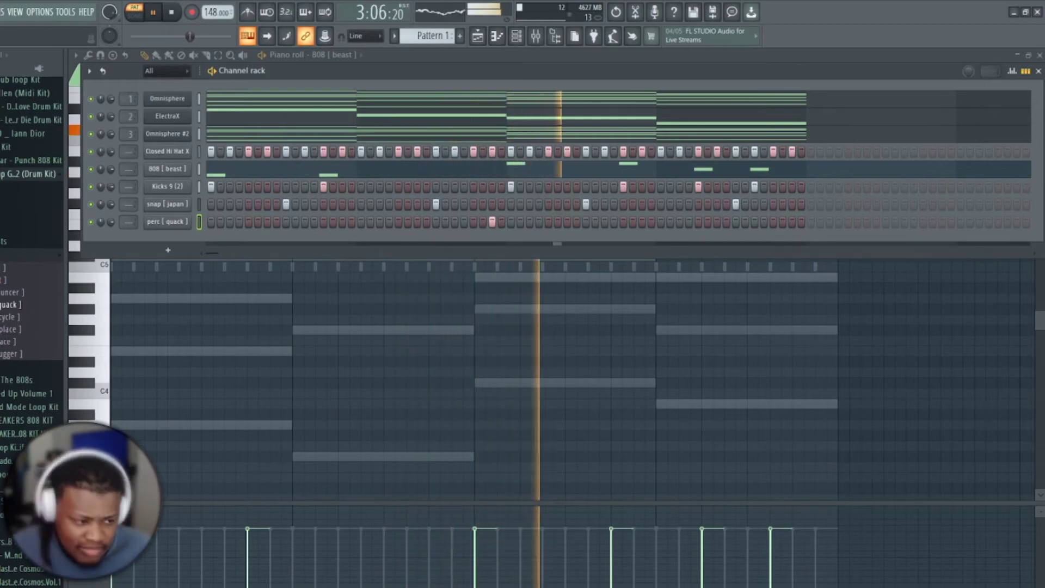
Step: Audition the kit's other percussion samples, including perc [replace], and close their folder
{"action": "left_click", "coordinate": [13, 354]}
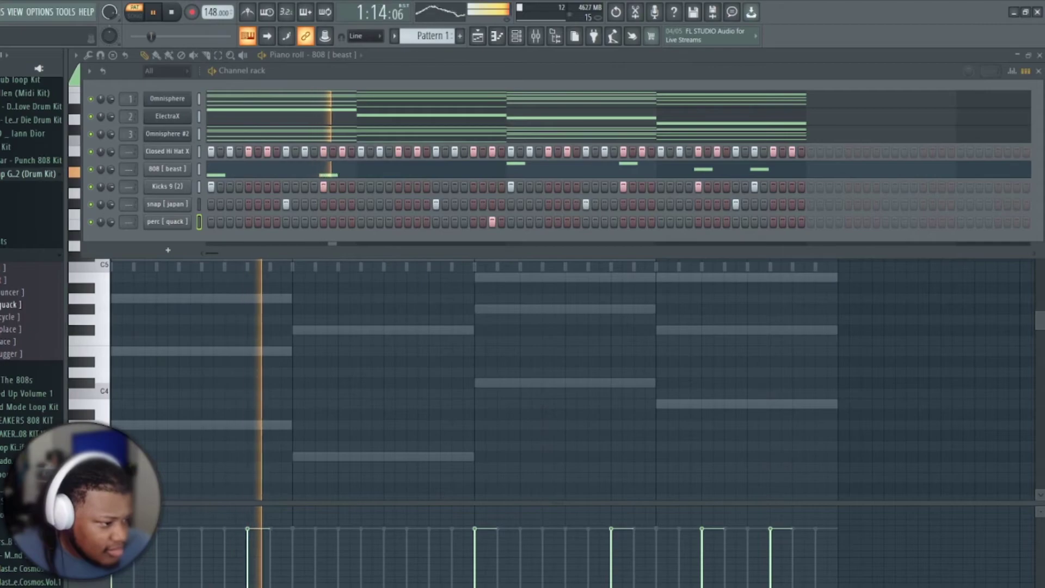
{"action": "key", "text": "Down"}
{"action": "key", "text": "Down"}
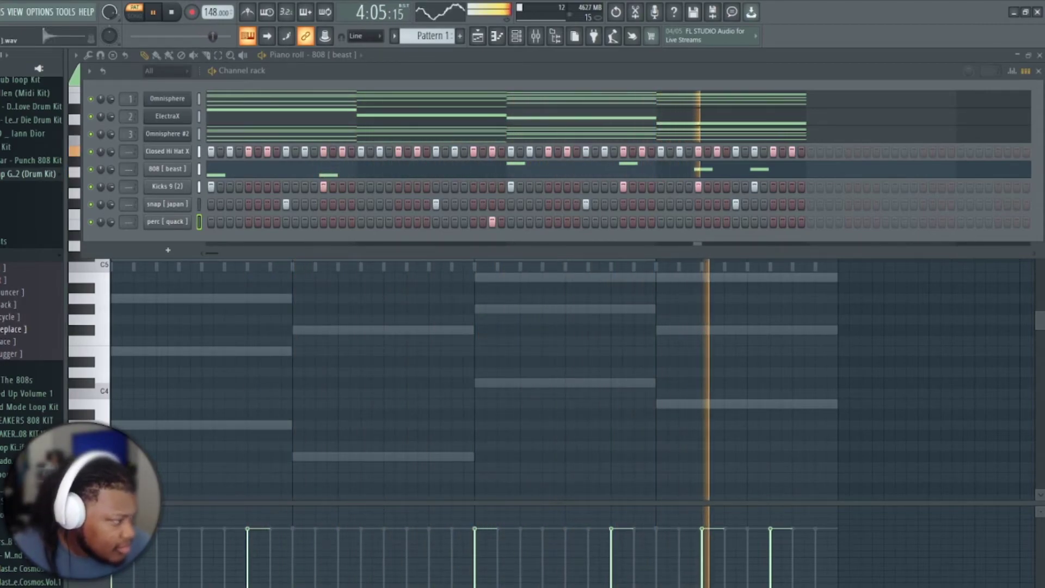
{"action": "left_click_drag", "start_coordinate": [13, 330], "coordinate": [76, 352]}
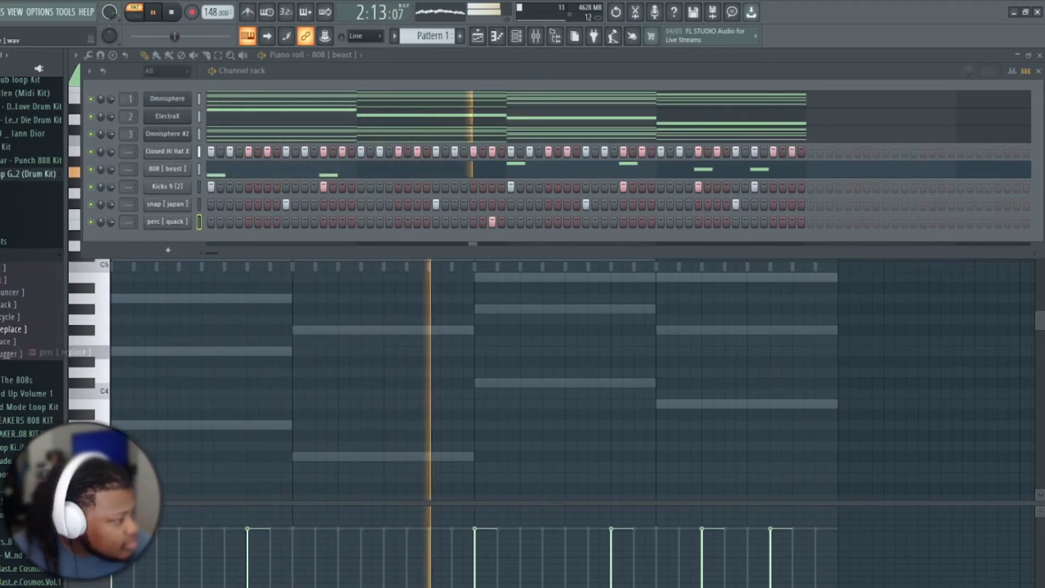
{"action": "left_click", "coordinate": [22, 254]}
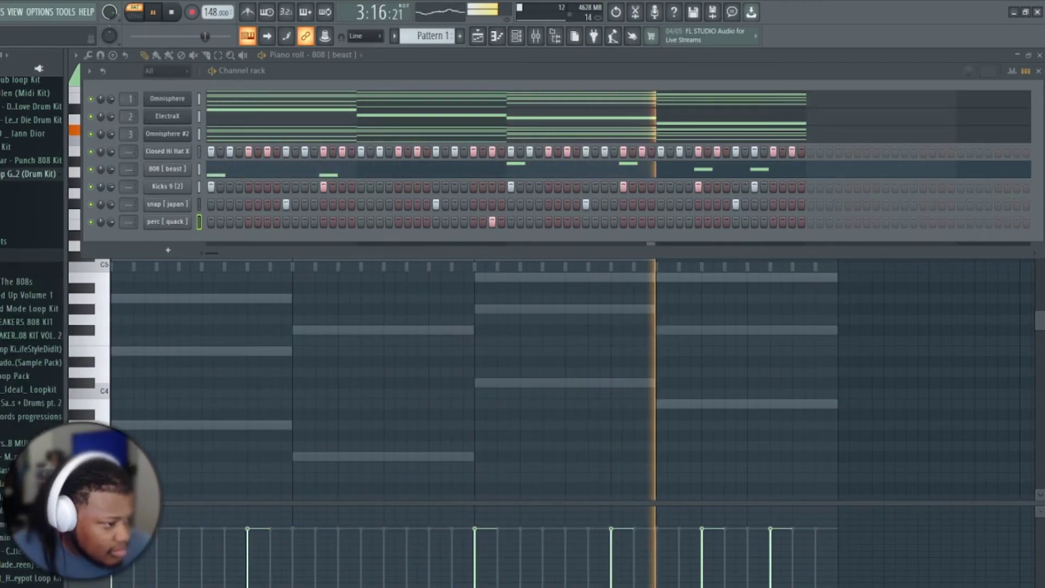
Step: Add the open hat [start up] sample from the same drum kit as a new channel and restart playback
{"action": "left_click", "coordinate": [21, 242]}
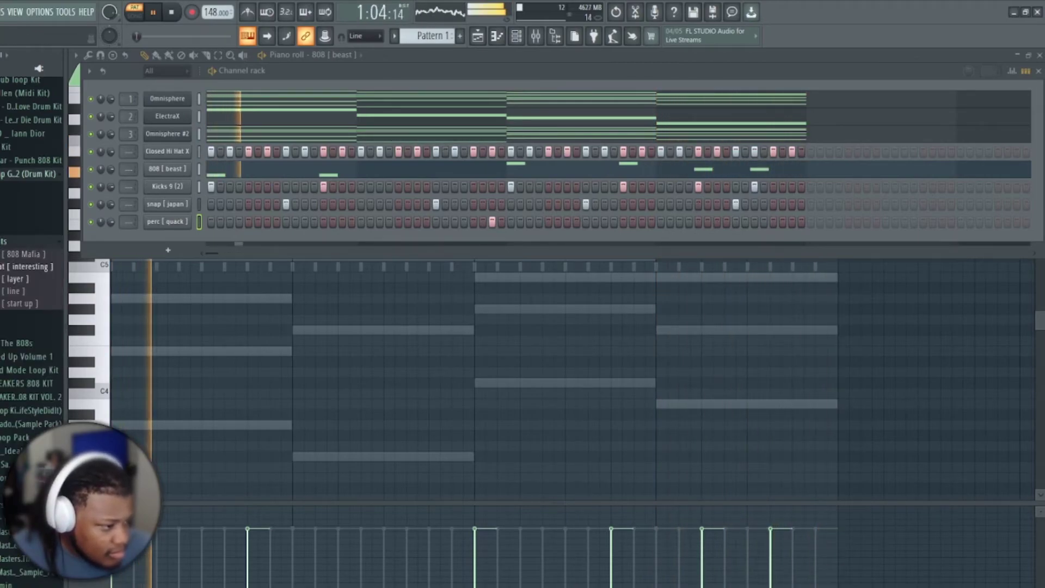
{"action": "left_click", "coordinate": [21, 304]}
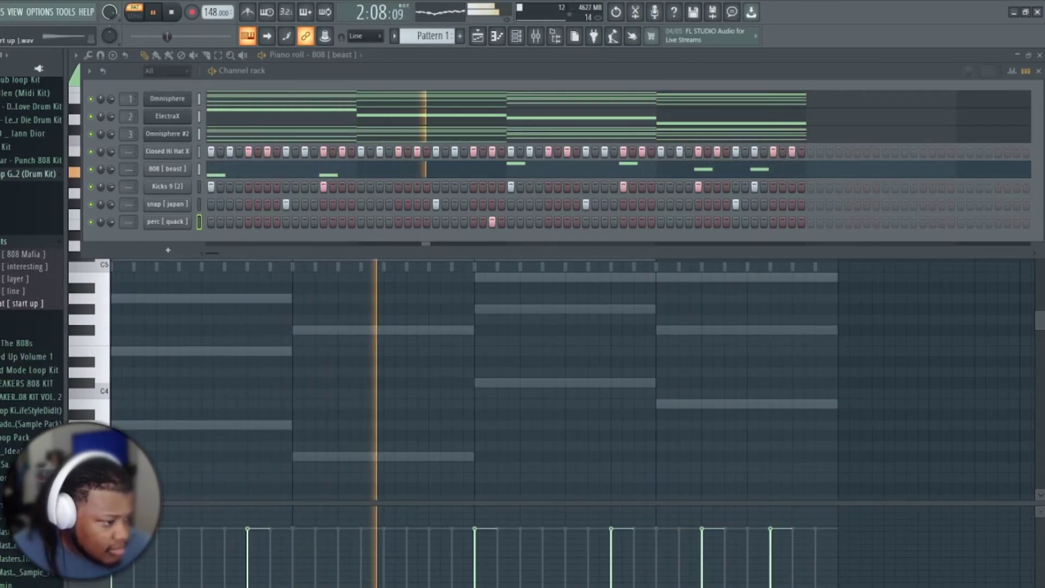
{"action": "left_click_drag", "start_coordinate": [22, 303], "coordinate": [144, 242]}
{"action": "key", "text": "space"}
{"action": "key", "text": "space"}
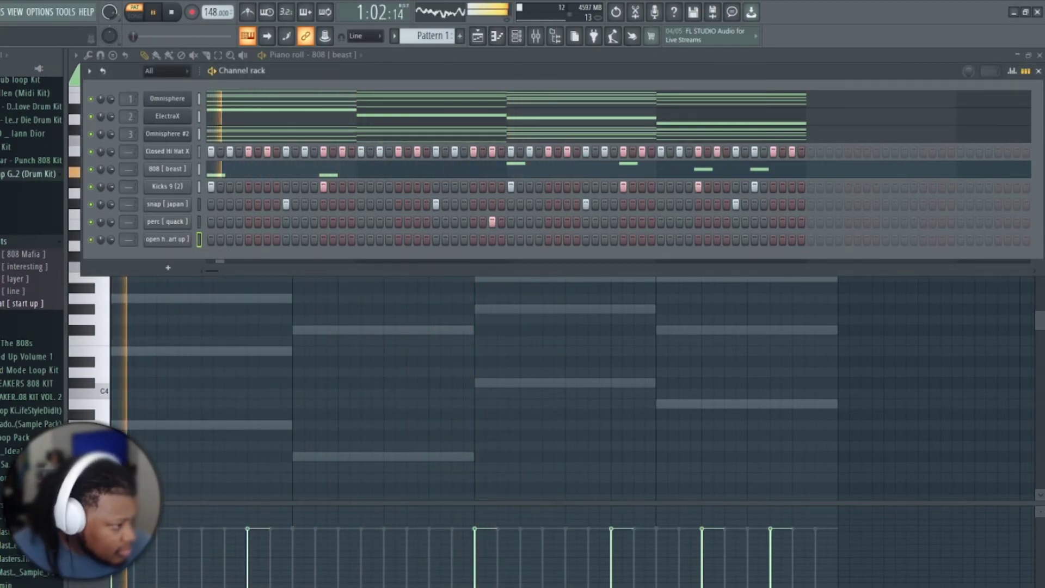
Step: Place open hat [start up] hits on steps 13, 29, 45 and 61, and close the sample folder
{"action": "left_click", "coordinate": [342, 240]}
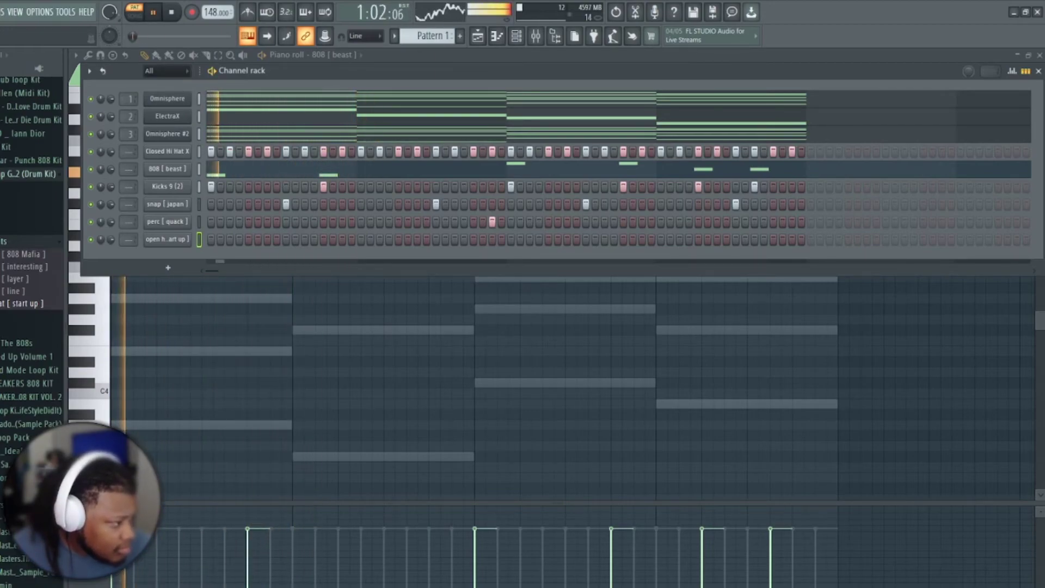
{"action": "left_click", "coordinate": [323, 240]}
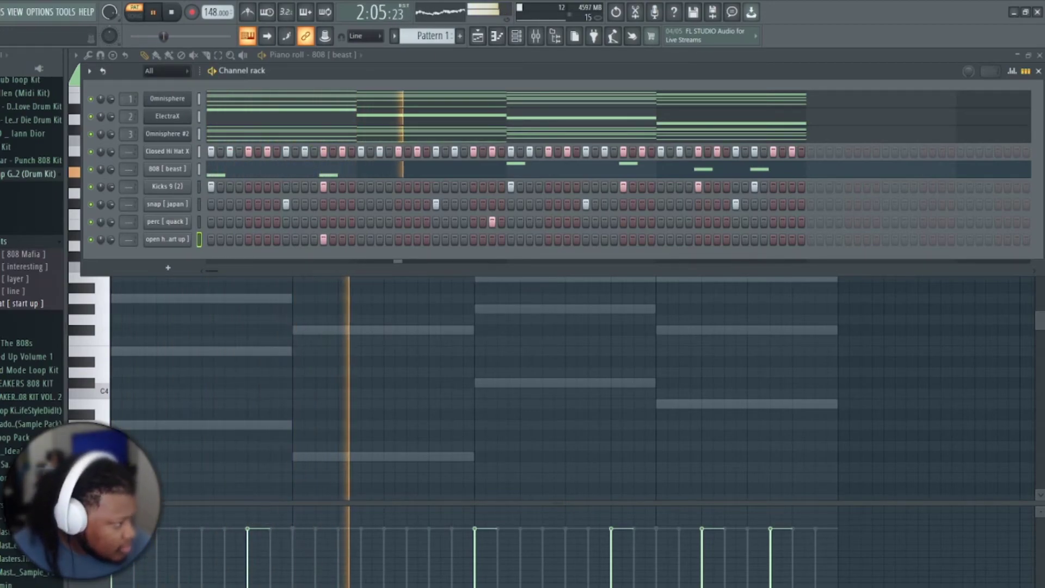
{"action": "left_click", "coordinate": [624, 240]}
{"action": "left_click", "coordinate": [773, 240]}
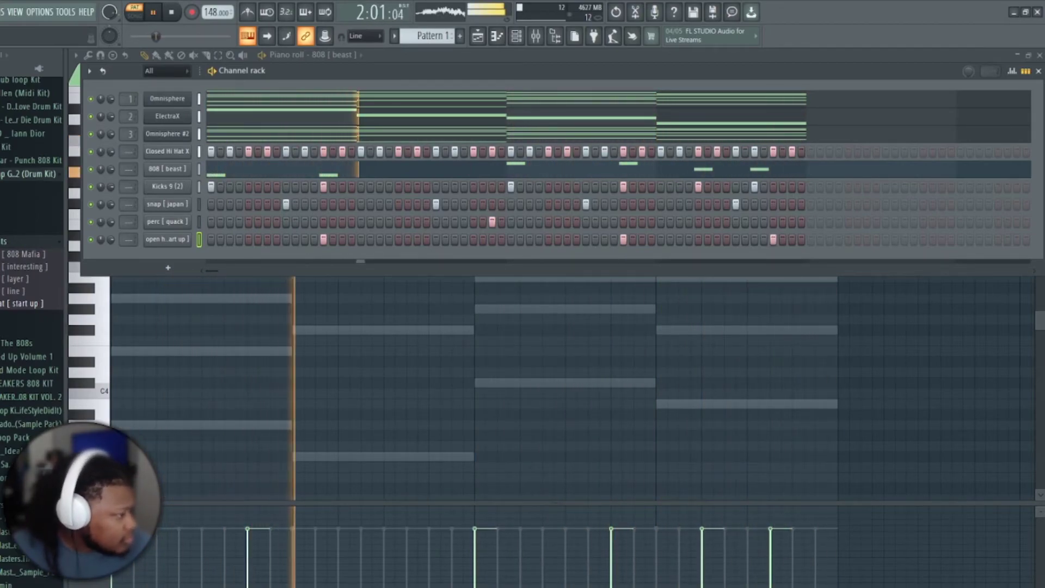
{"action": "left_click", "coordinate": [474, 239]}
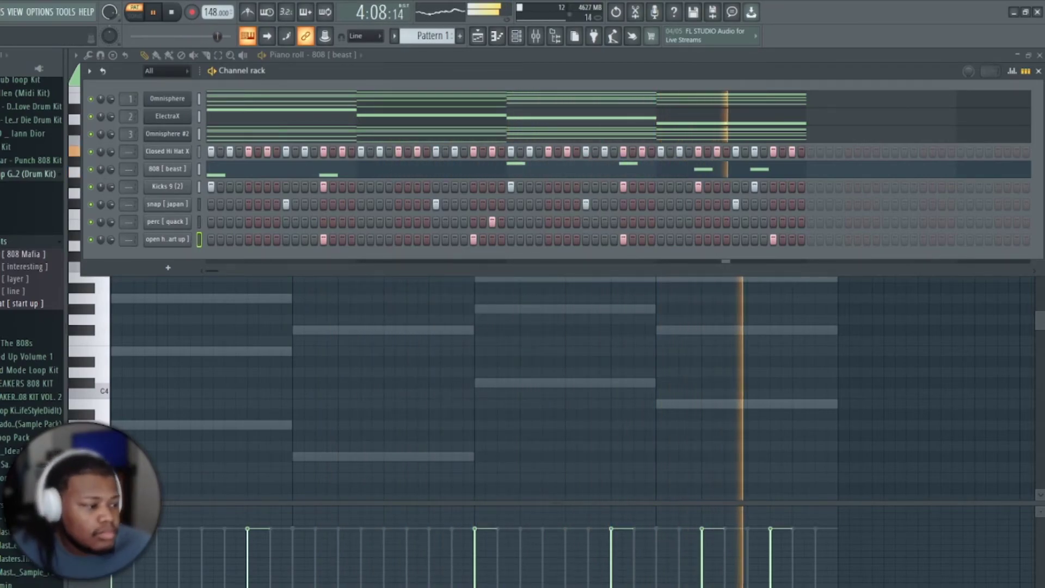
{"action": "left_click", "coordinate": [28, 242]}
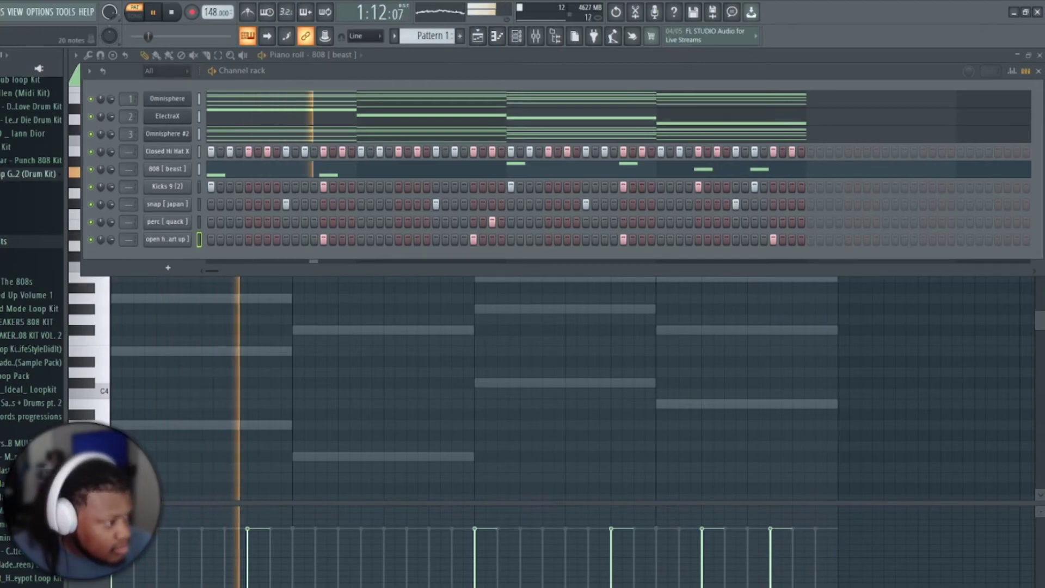
Step: Route the selected channels to consecutive mixer tracks starting from the Omnisphere track, giving the drums tracks 4 to 9
{"action": "key", "text": "F9"}
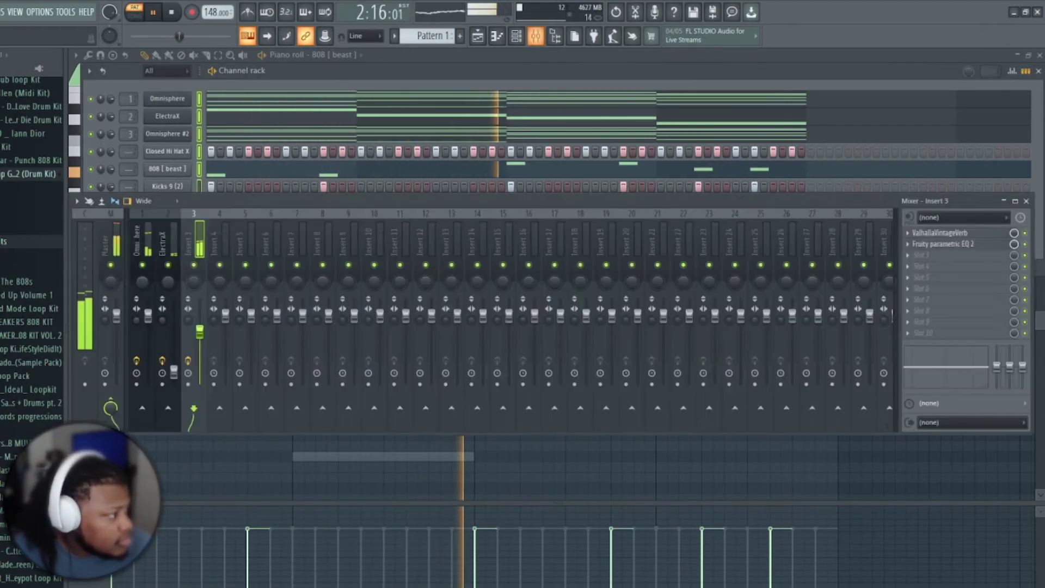
{"action": "right_click", "coordinate": [146, 239]}
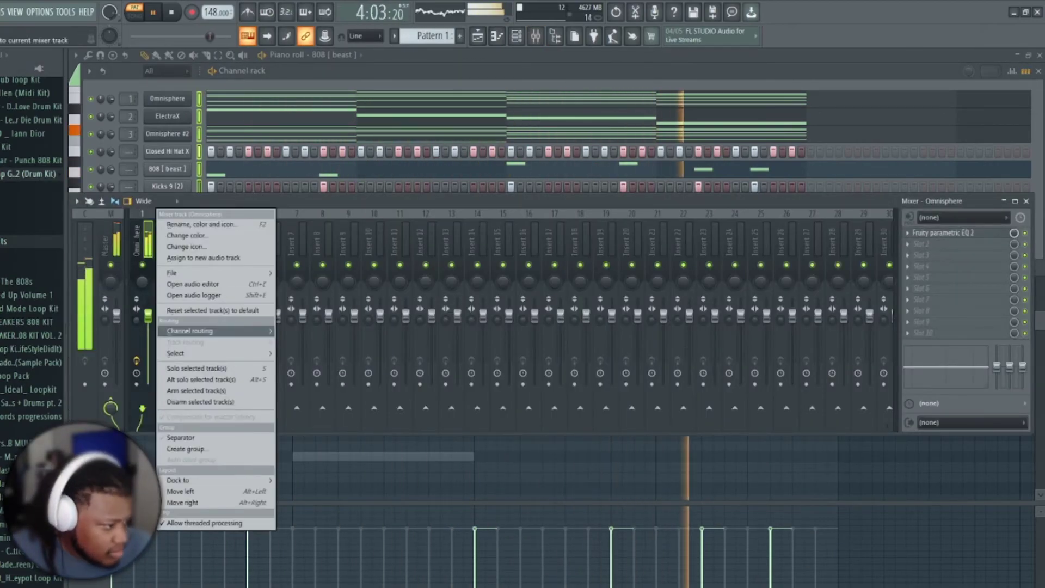
{"action": "mouse_move", "coordinate": [218, 331]}
{"action": "left_click", "coordinate": [359, 329]}
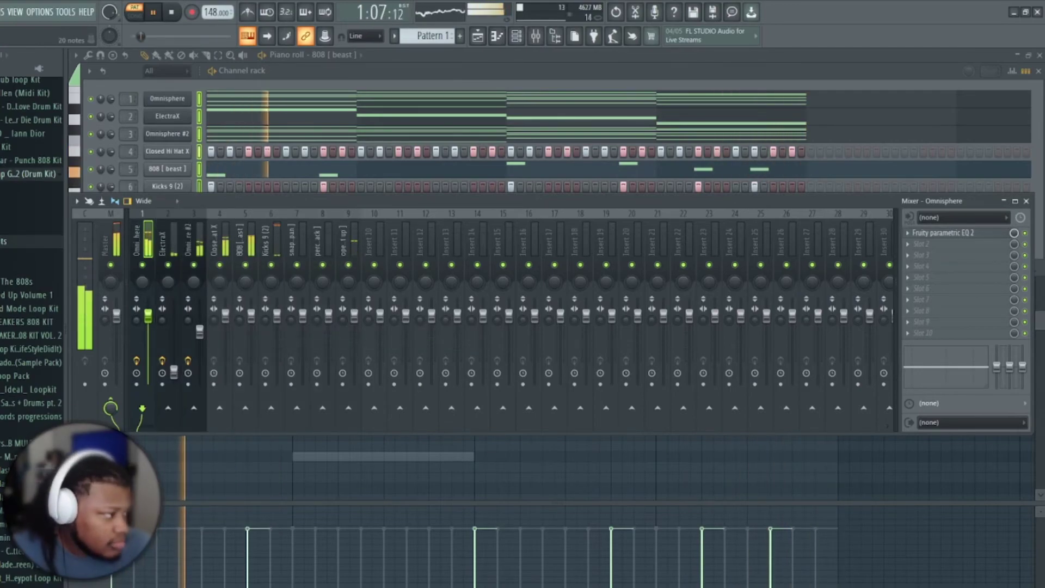
{"action": "key", "text": "F6"}
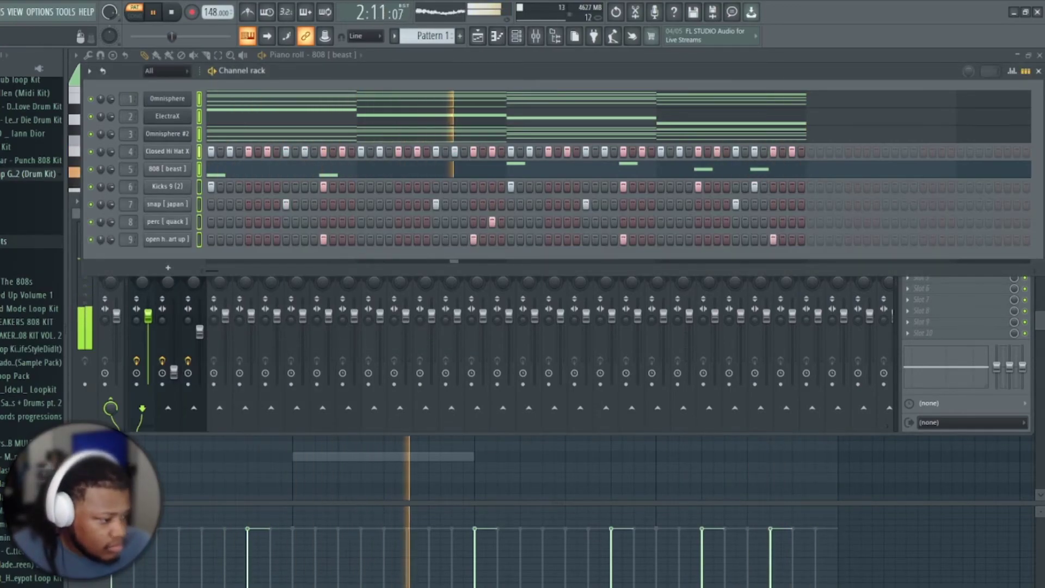
Step: Listen to the full pattern while checking the mixer tracks and channel rack, and stop playback
{"action": "key", "text": "F9"}
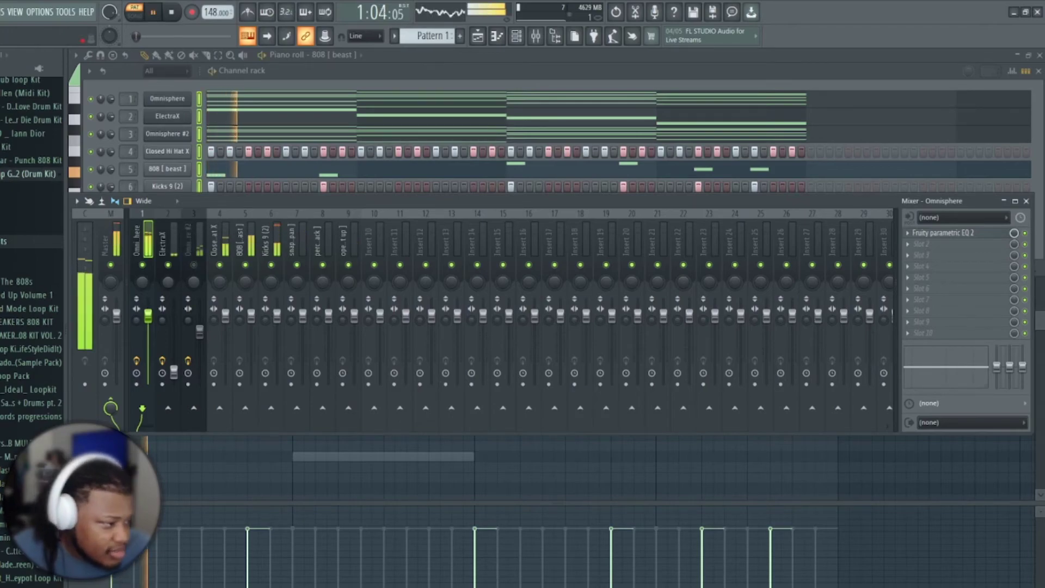
{"action": "key", "text": "space"}
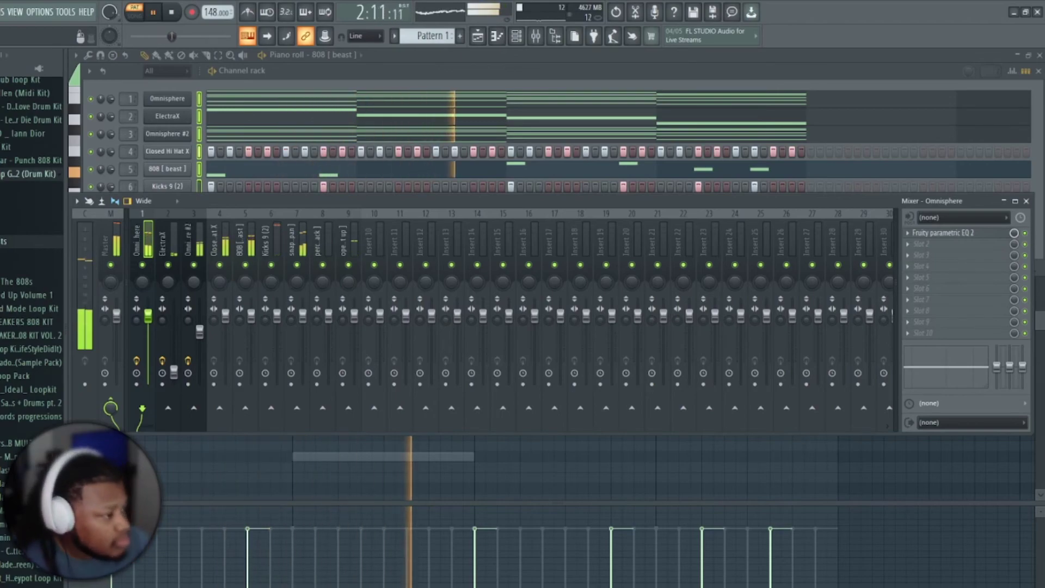
{"action": "key", "text": "F6"}
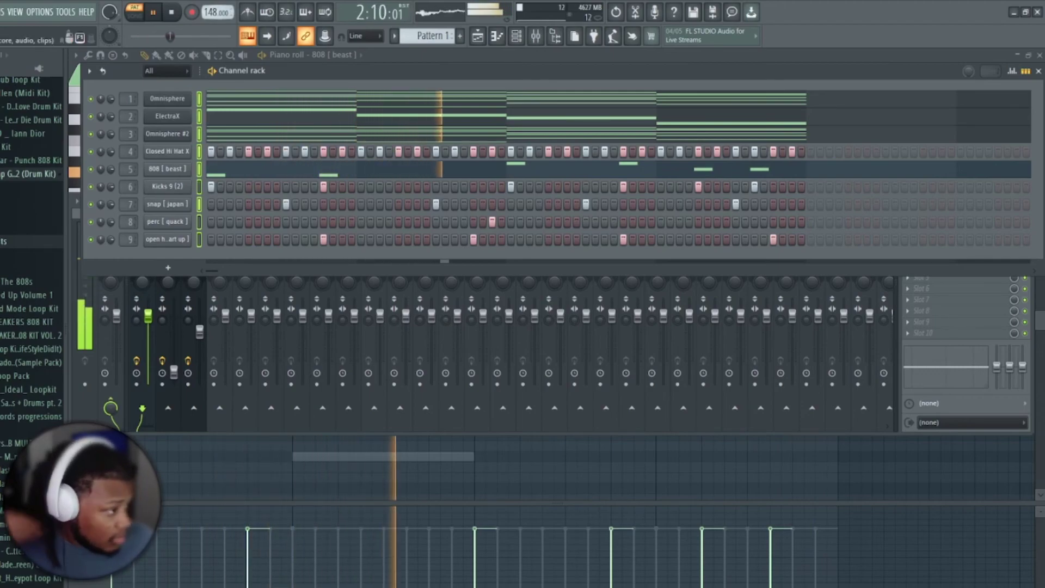
{"action": "key", "text": "space"}
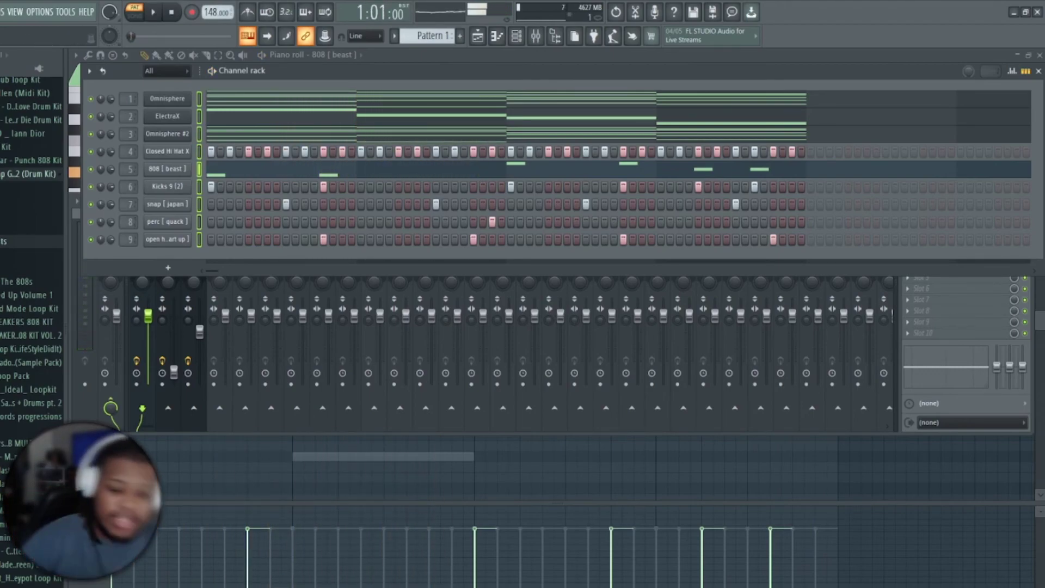